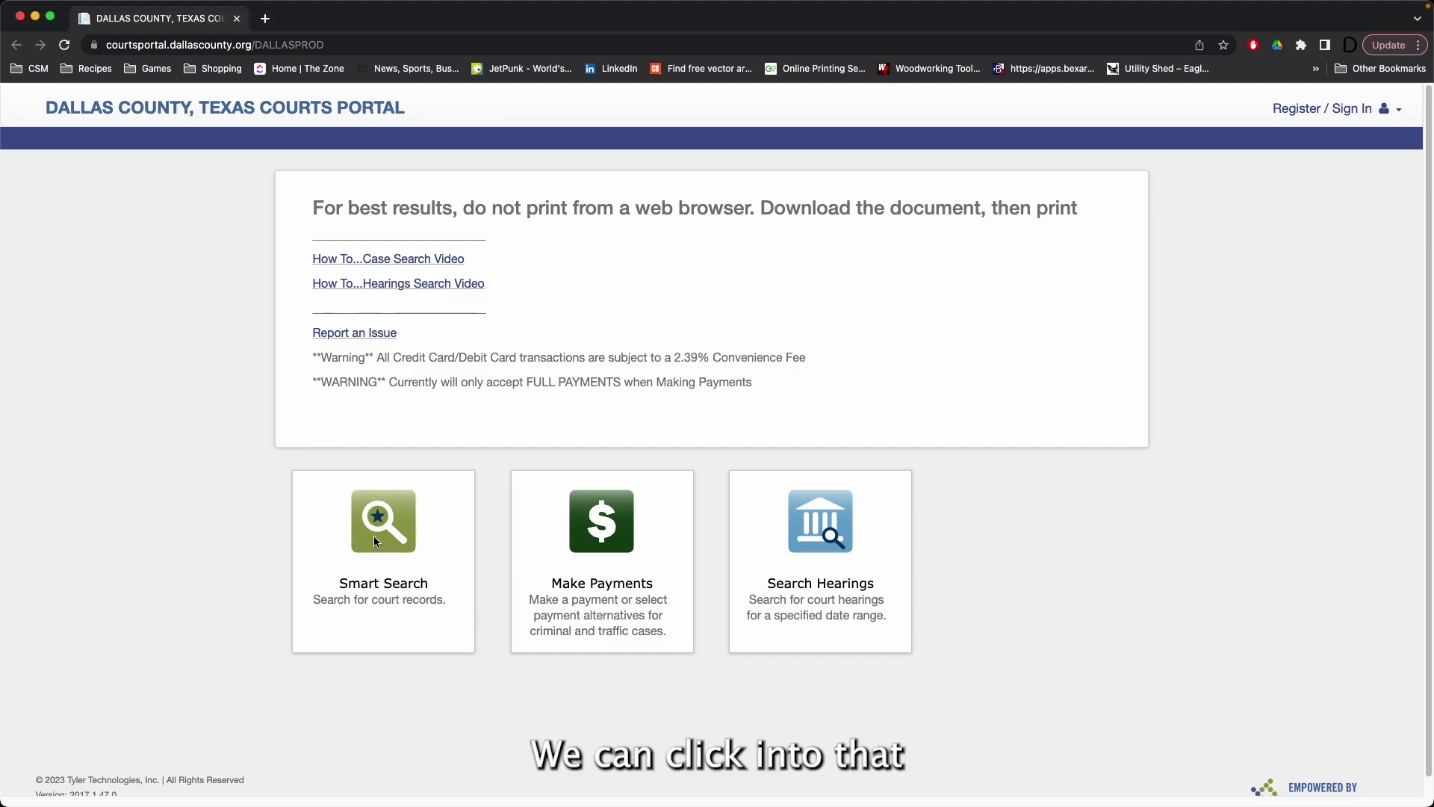
click(375, 564)
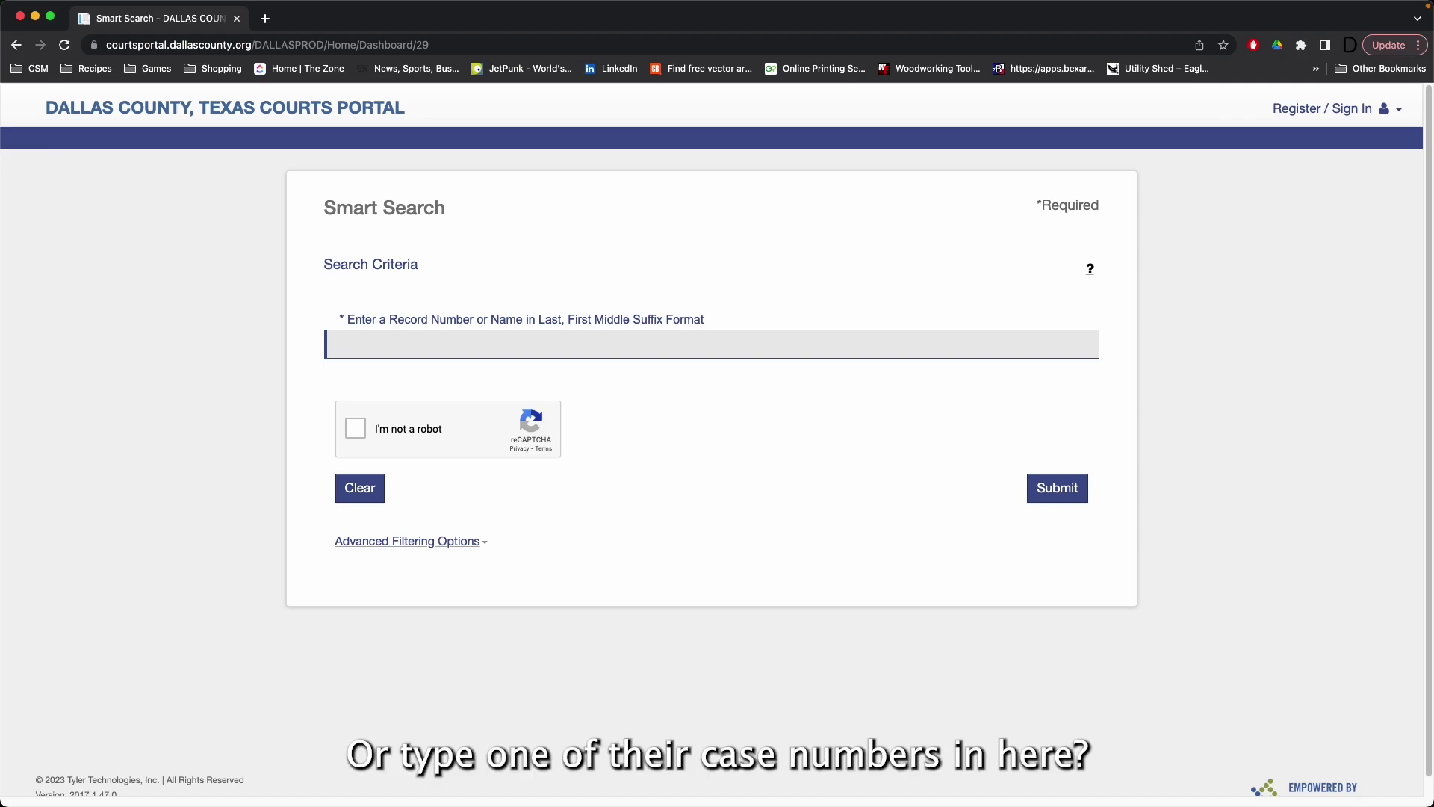
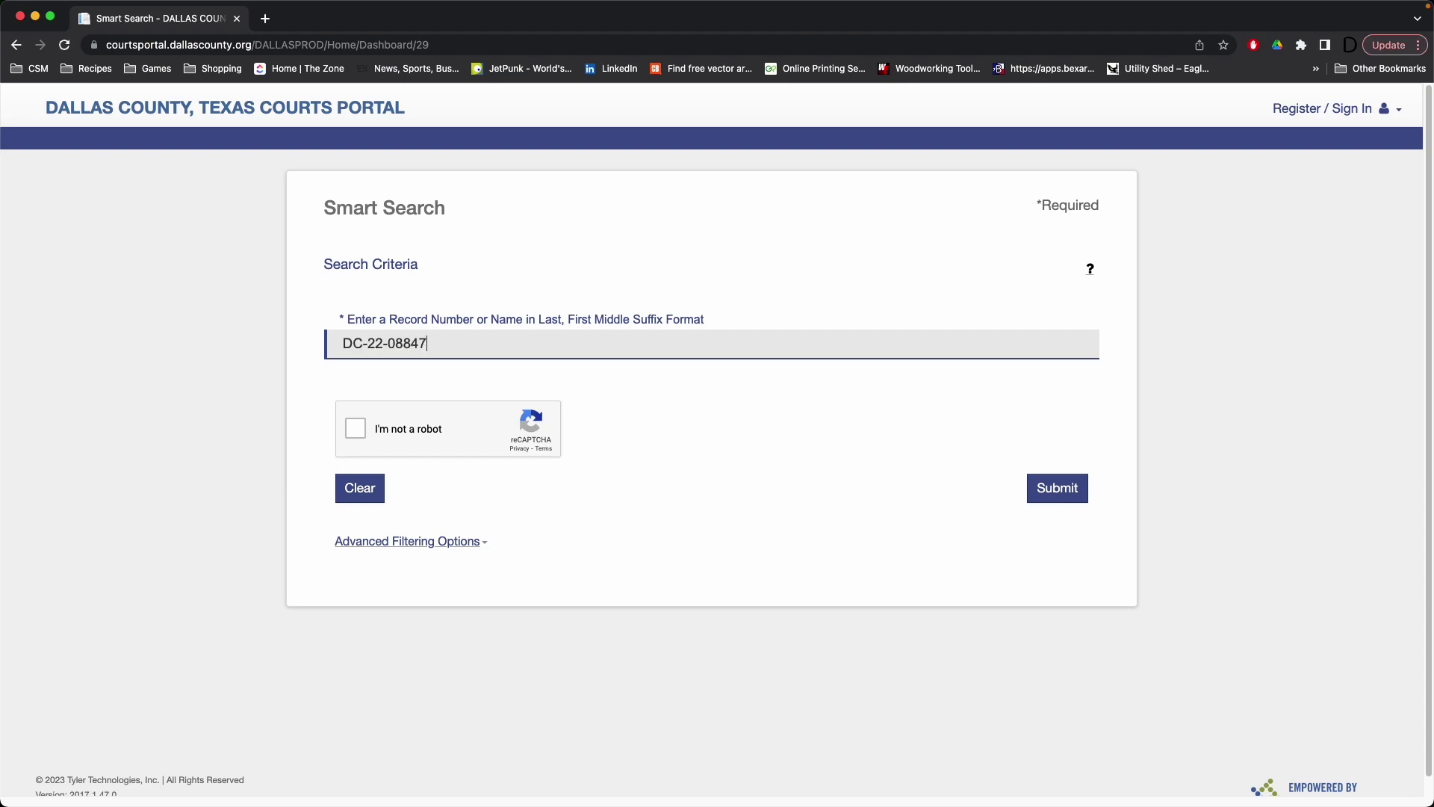
click(369, 432)
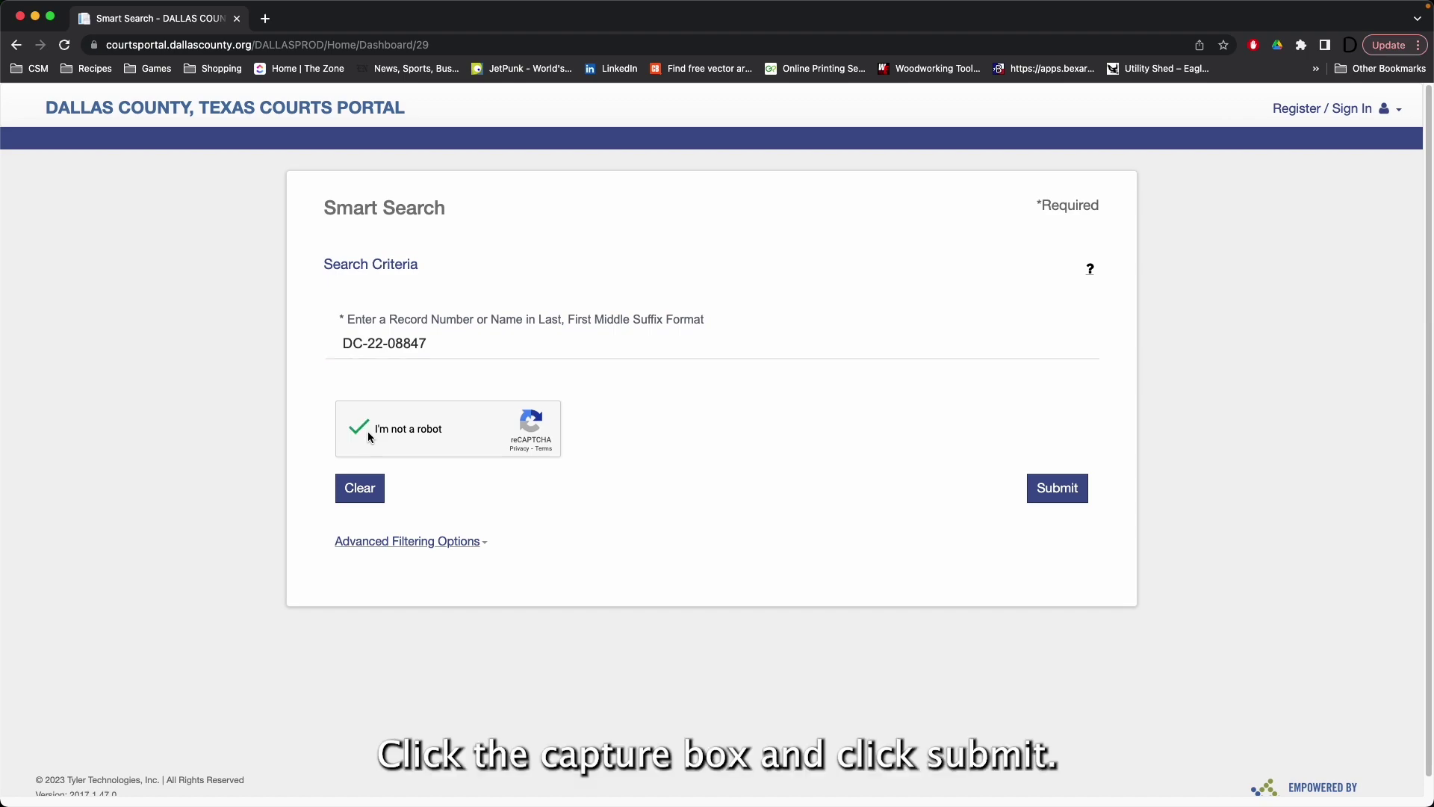
click(1052, 488)
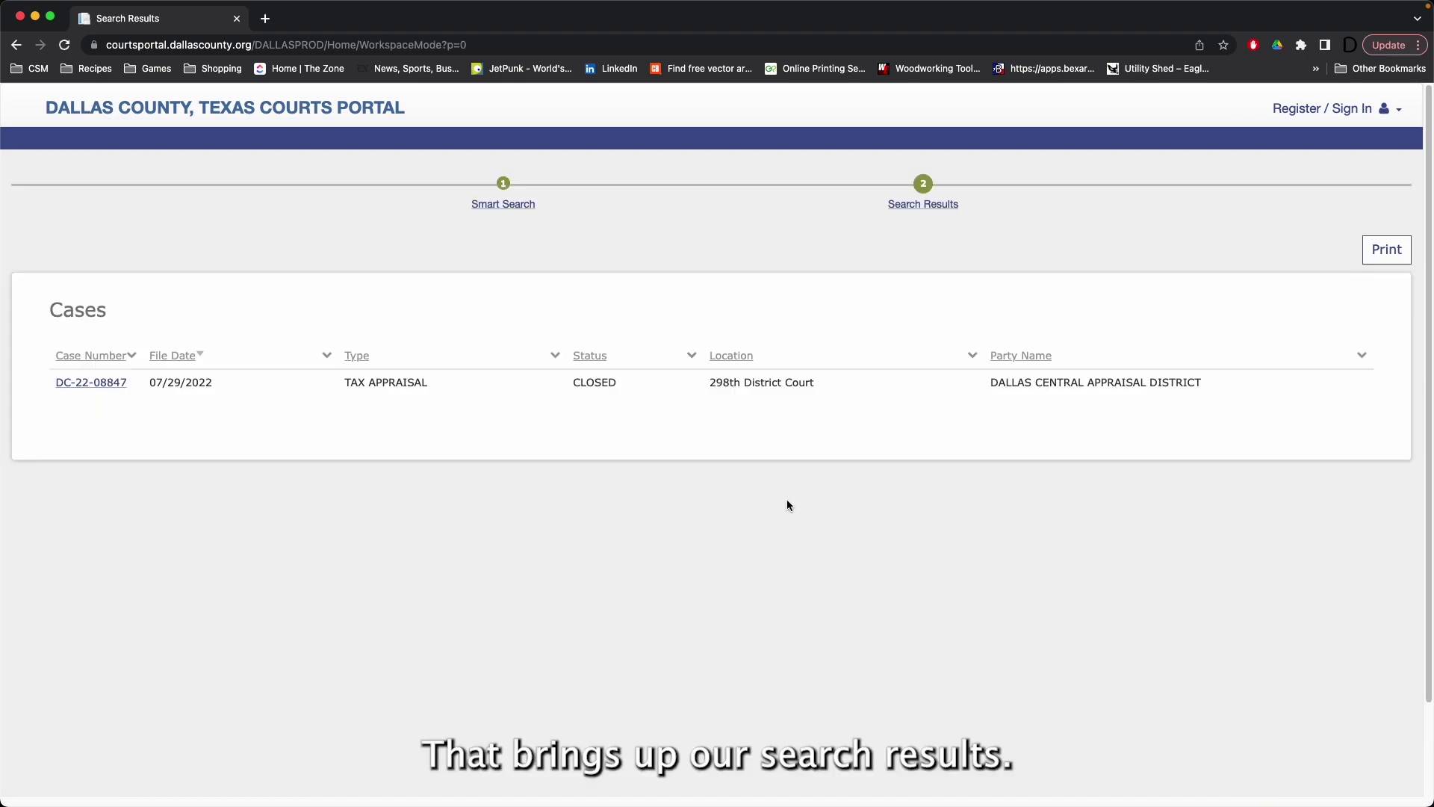
click(103, 383)
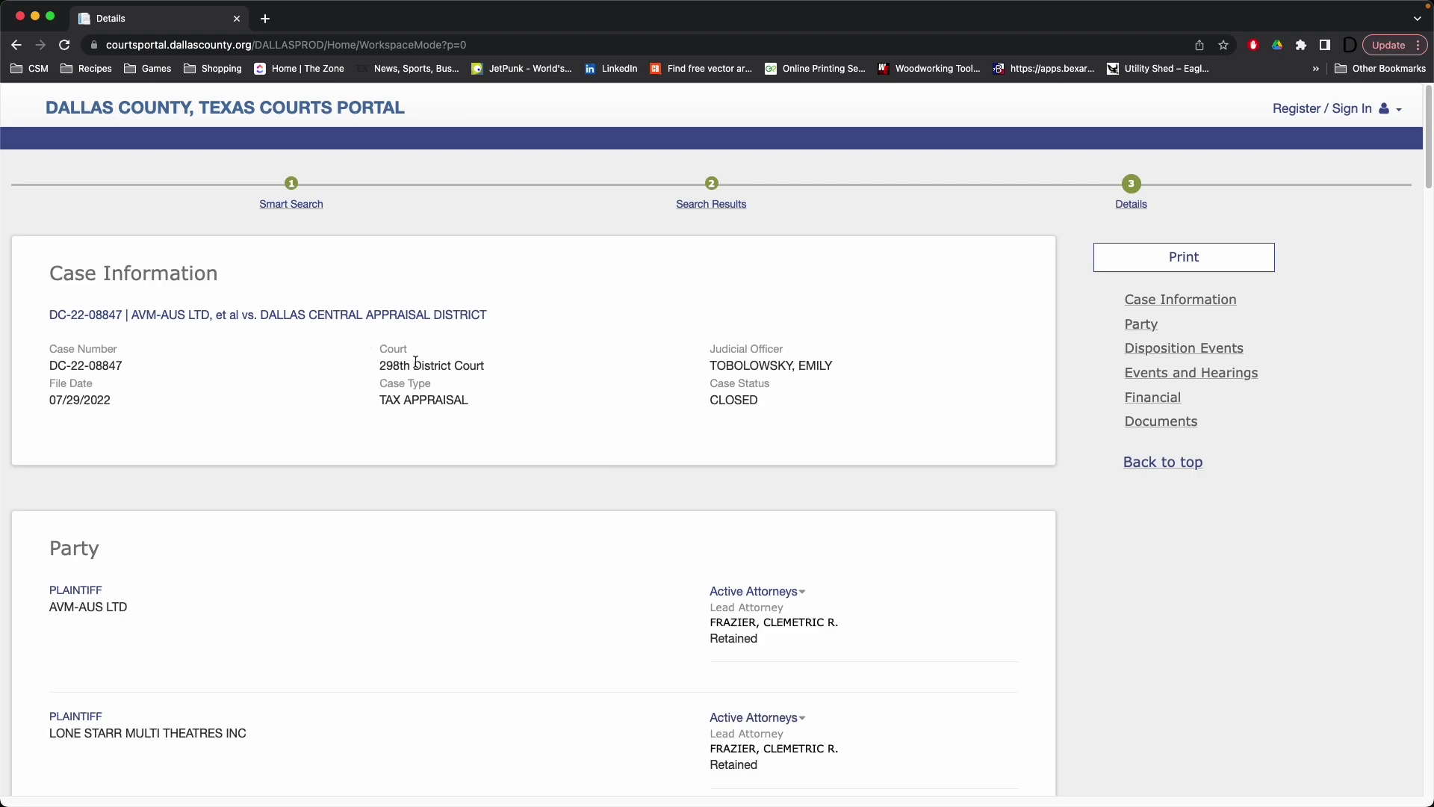
scroll(416, 361, down, 10)
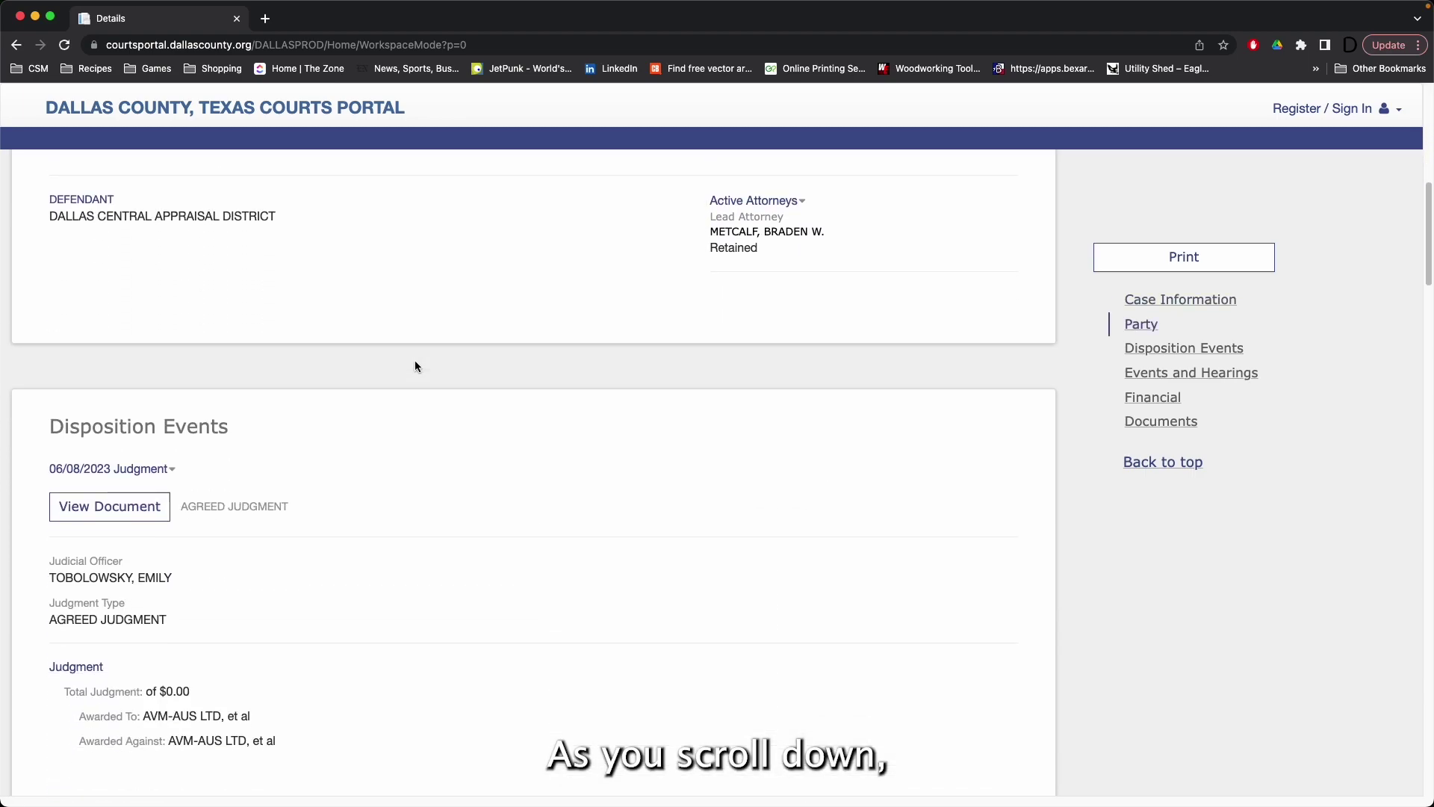
scroll(417, 366, down, 2)
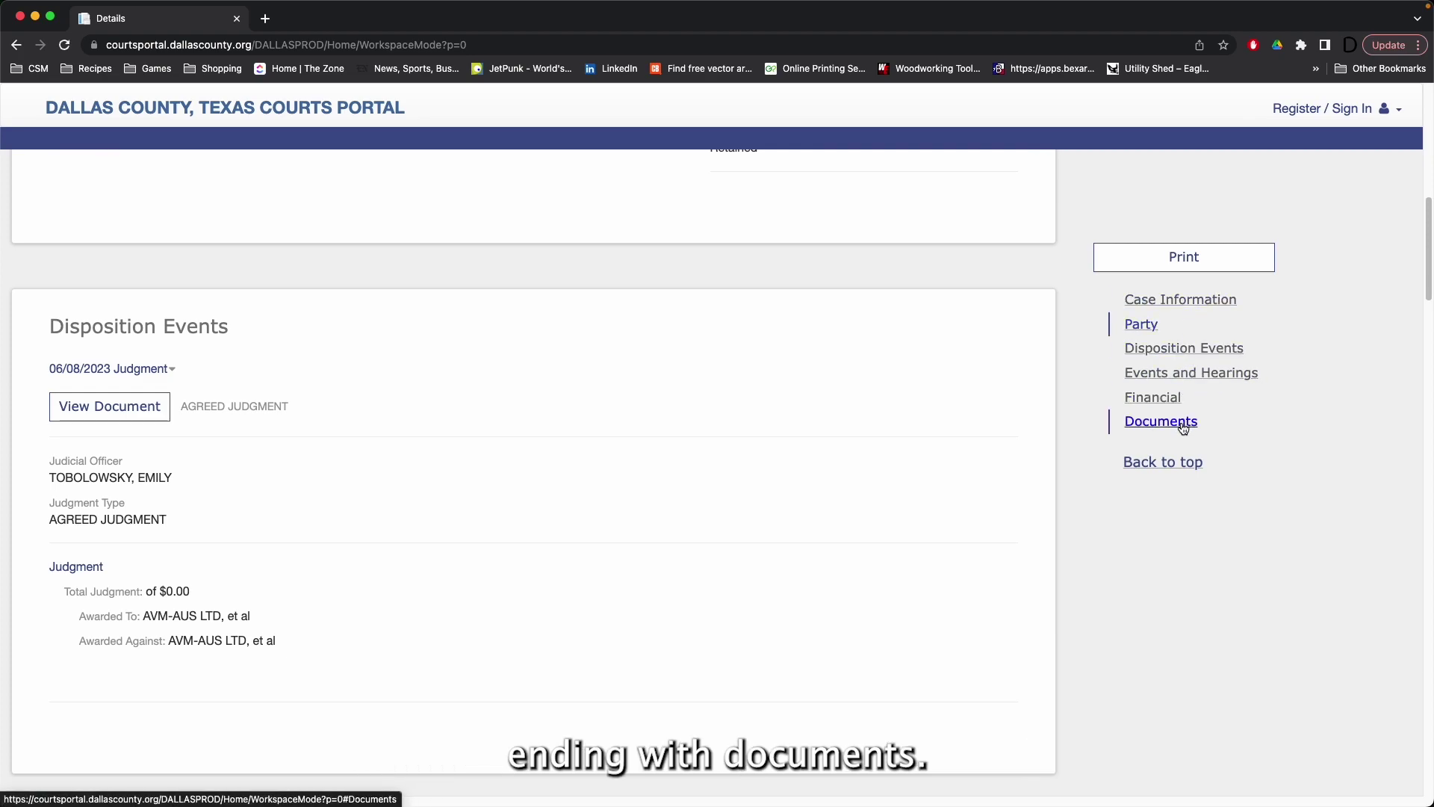
click(1183, 429)
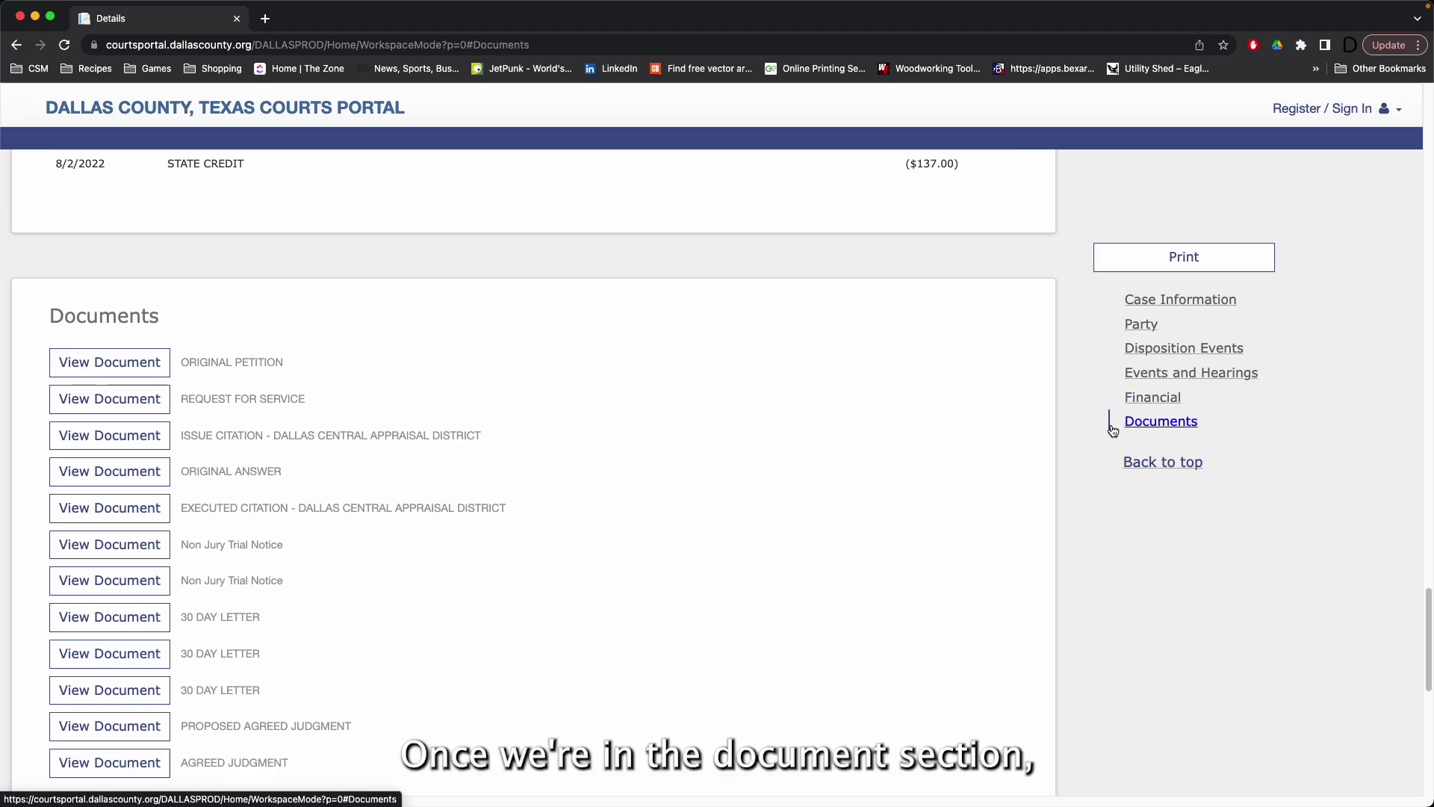
click(122, 364)
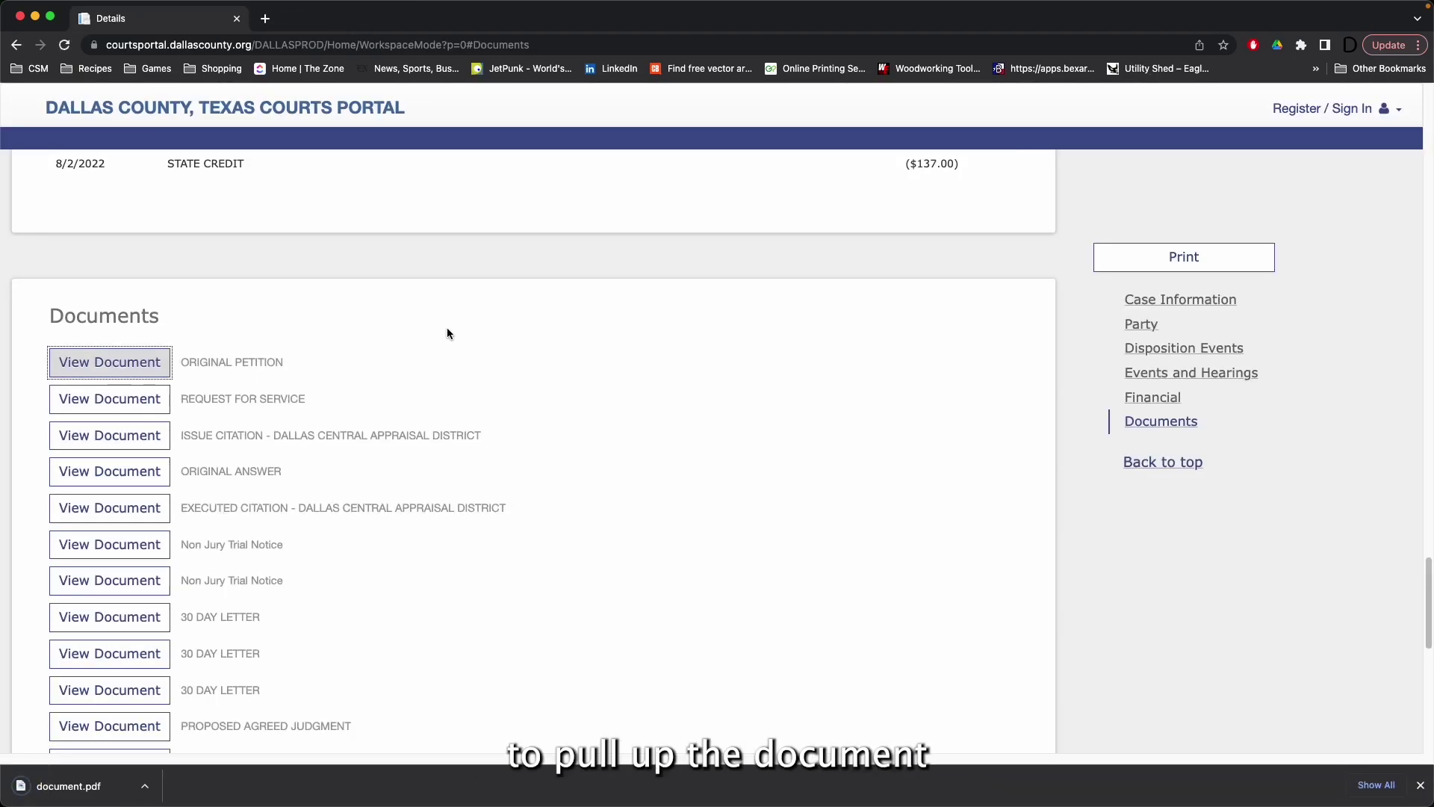
Step: Open the downloaded document.pdf and read the petition through to page 6 of 10
click(112, 791)
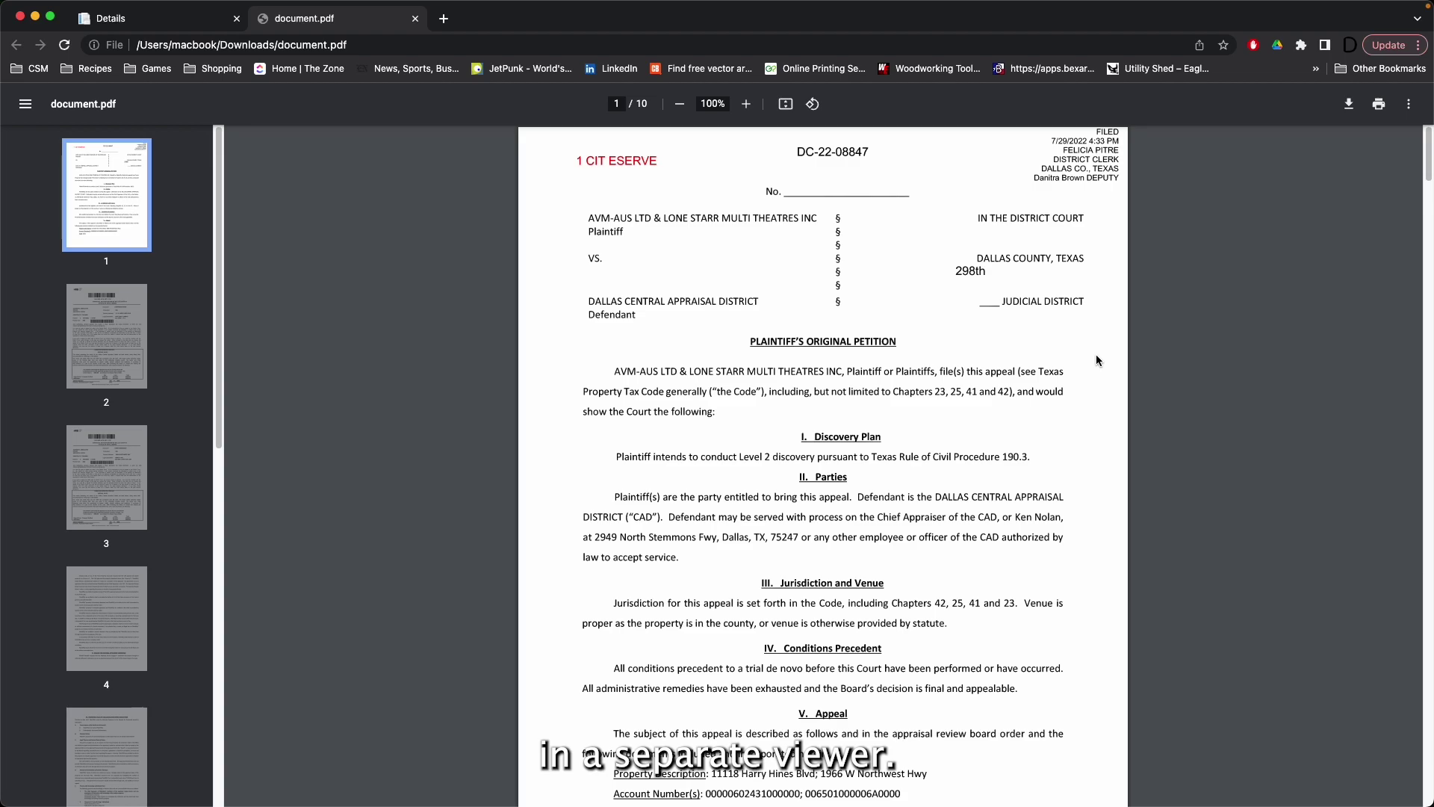
scroll(1096, 356, down, 20)
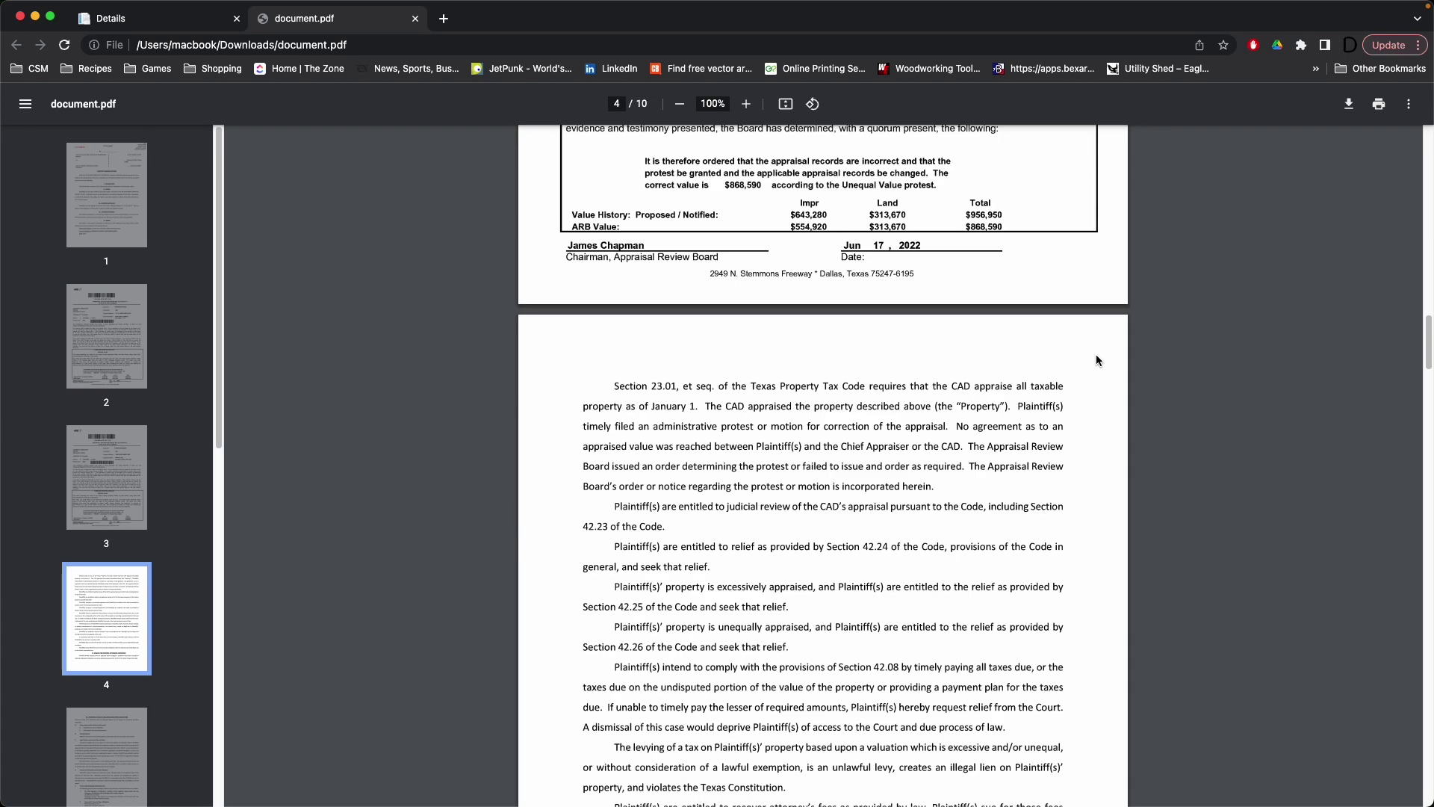
scroll(1096, 360, down, 20)
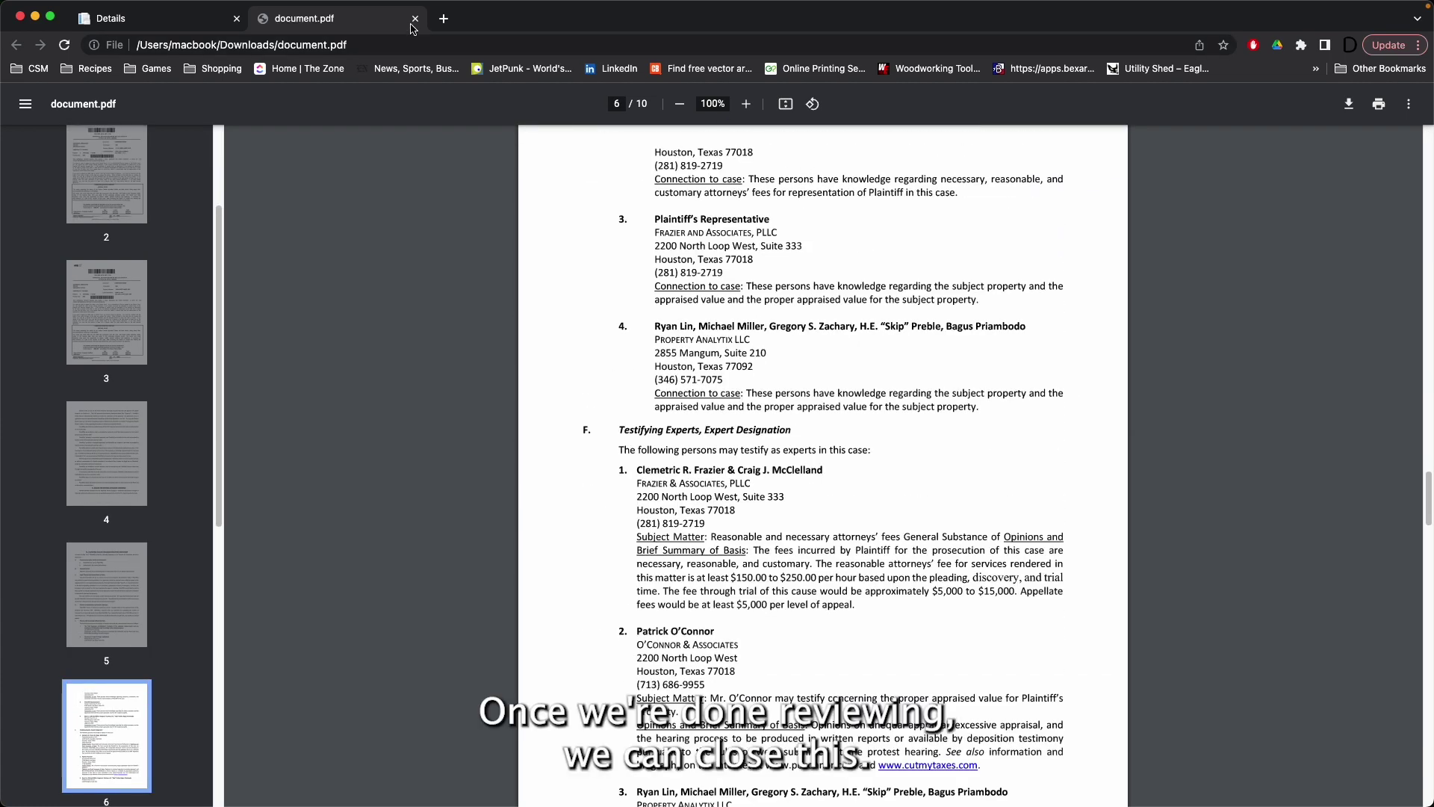
Step: Close the PDF, go to the Party section and leave the first plaintiff's attorney details shown
click(414, 19)
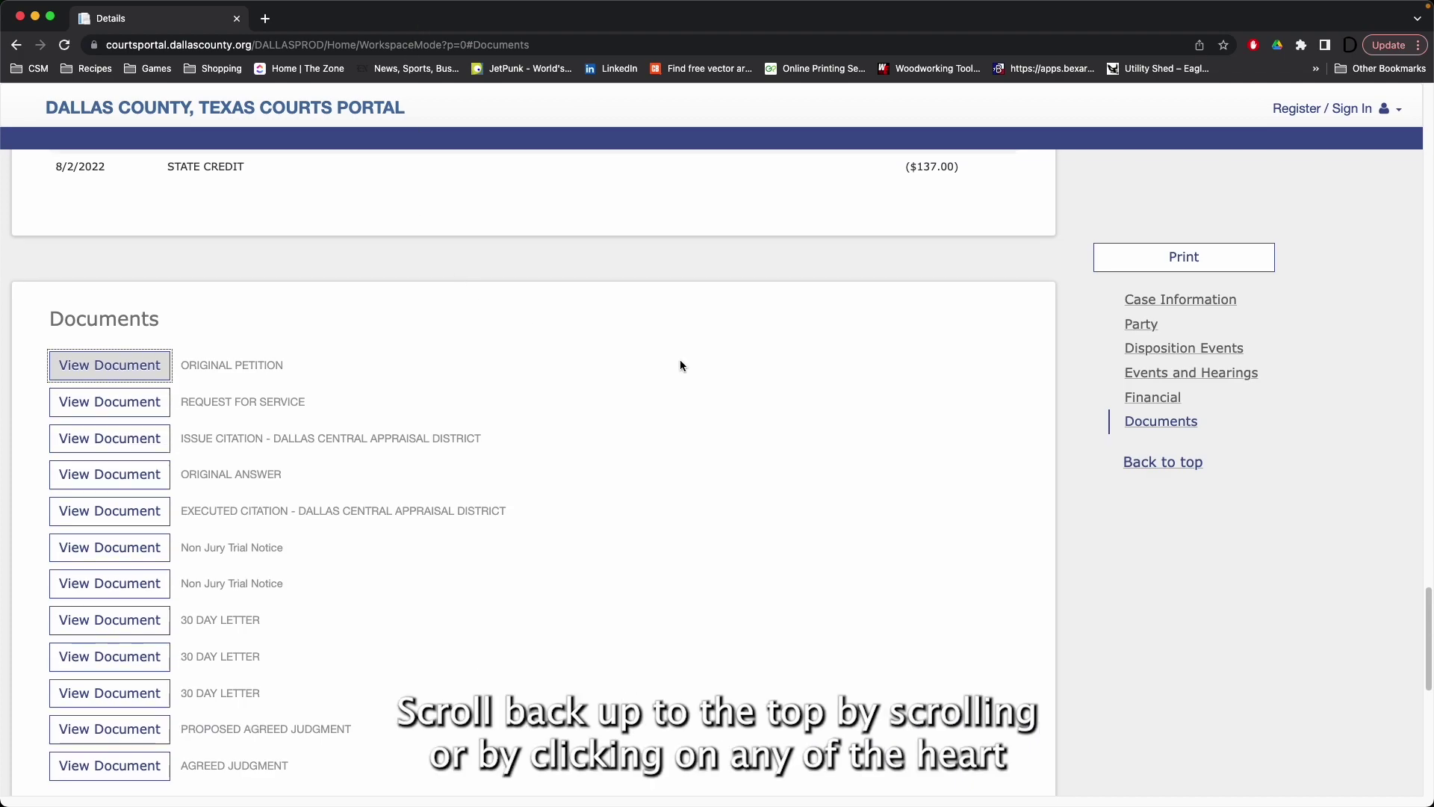
click(1160, 325)
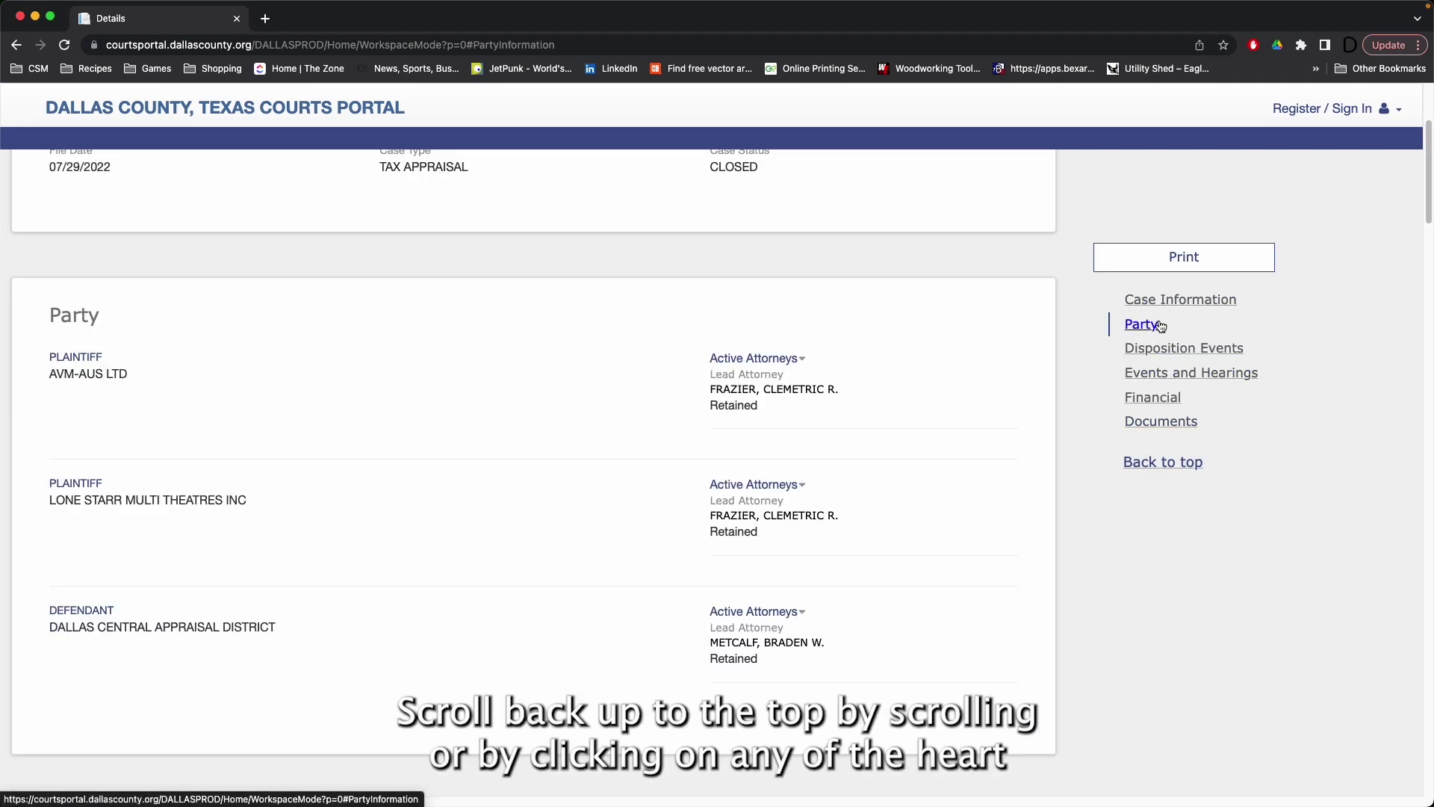
click(797, 361)
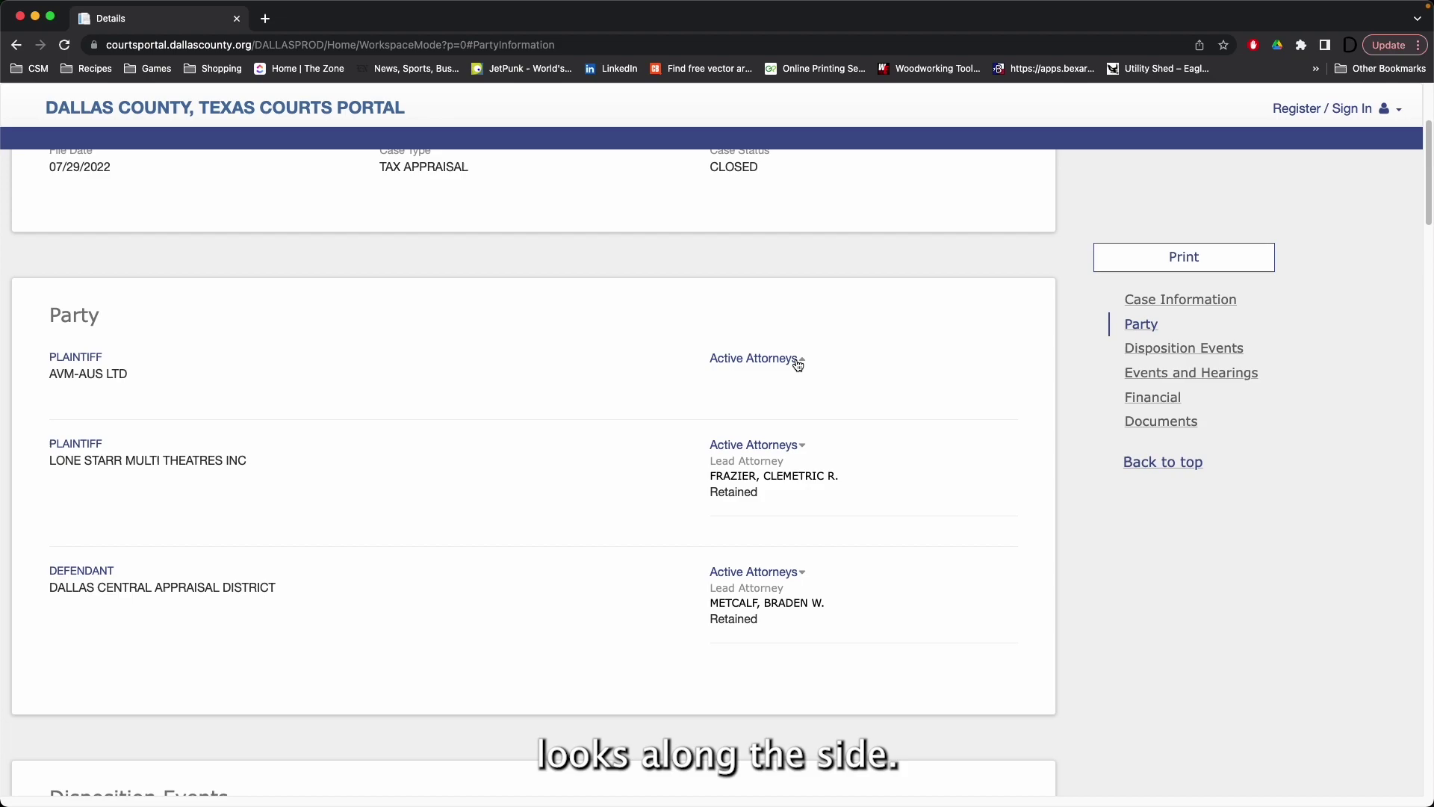
click(795, 361)
click(797, 361)
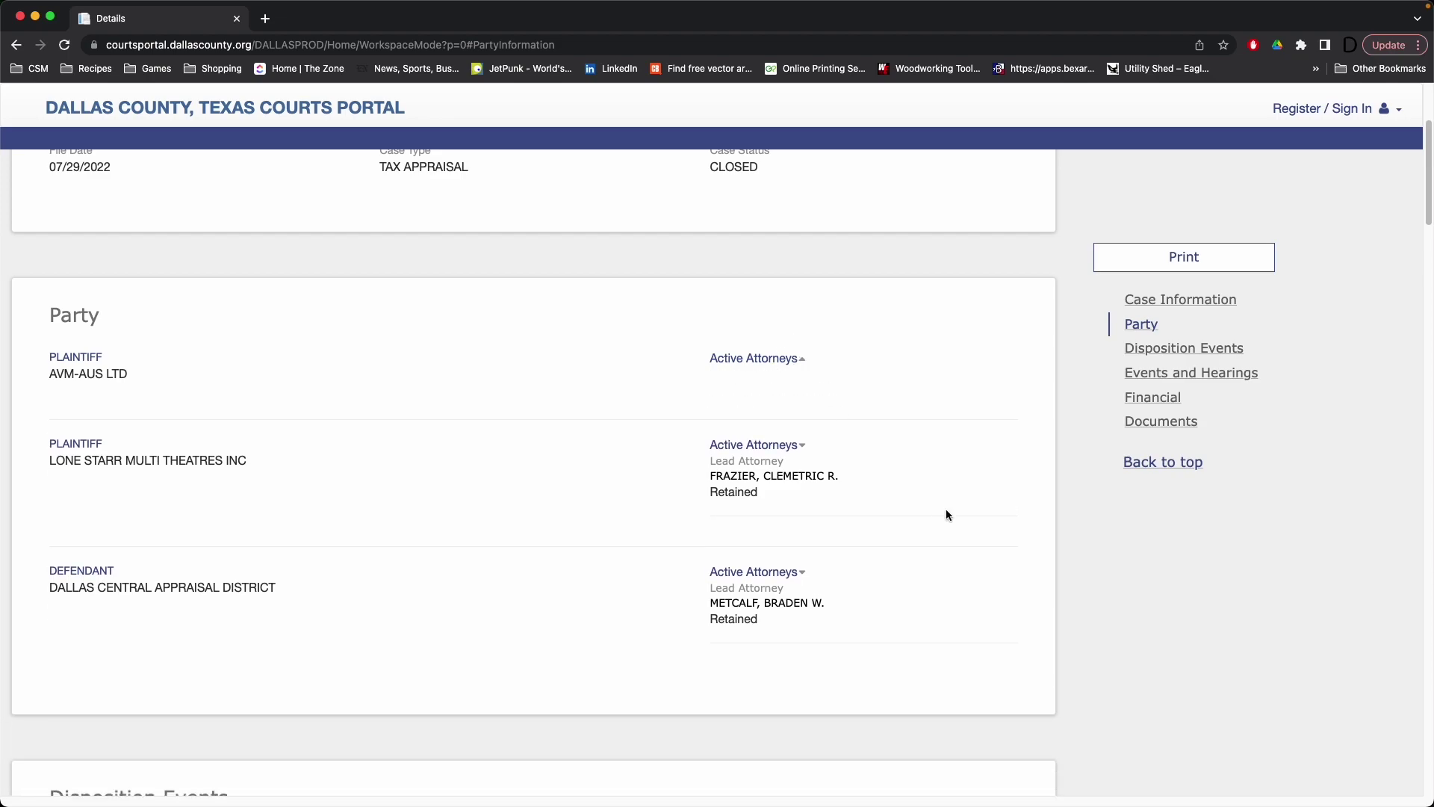
click(804, 361)
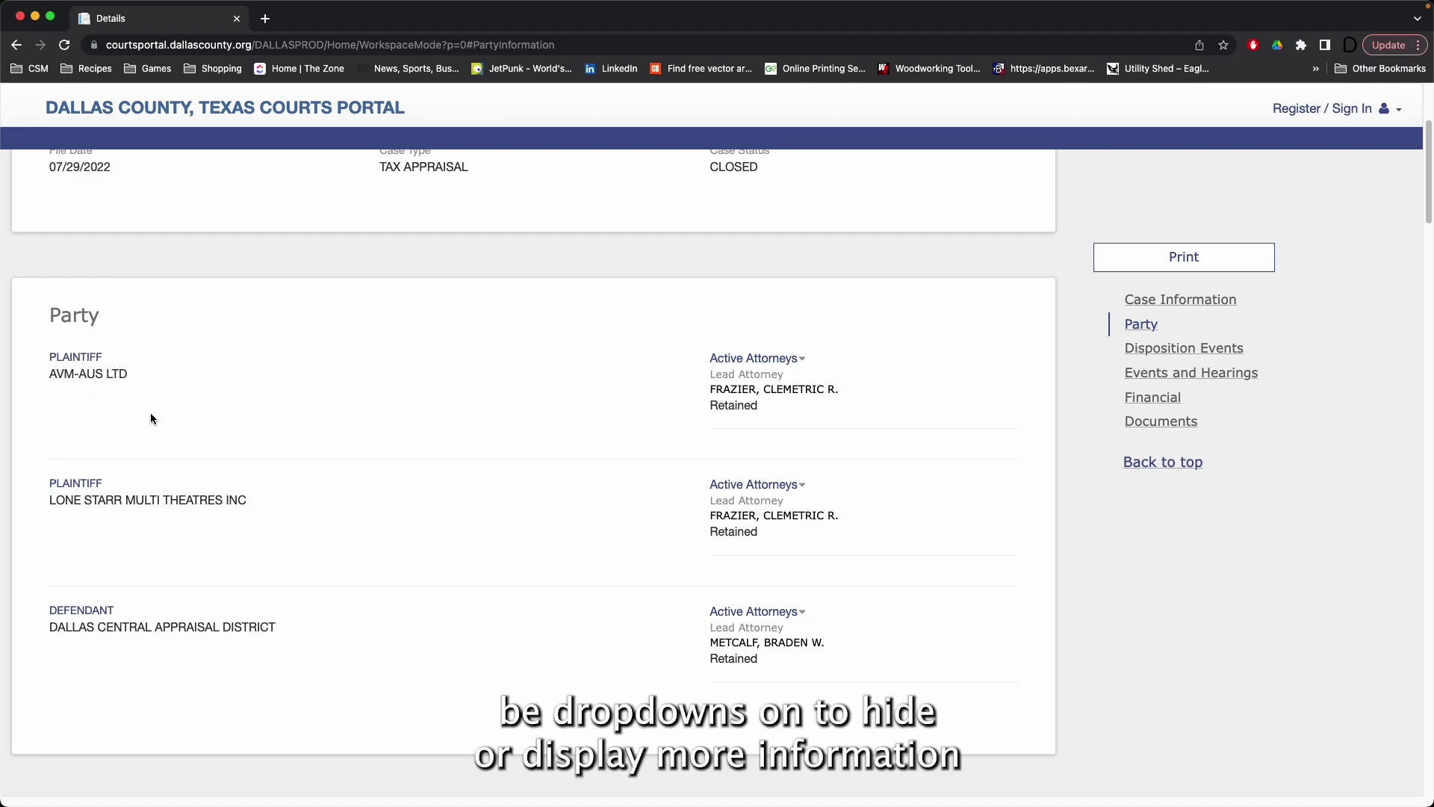
Step: Scroll down to the 06/08/2023 Judgment entry and leave it expanded
scroll(150, 415, down, 3)
scroll(150, 417, down, 3)
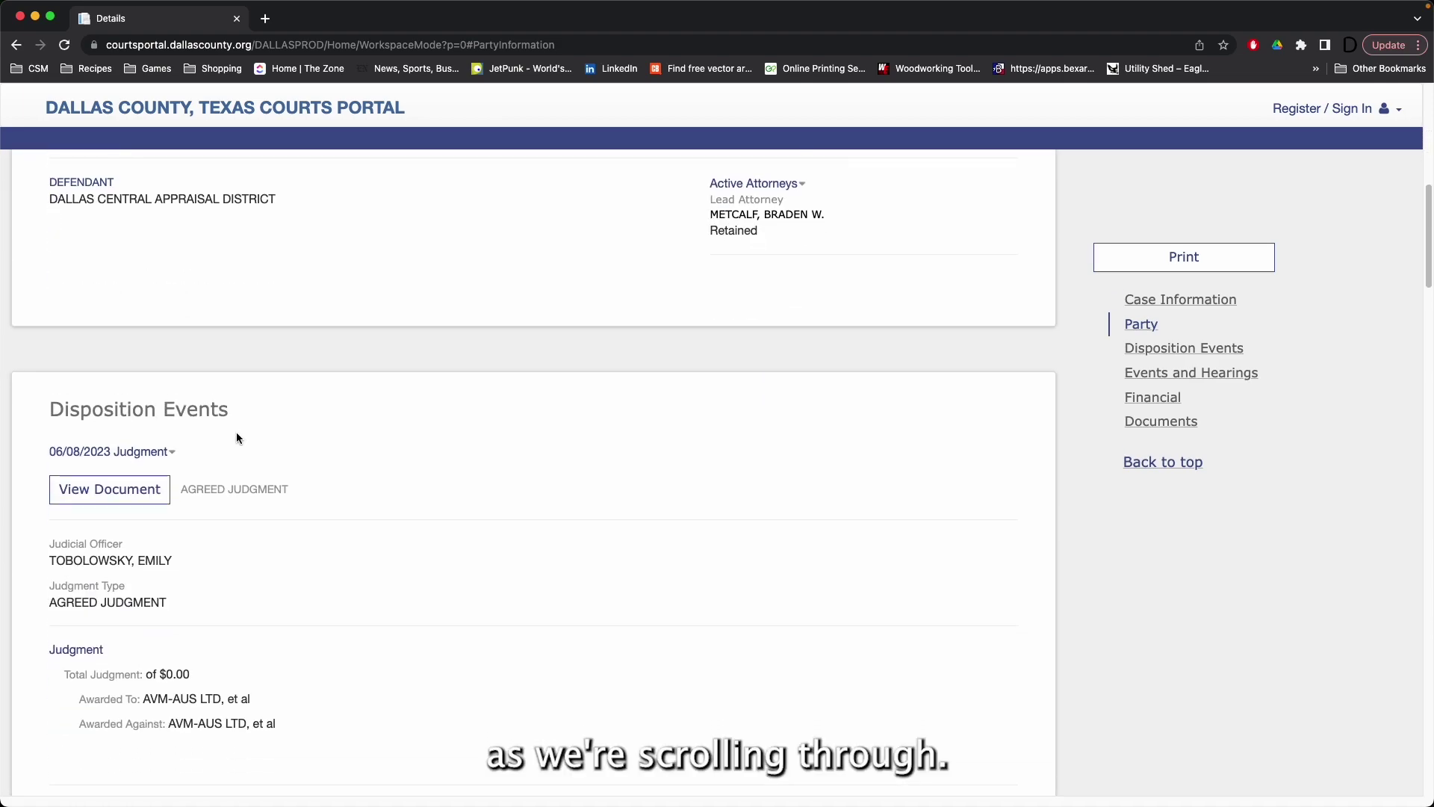
scroll(176, 416, down, 2)
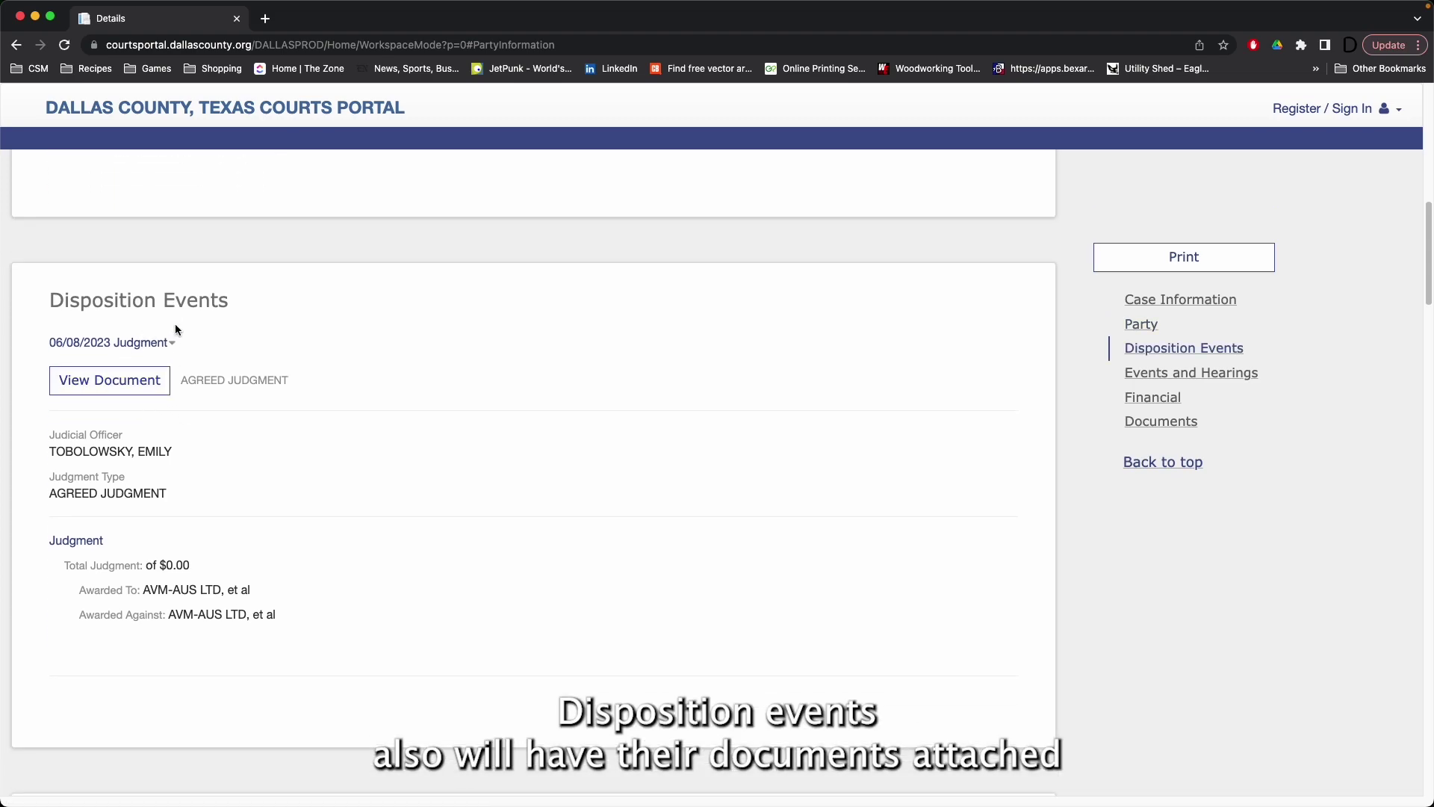
click(174, 346)
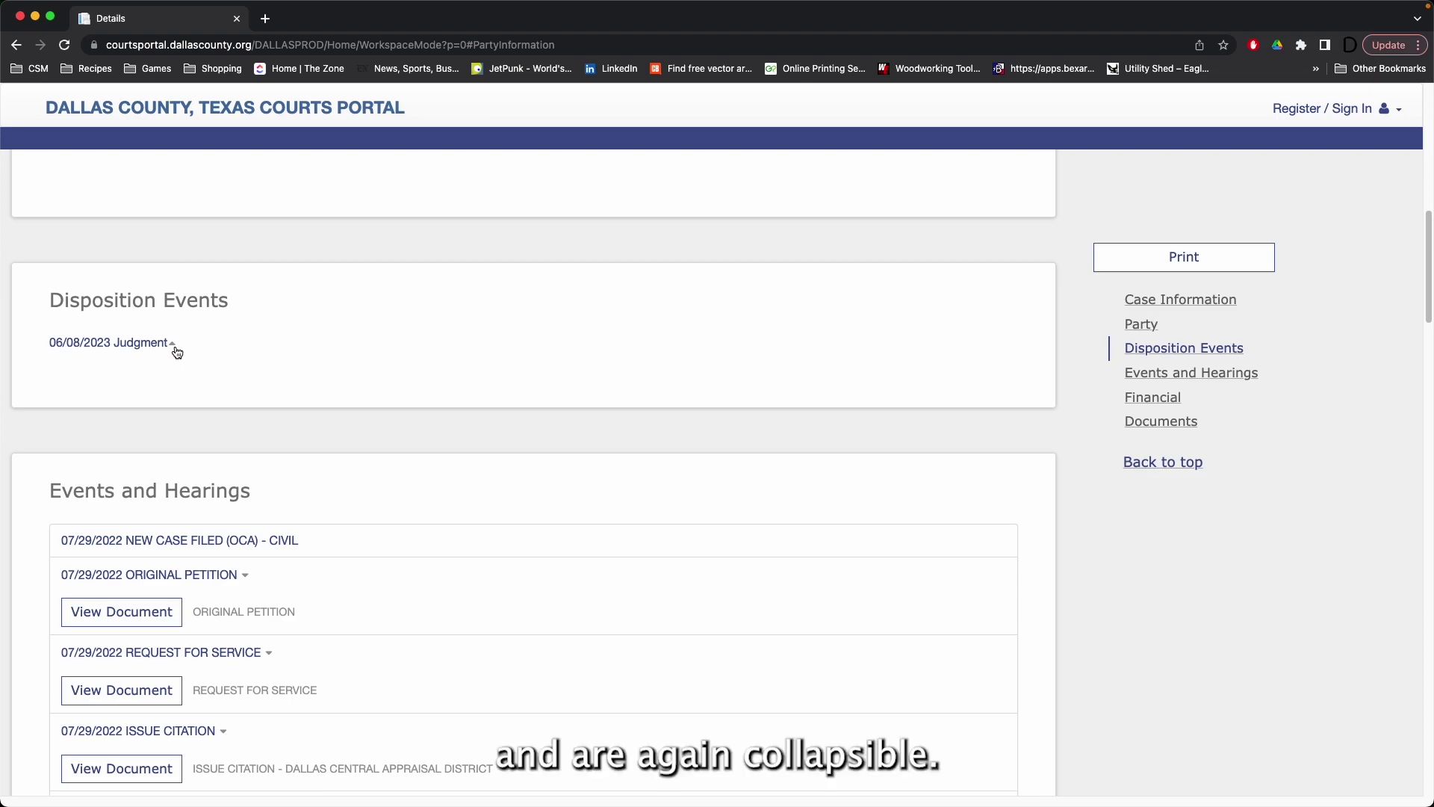
click(175, 347)
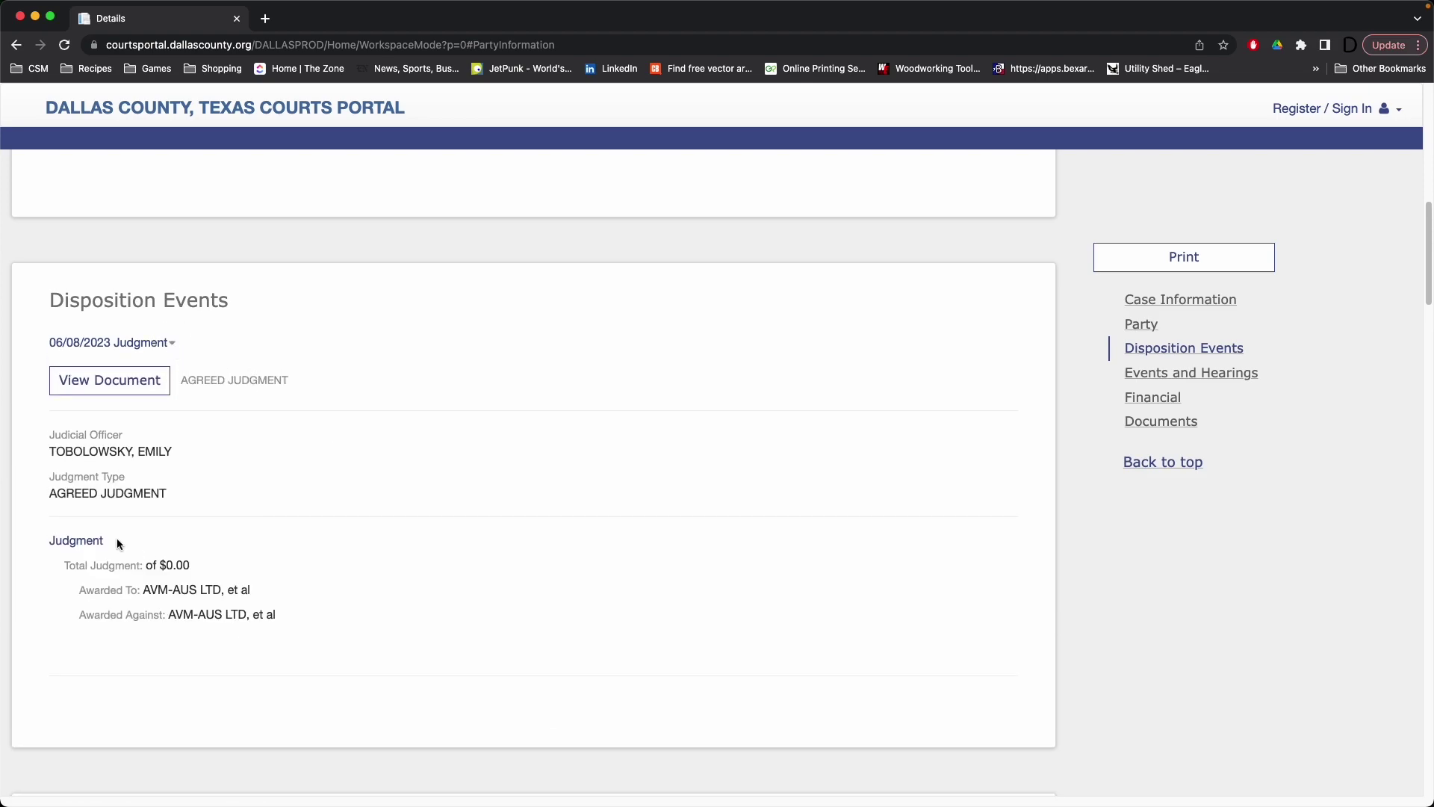
scroll(105, 508, down, 1)
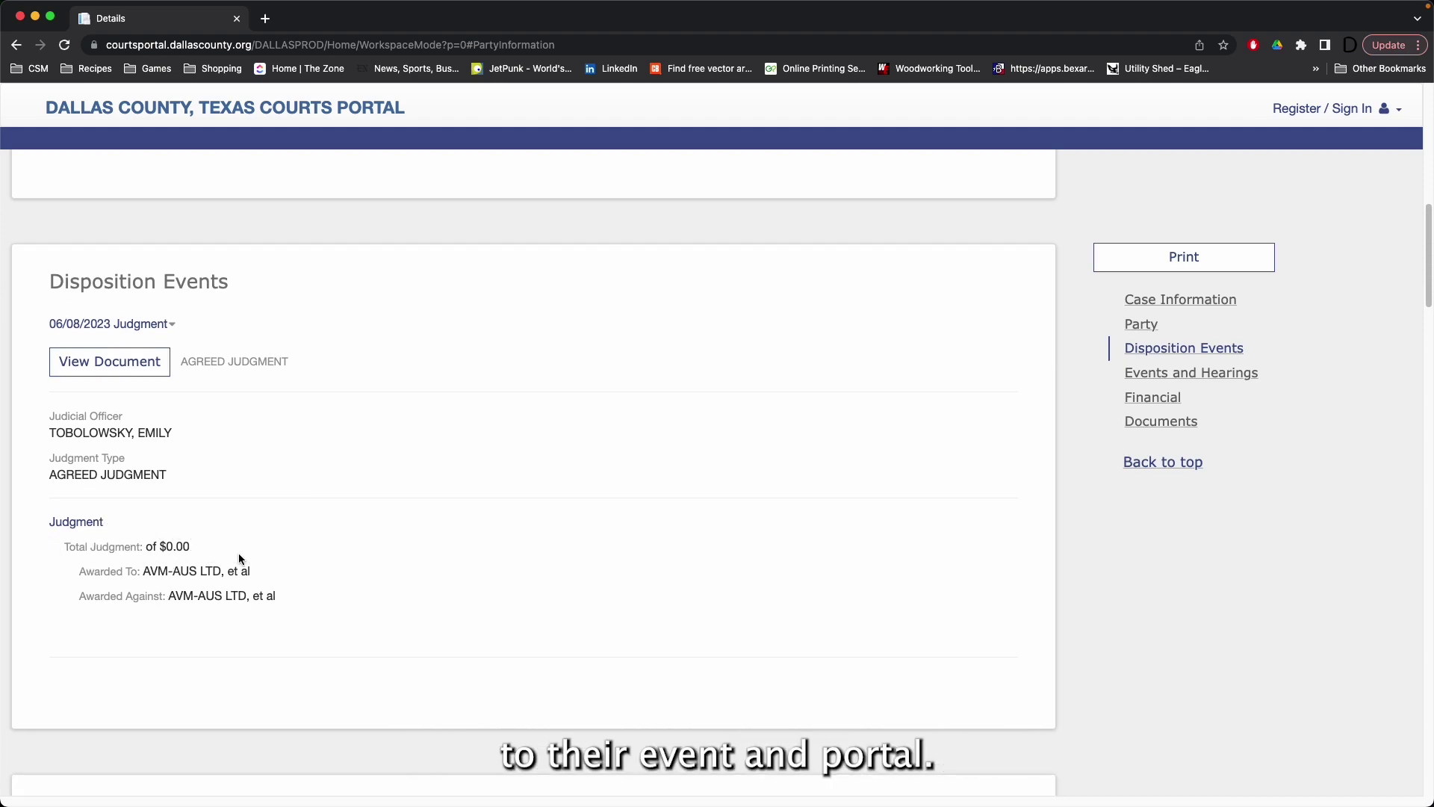
scroll(199, 538, down, 10)
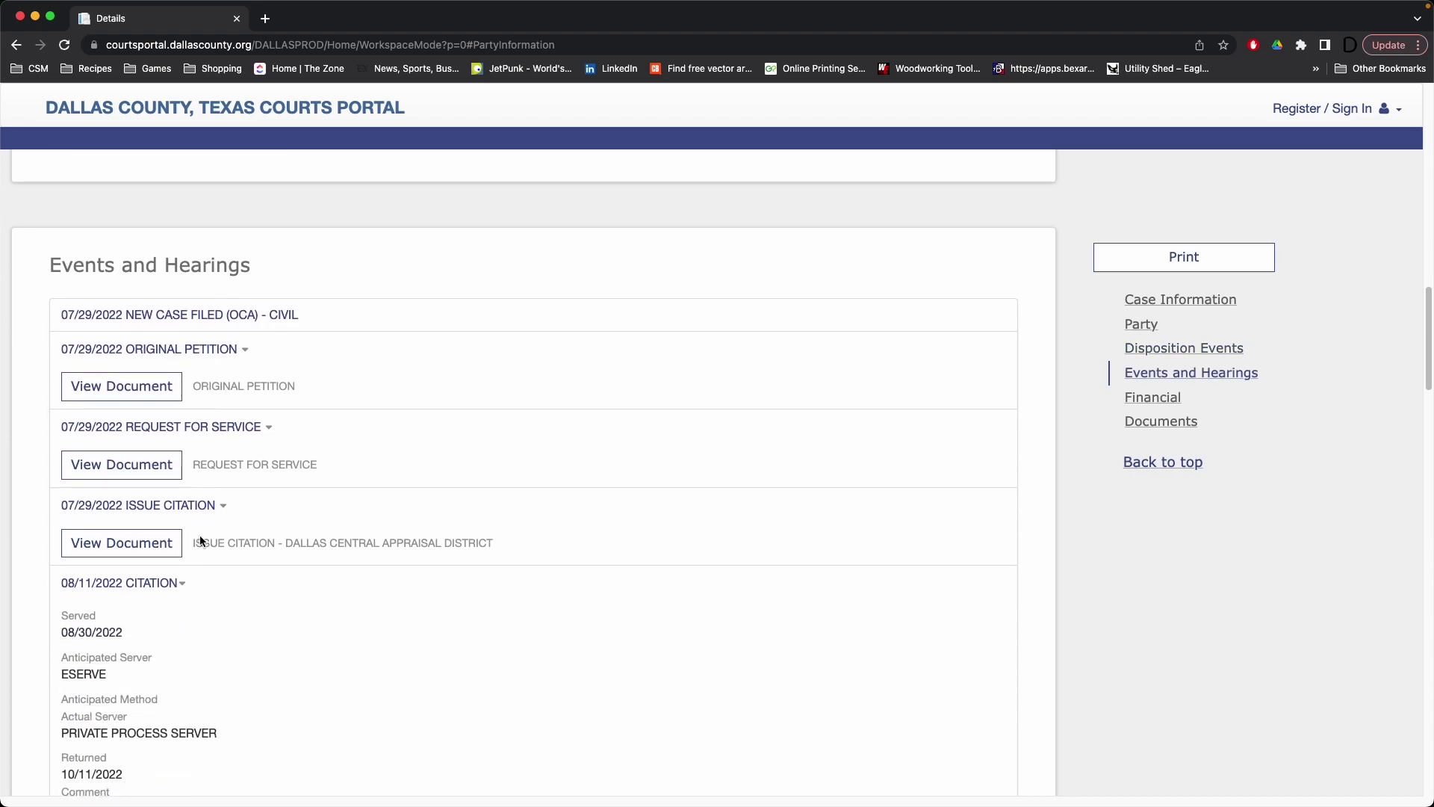
Step: Review Events and Hearings, from the 08/11/2022 citation down to the cancelled 05/09/2023 Non Jury Trial
scroll(200, 540, down, 2)
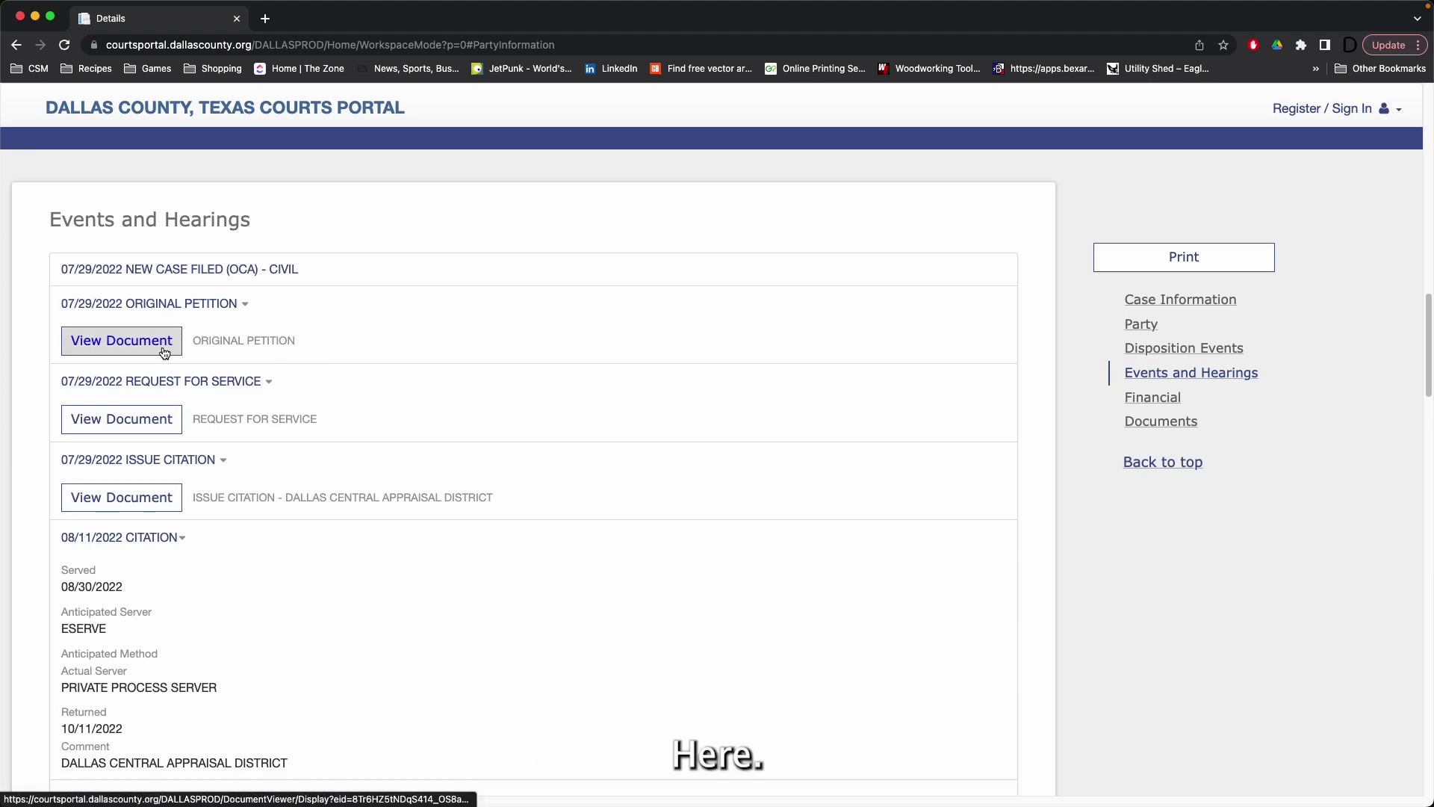
scroll(352, 339, down, 5)
scroll(353, 341, down, 3)
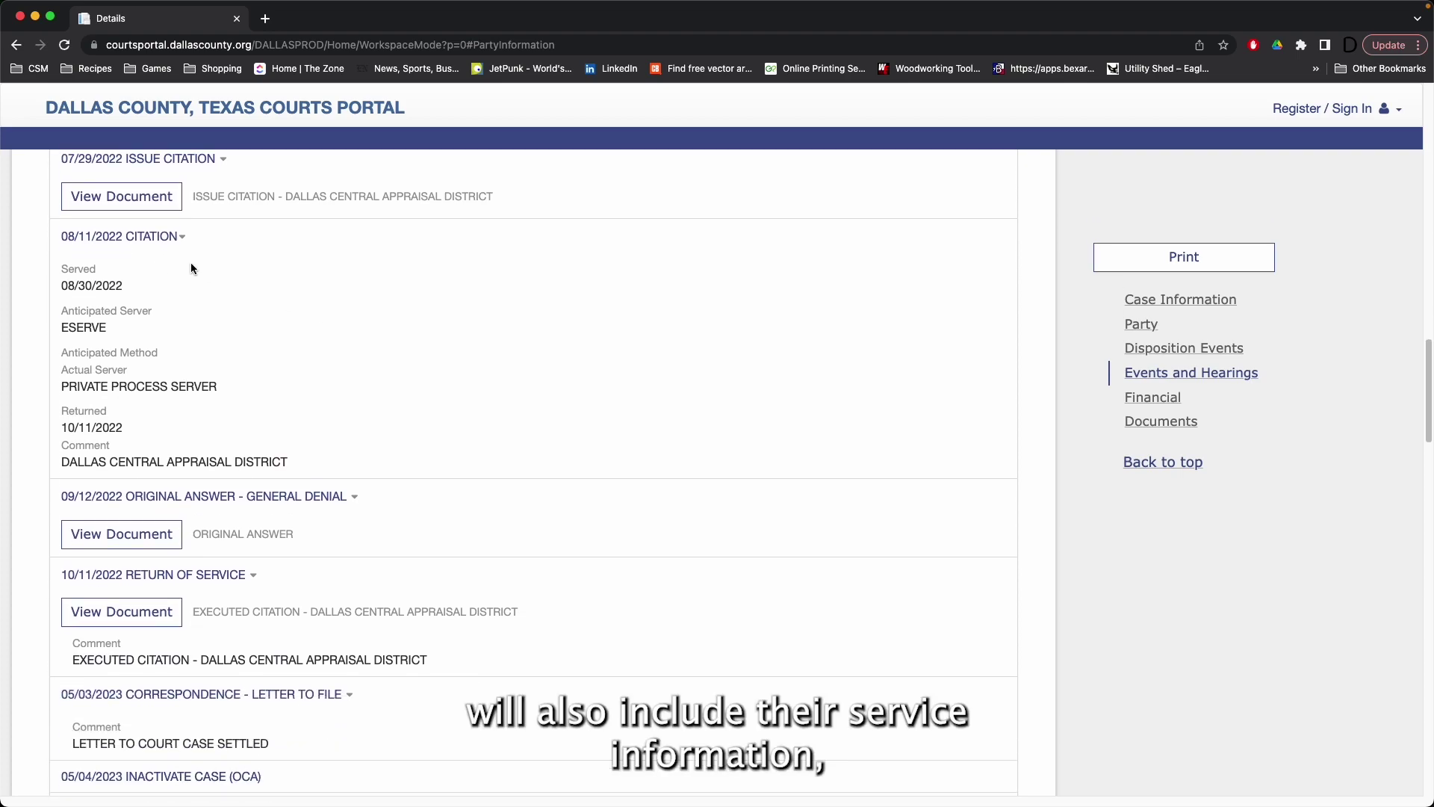
double_click(142, 236)
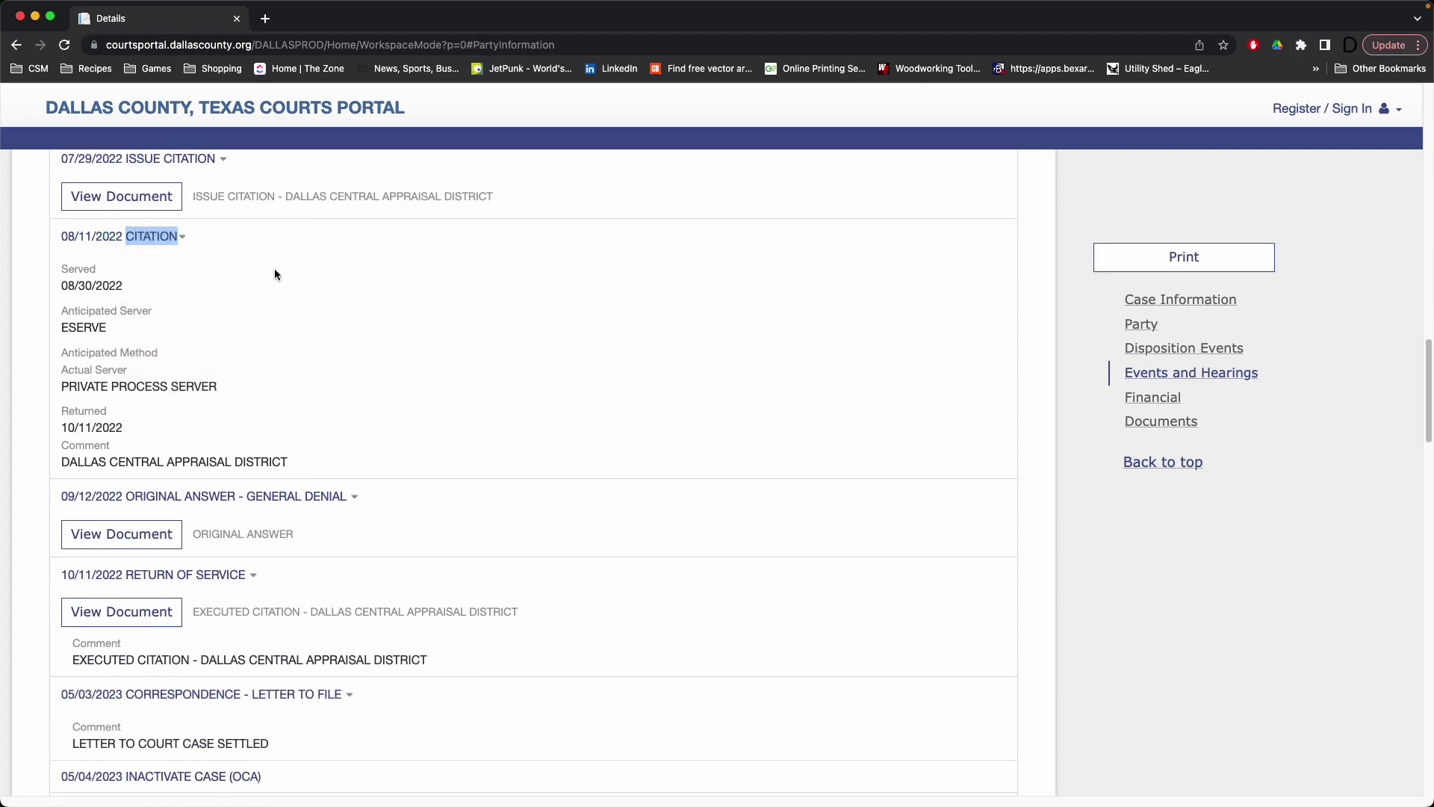
click(195, 271)
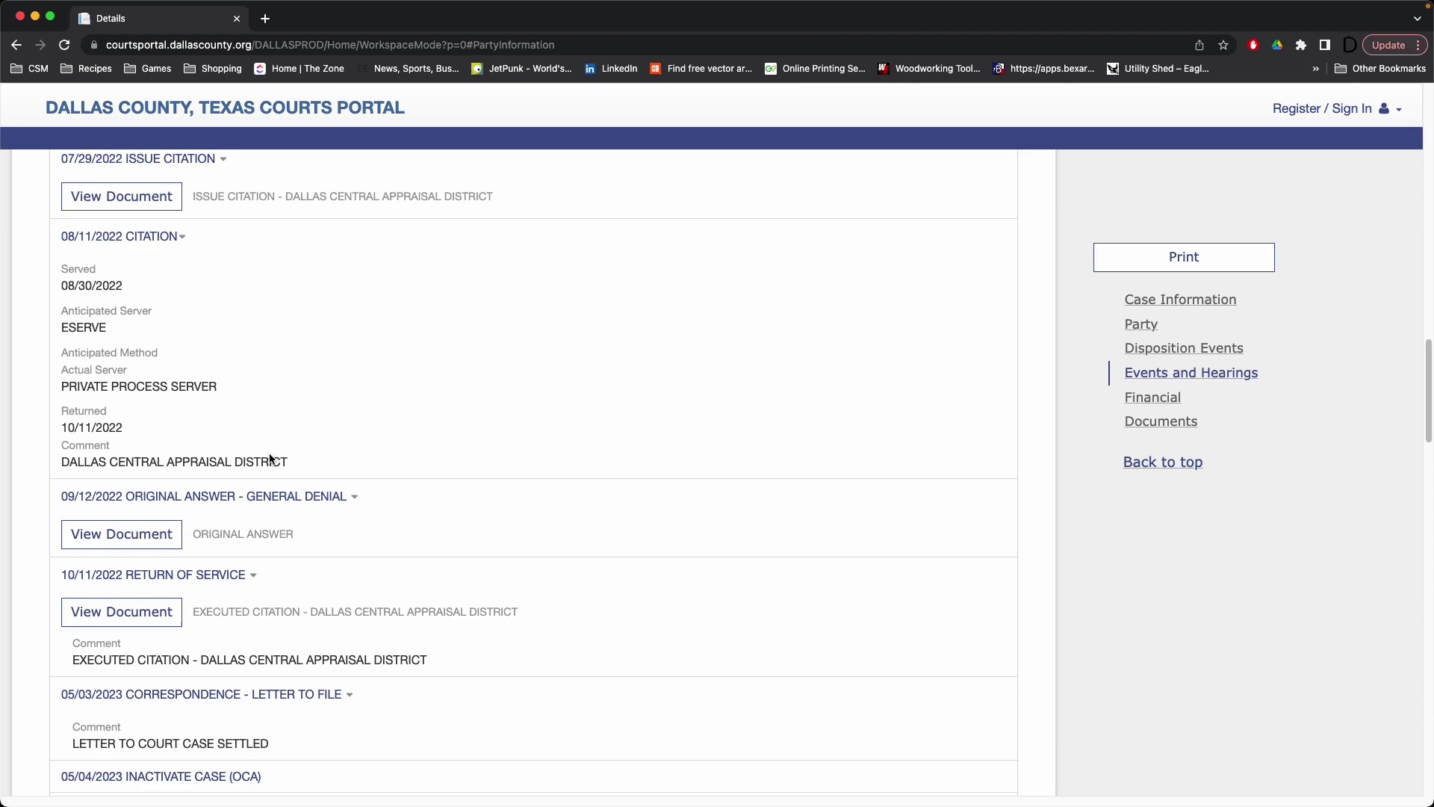
scroll(271, 460, down, 1)
scroll(271, 462, down, 5)
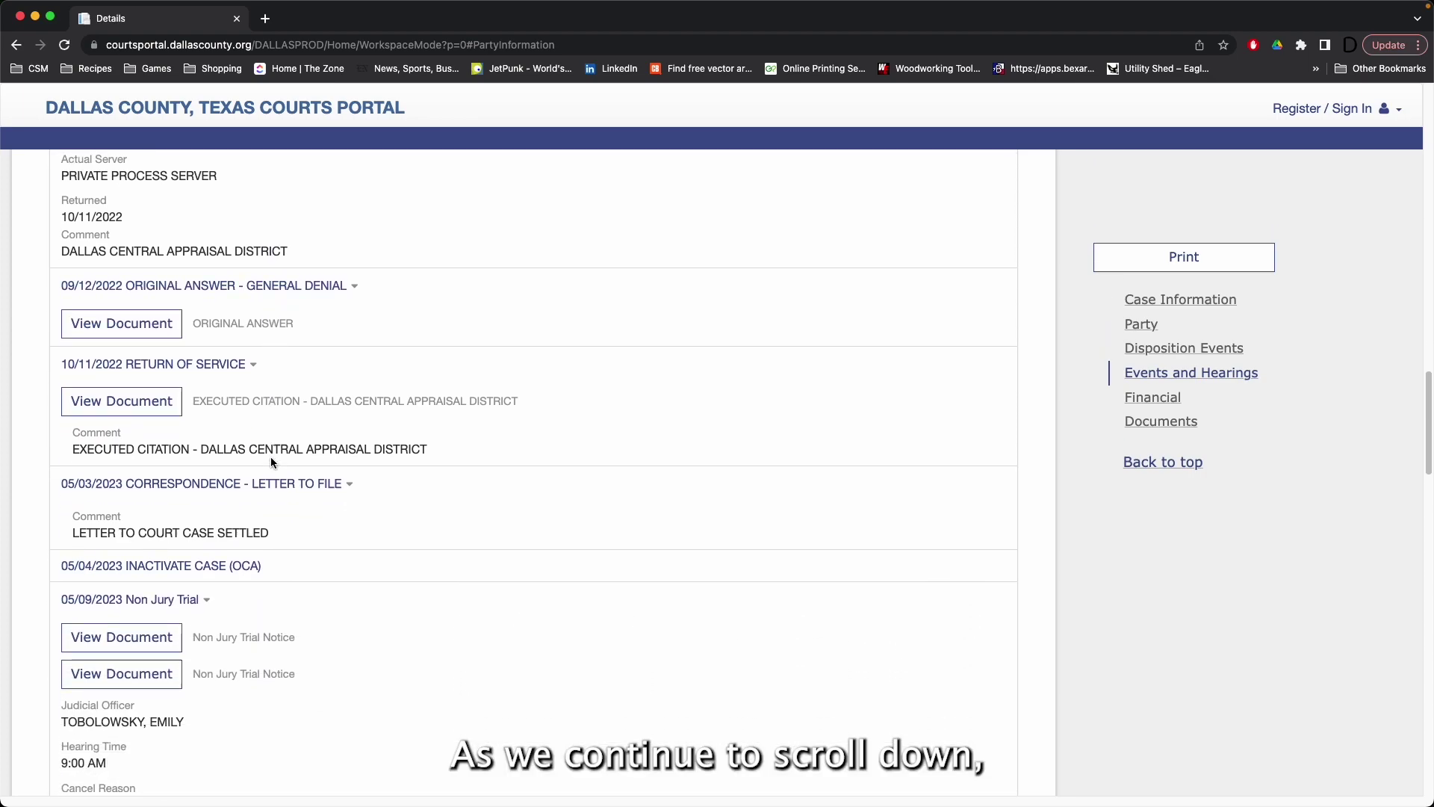
scroll(272, 463, down, 6)
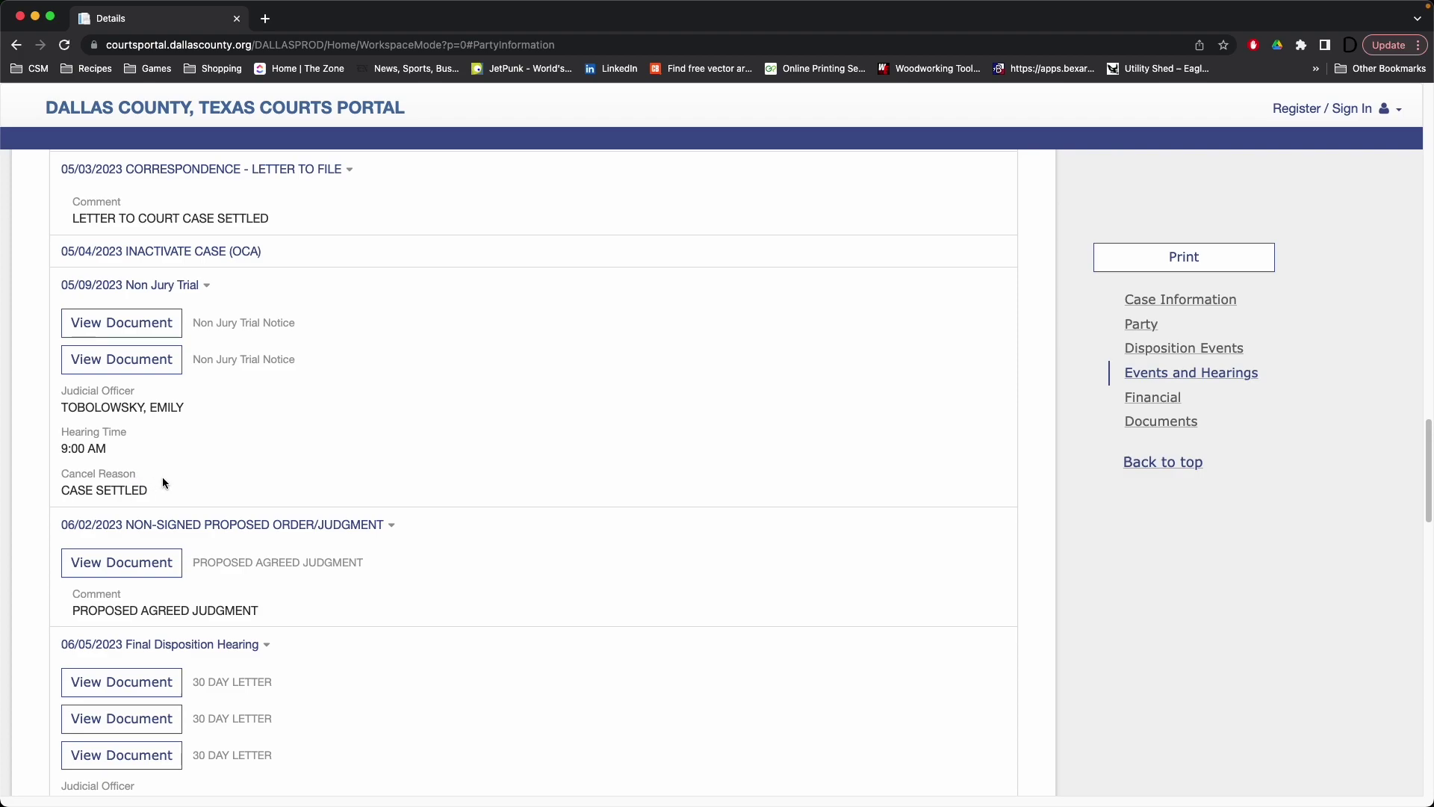
scroll(164, 482, down, 5)
scroll(162, 482, down, 2)
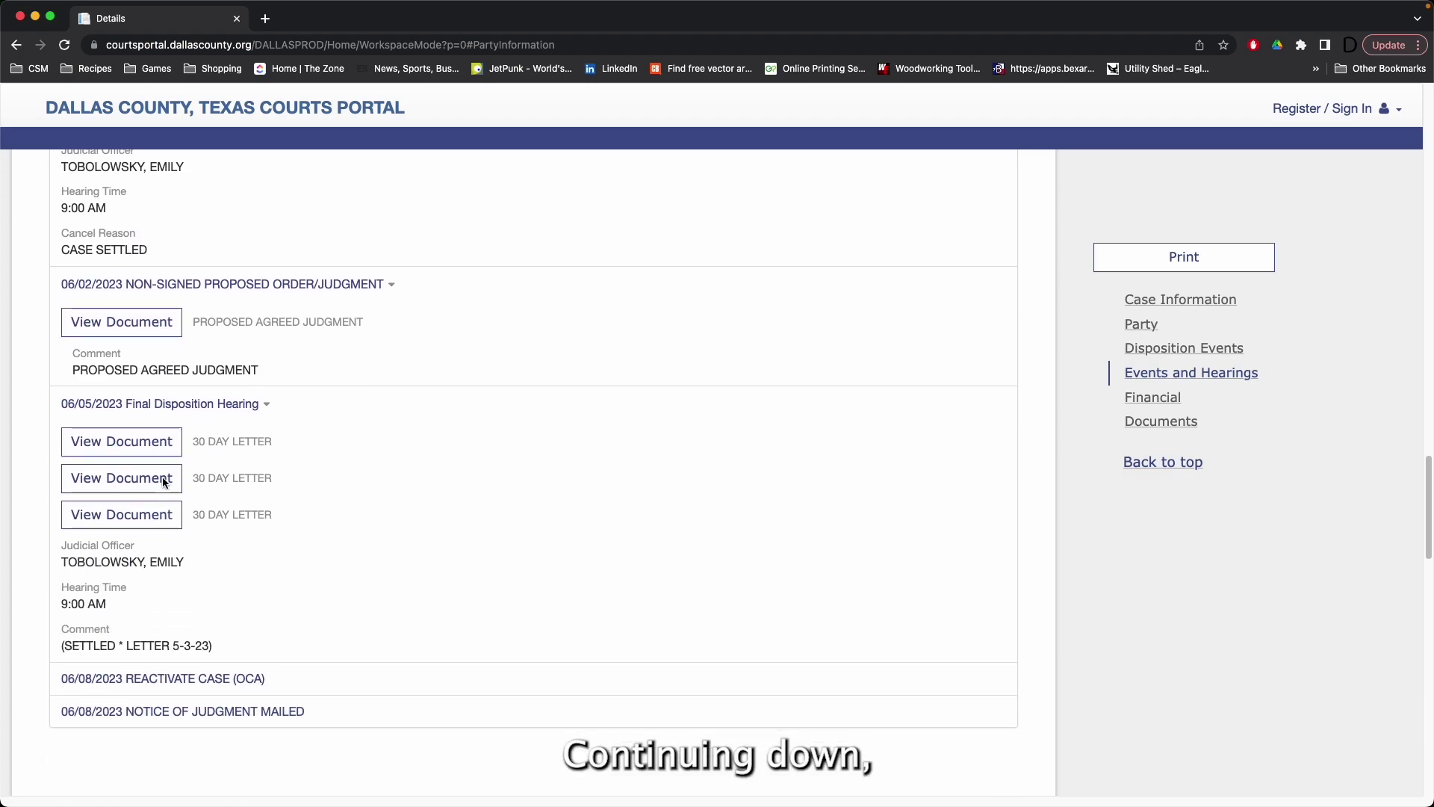
scroll(162, 482, down, 12)
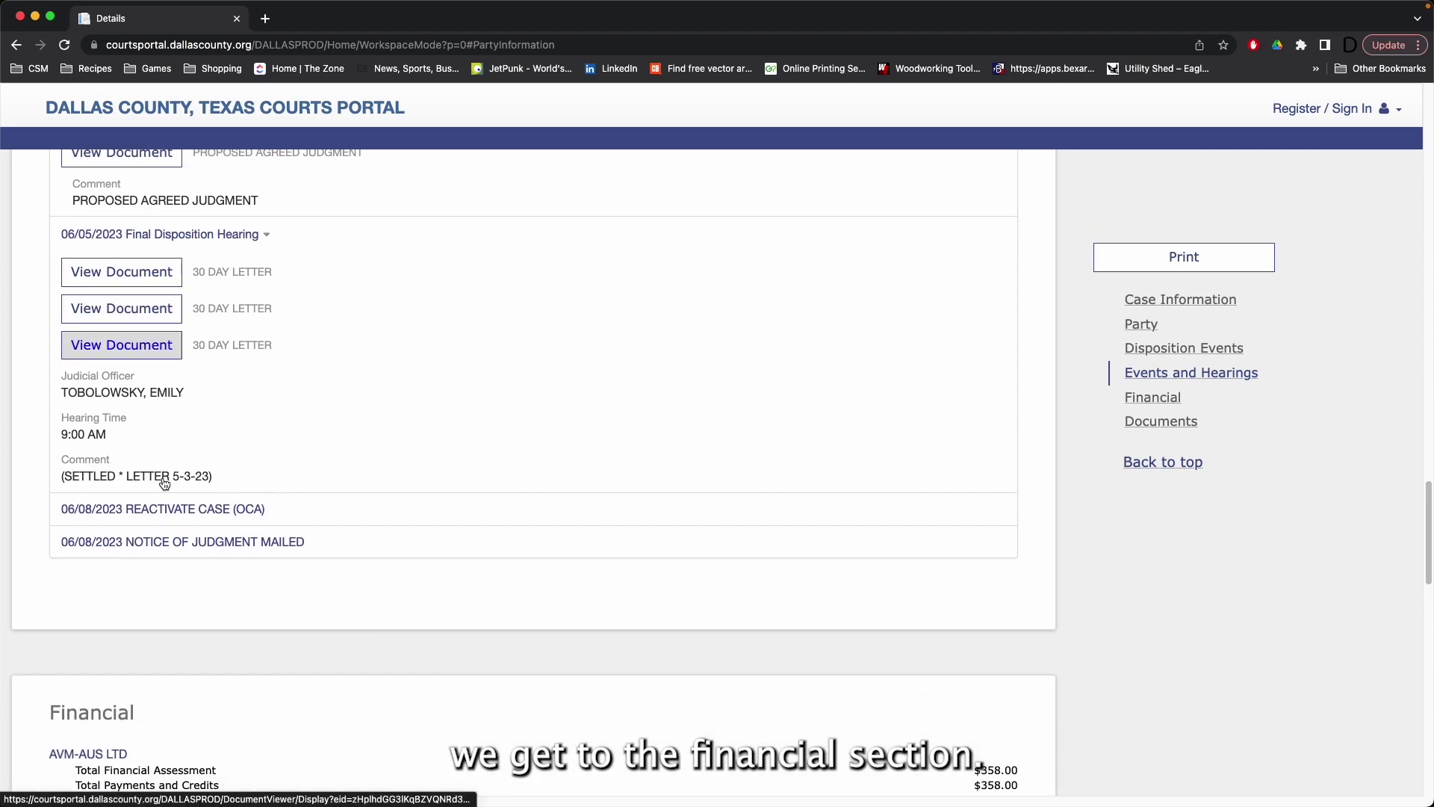
scroll(163, 483, down, 1)
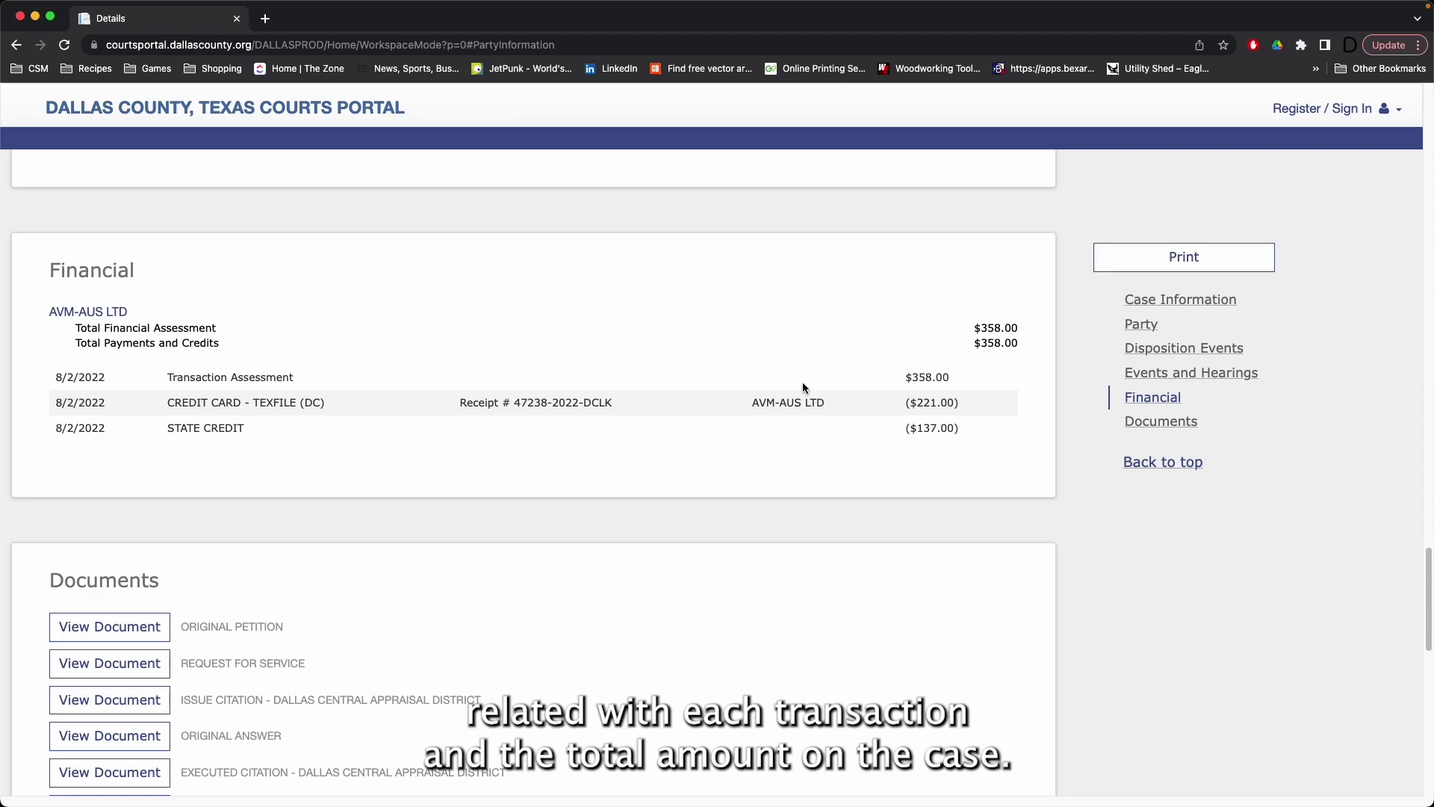
scroll(784, 383, down, 5)
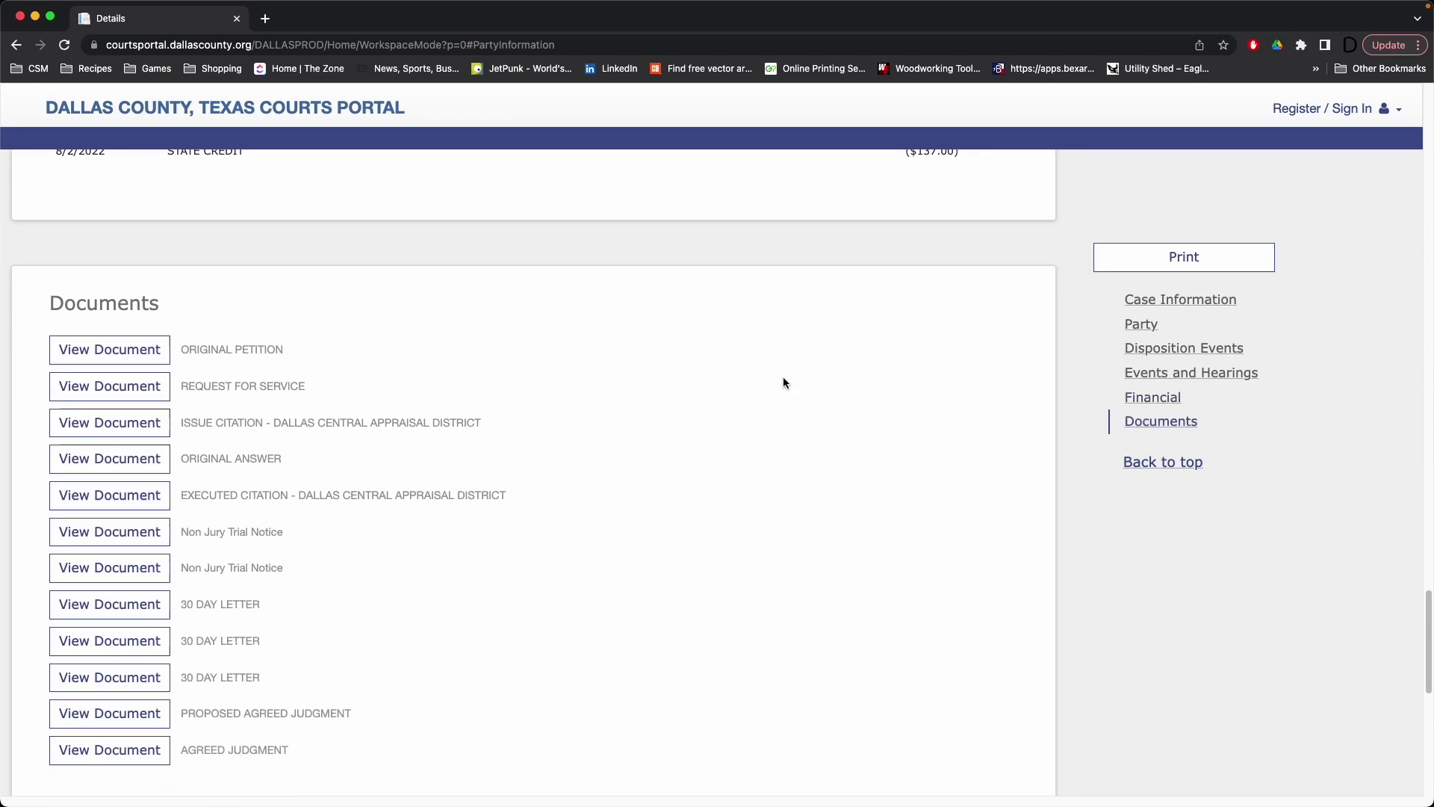
scroll(783, 383, down, 2)
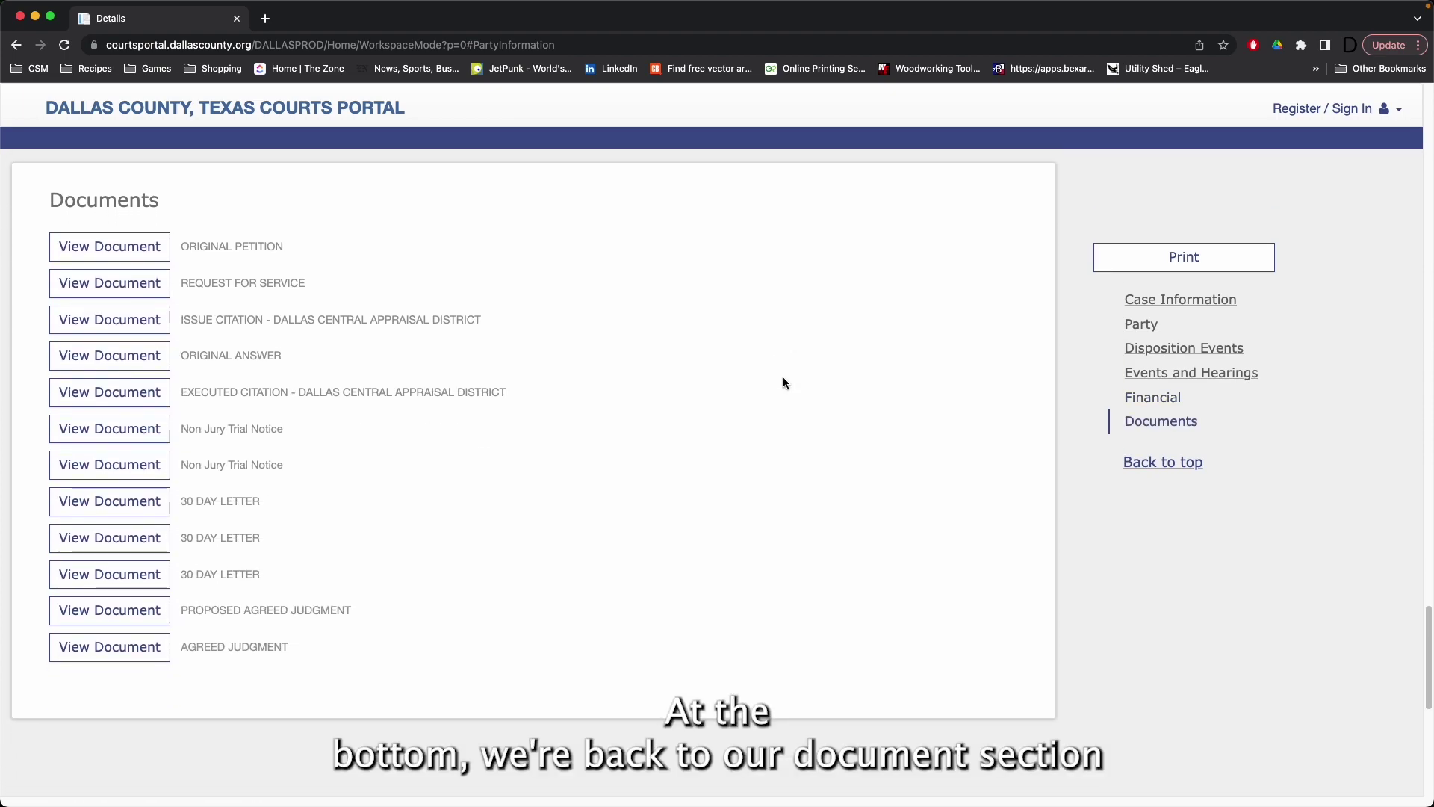
click(1167, 463)
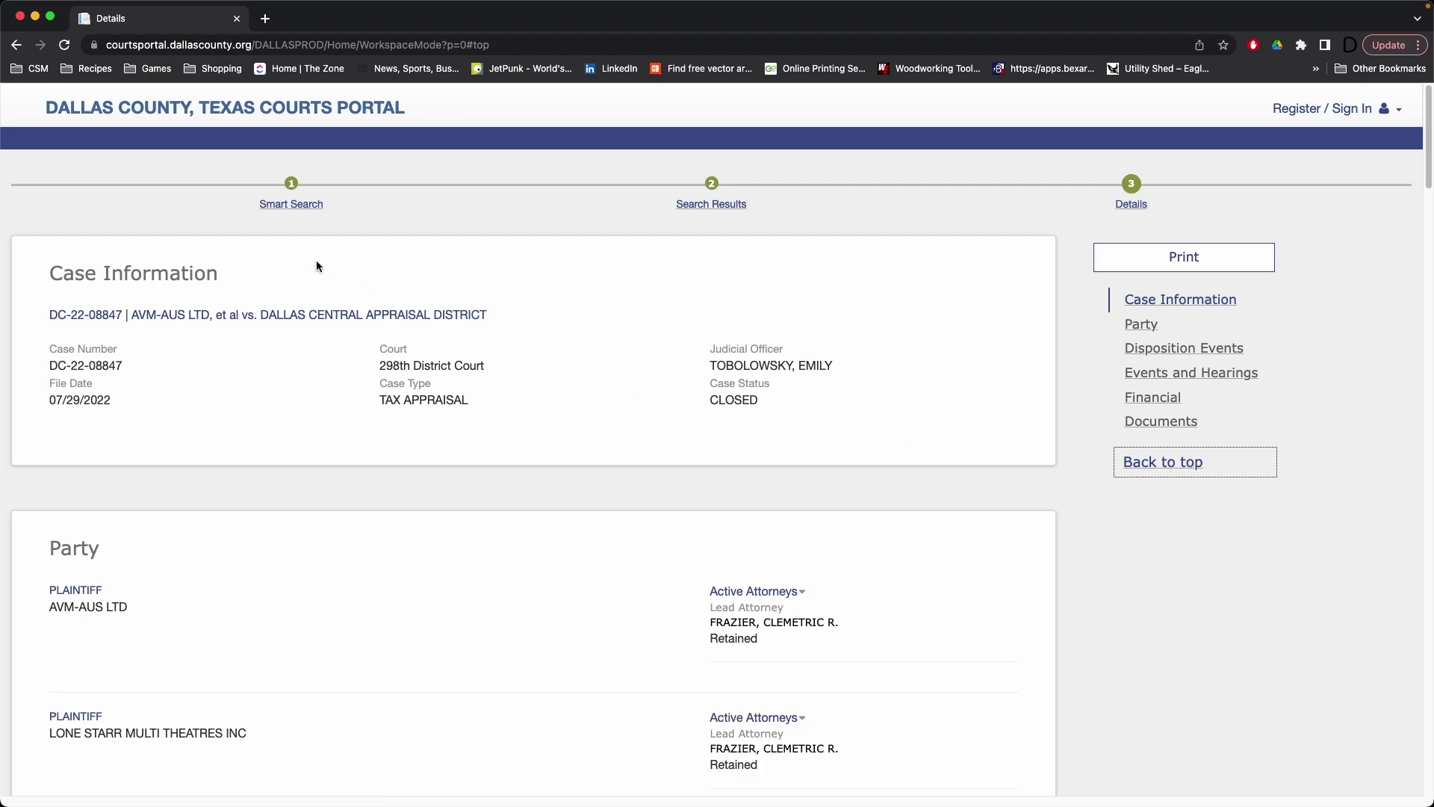
Step: Replace the old case number in Smart Search with party name AVM-AUS LTD and pass the reCAPTCHA check
click(310, 209)
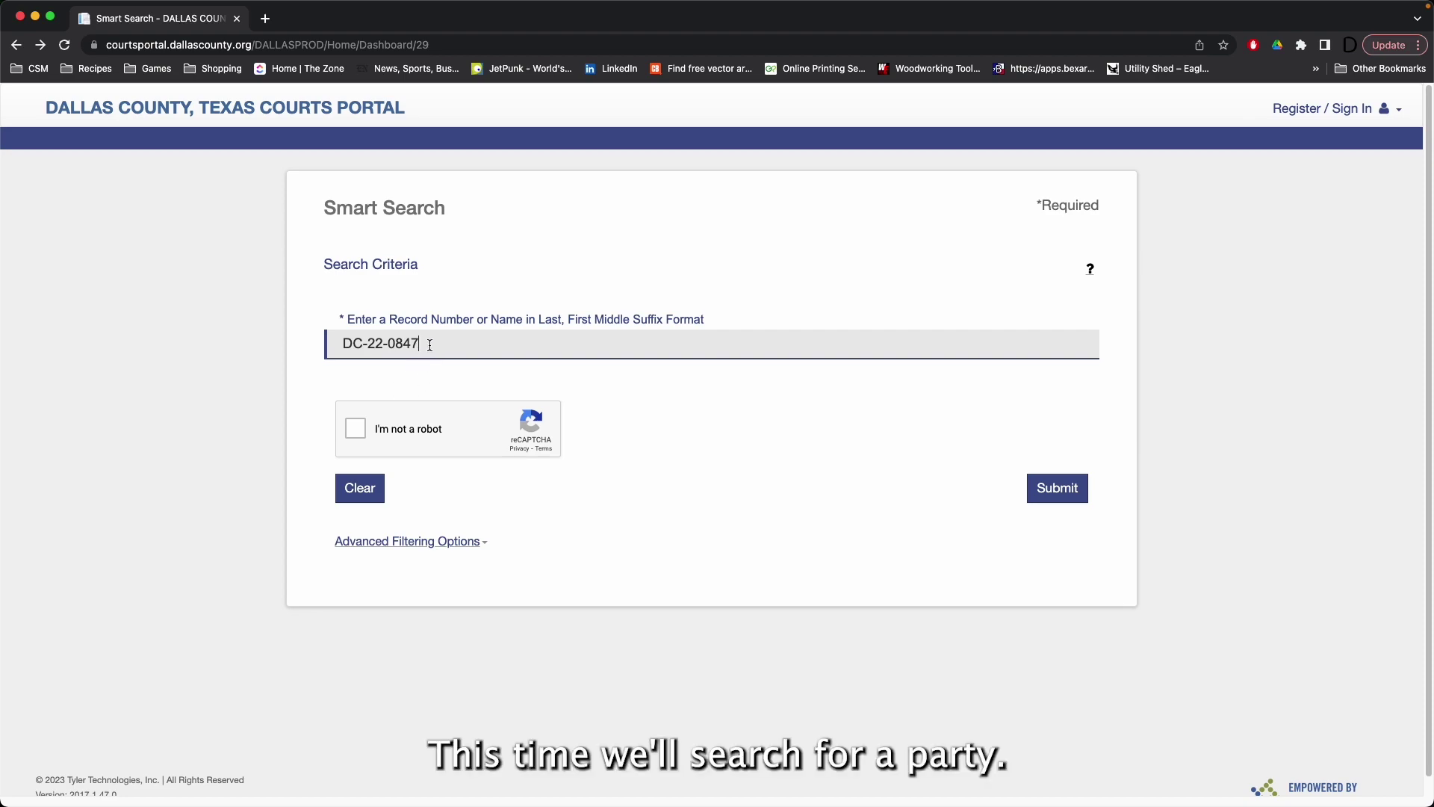
drag(430, 344, 279, 341)
key(BackSpace)
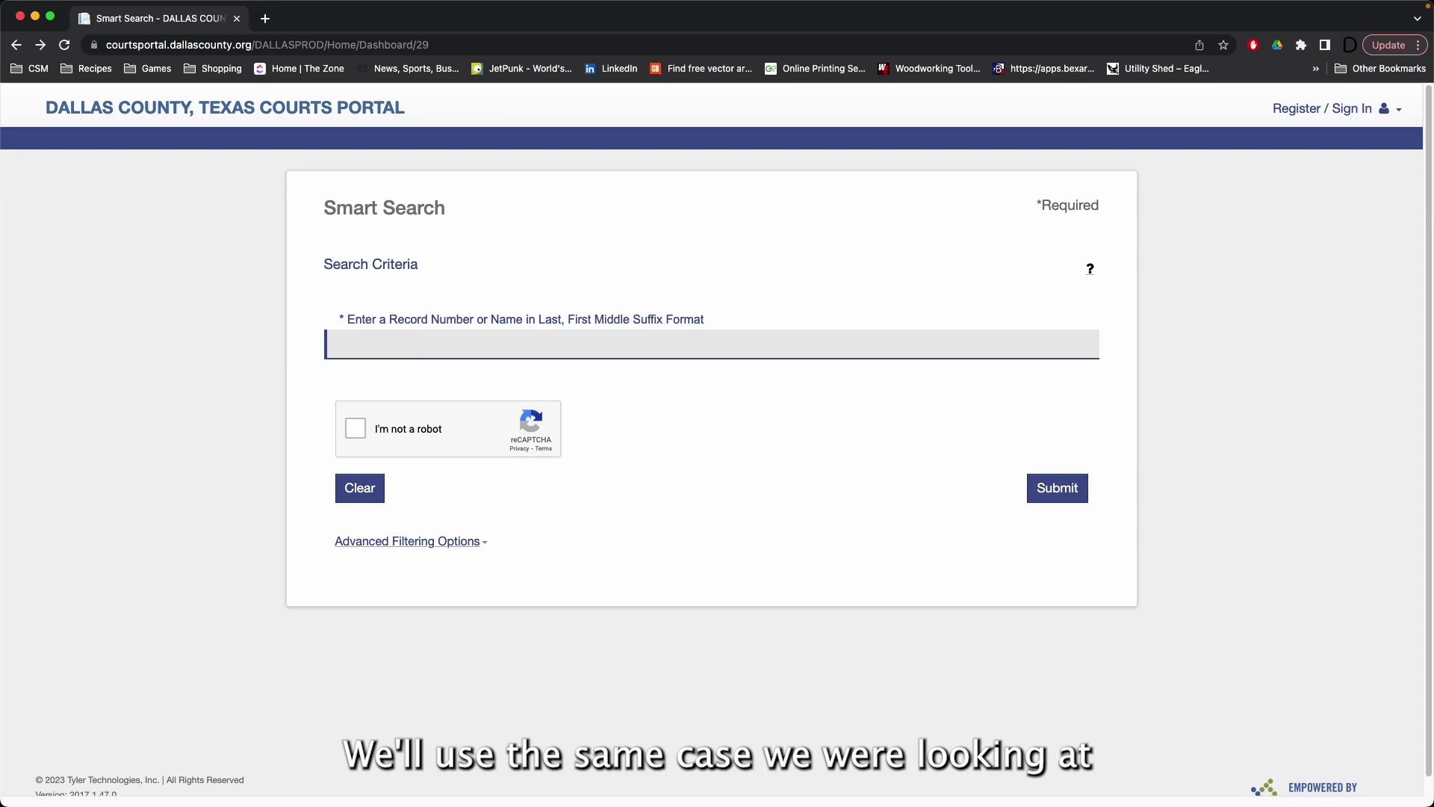
text(AVM)
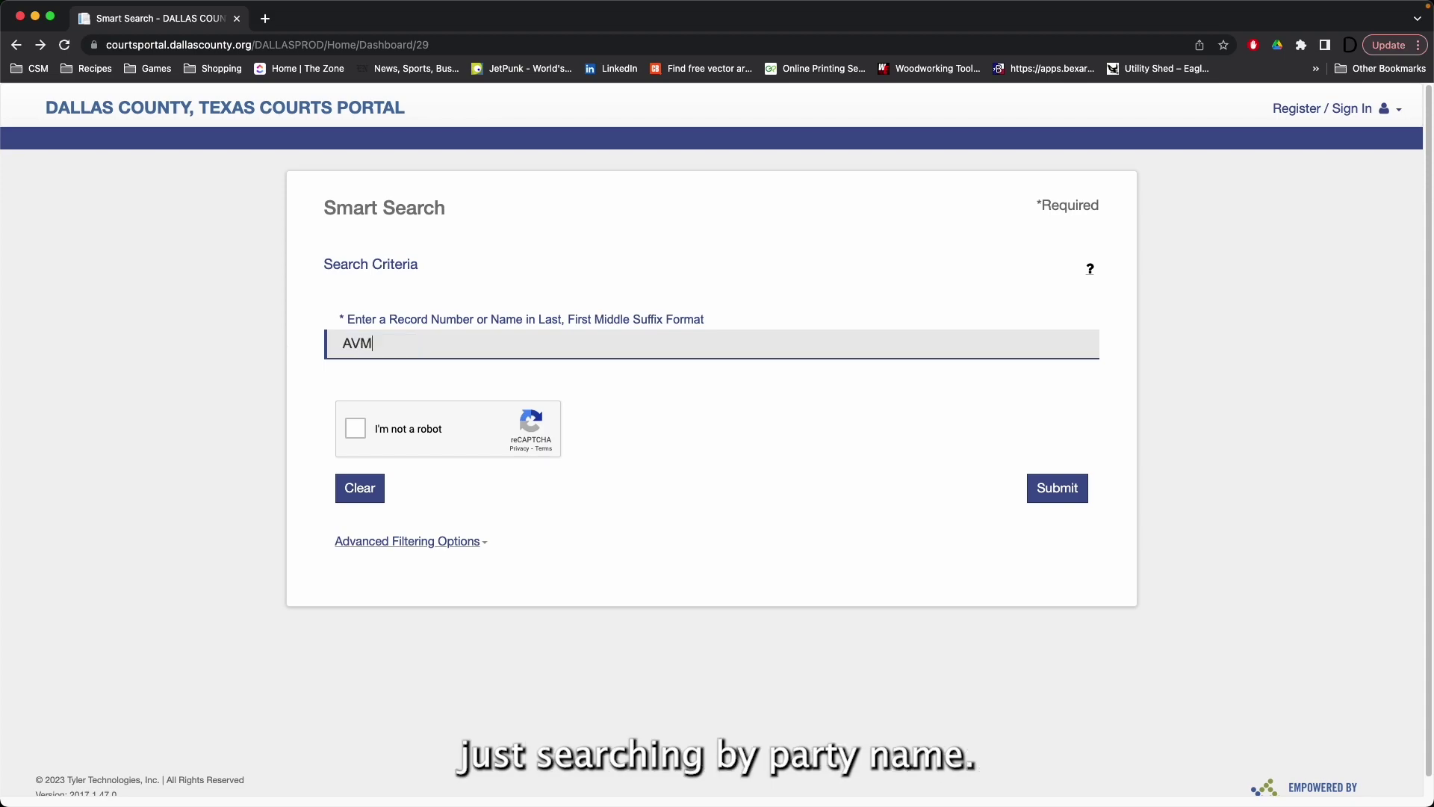
text(-A)
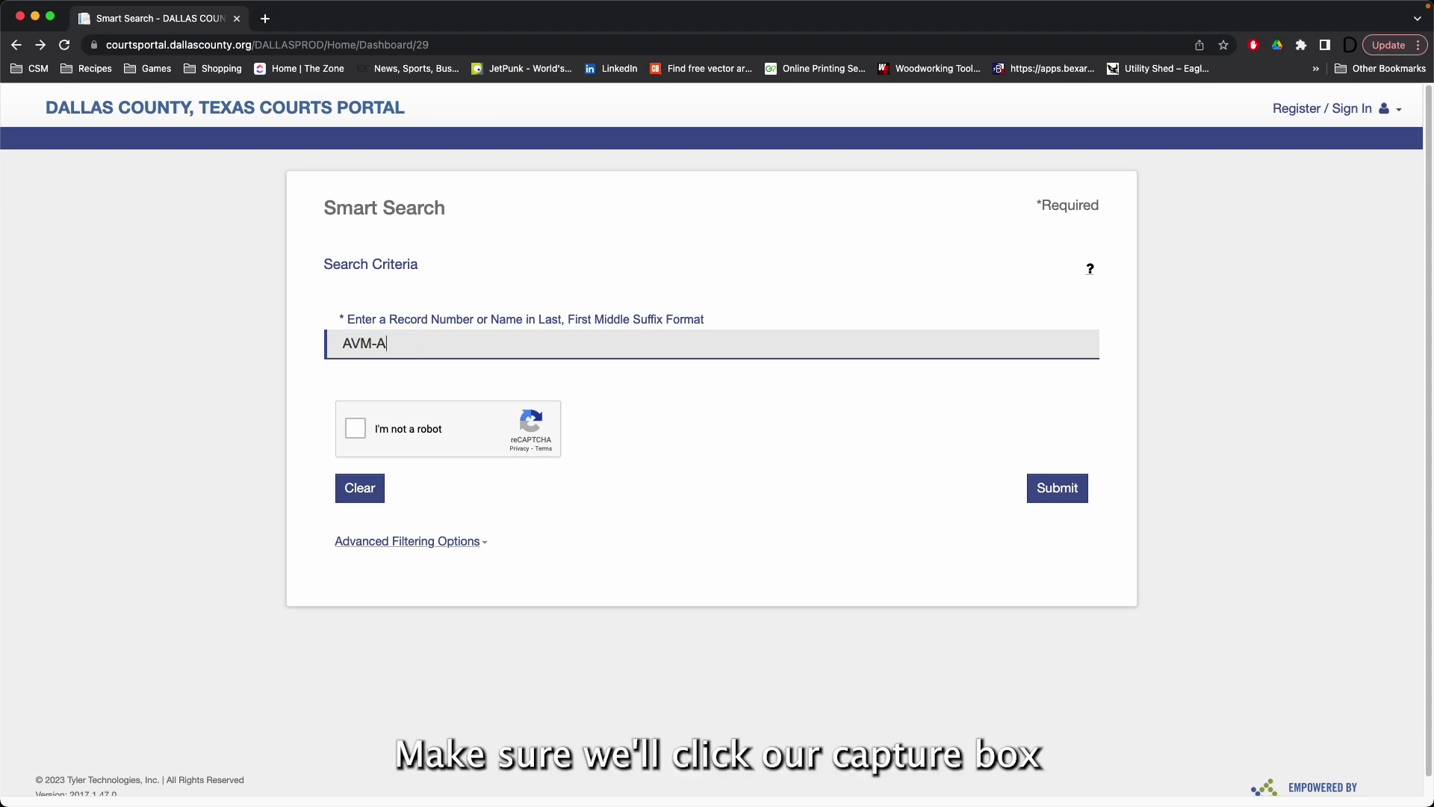
text(US LTD)
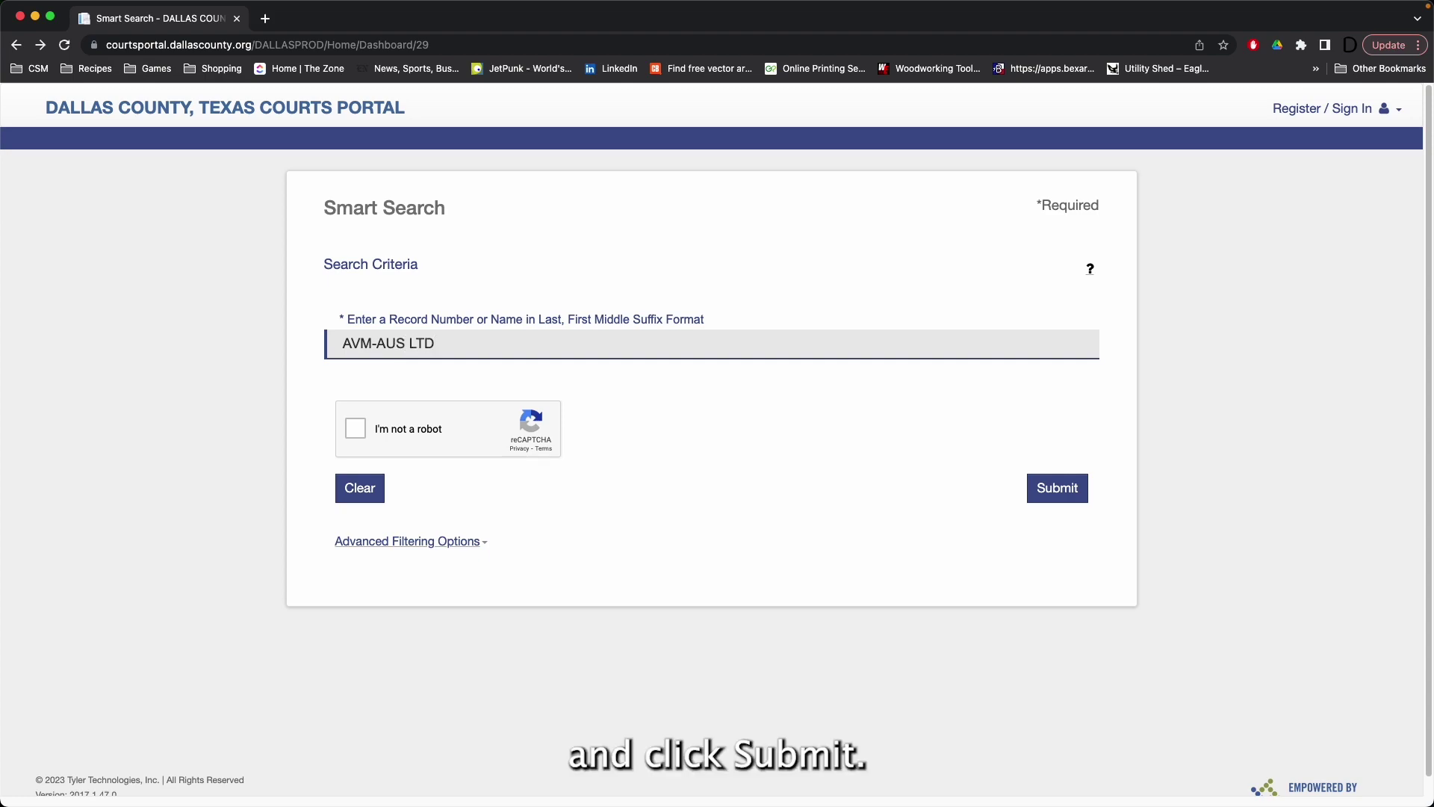
click(355, 436)
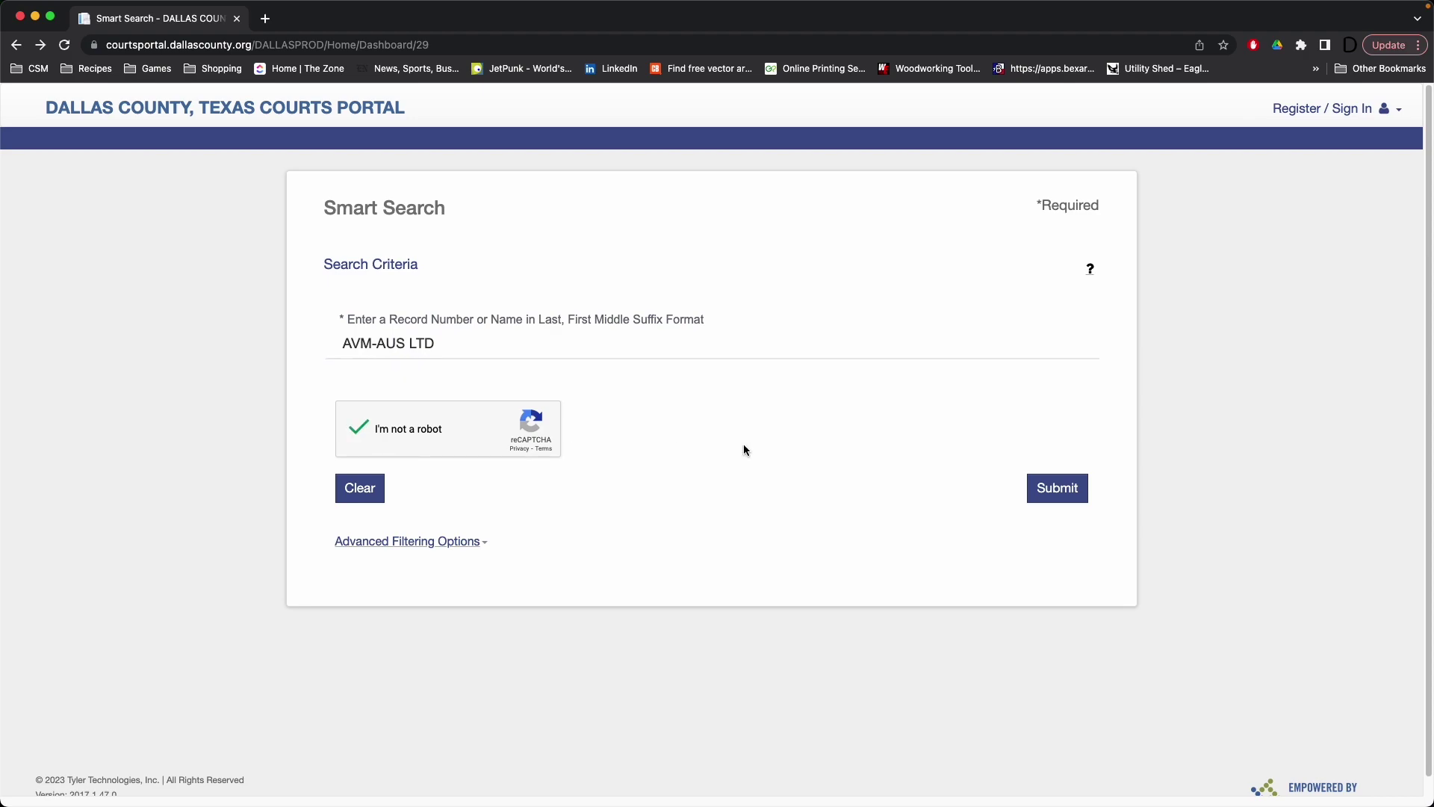
click(1030, 484)
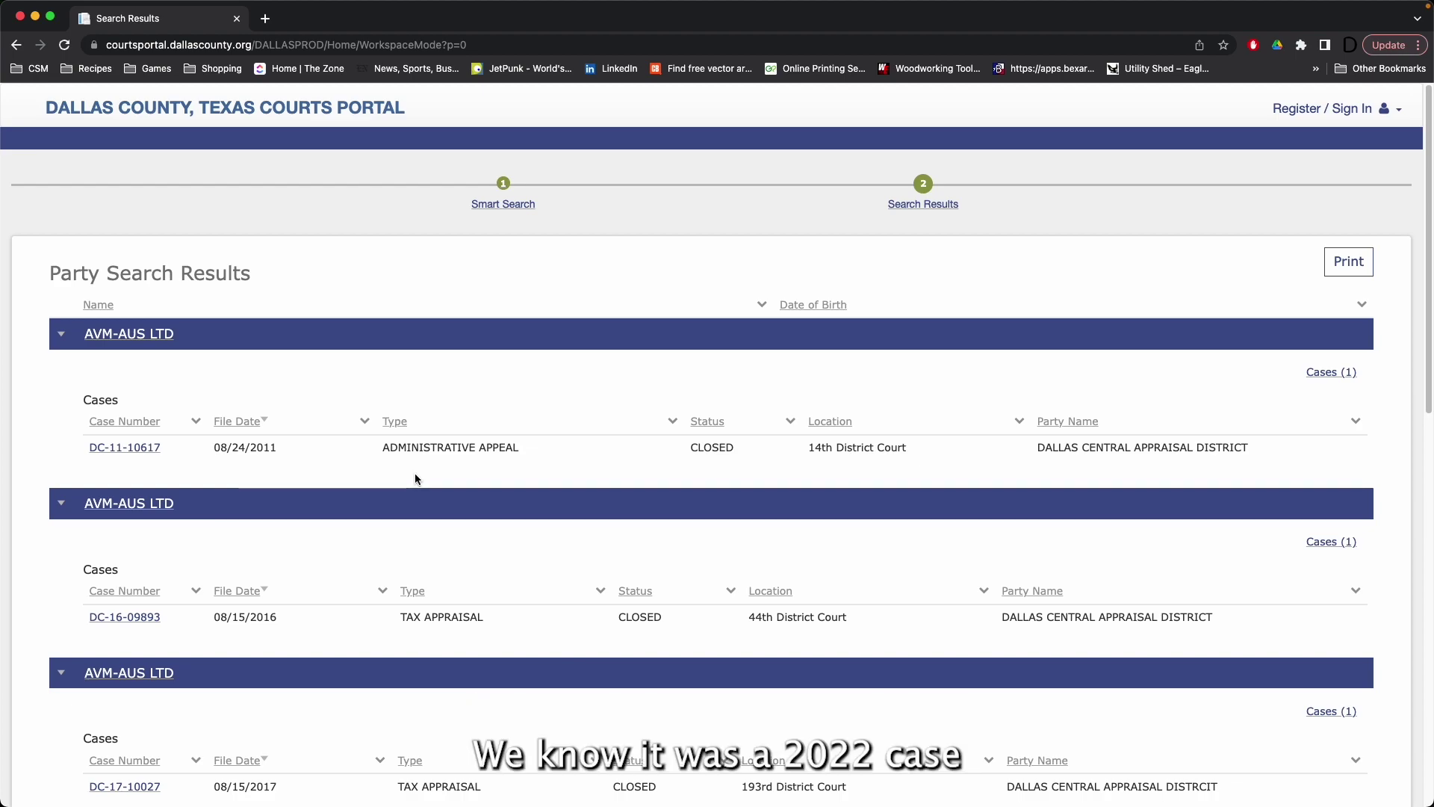
scroll(415, 478, down, 10)
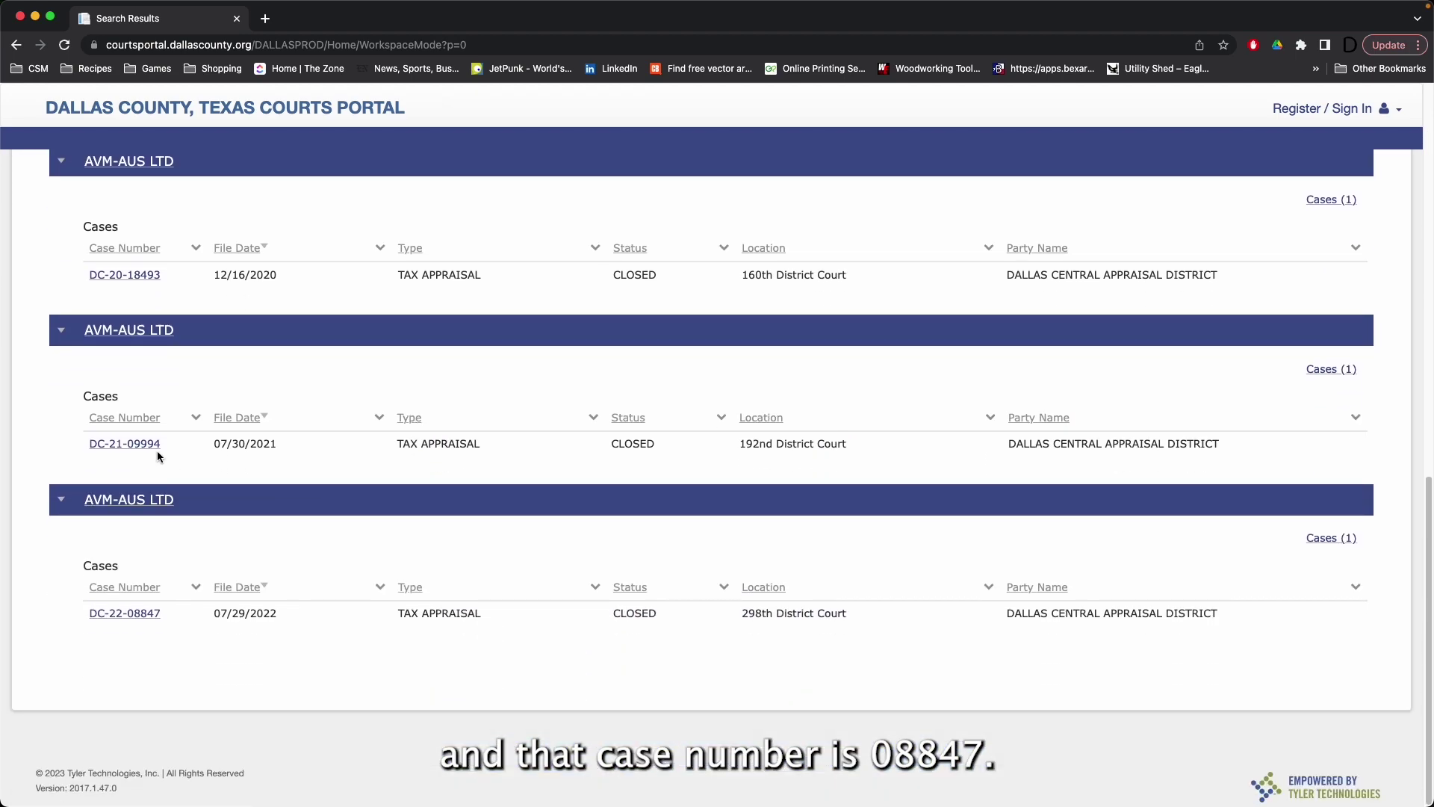
click(137, 622)
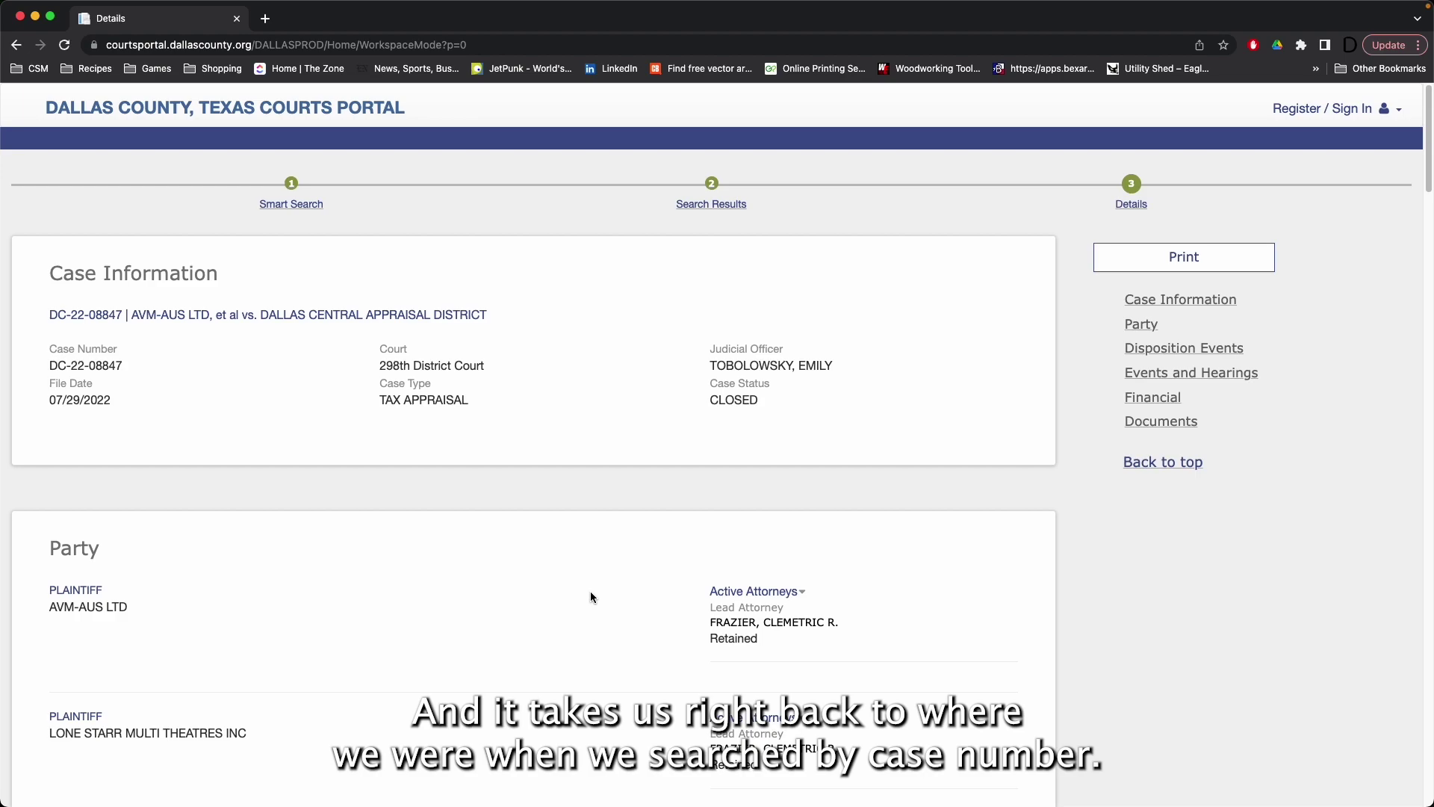
right_click(471, 377)
click(431, 217)
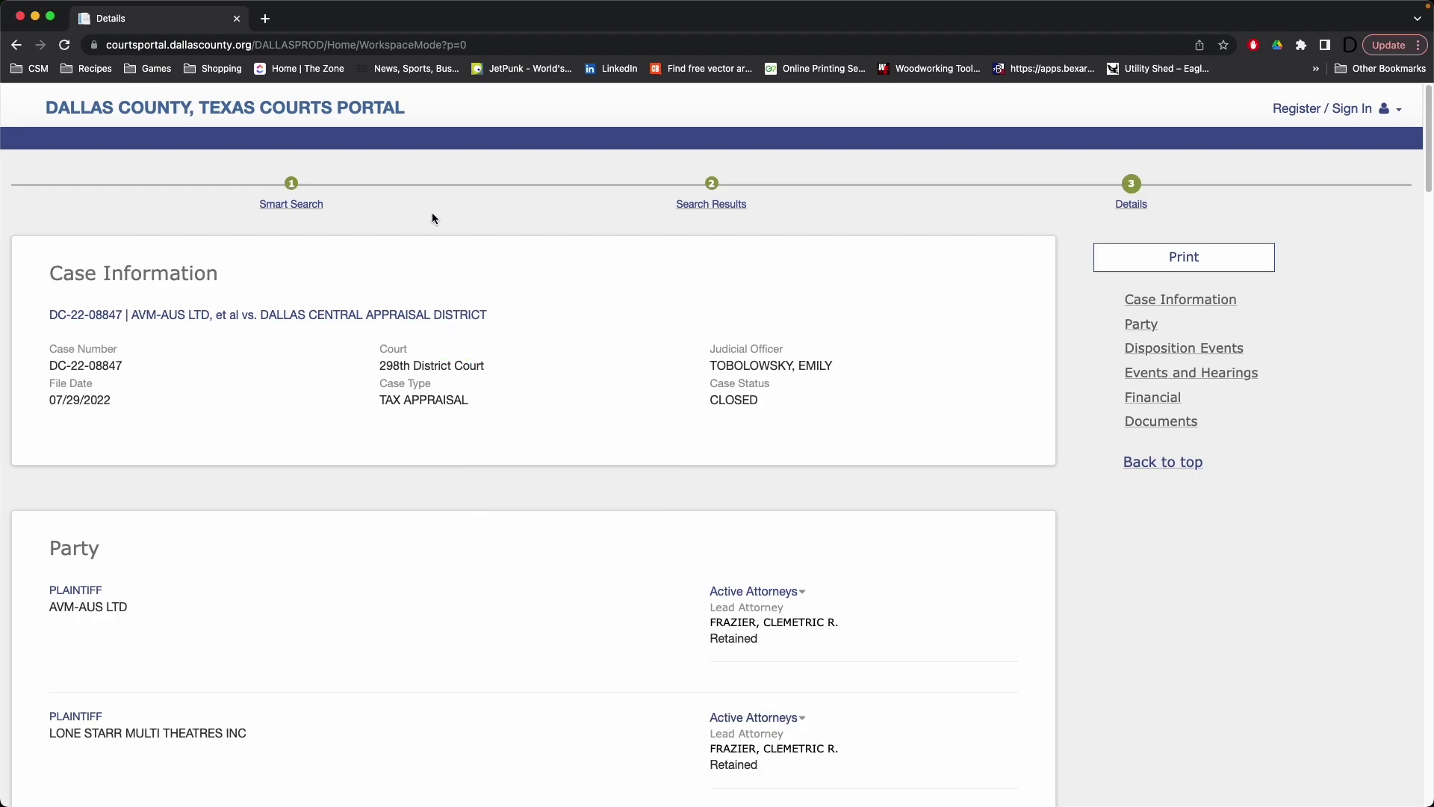
Step: Return to the Smart Search form and reveal its advanced filtering options
click(292, 207)
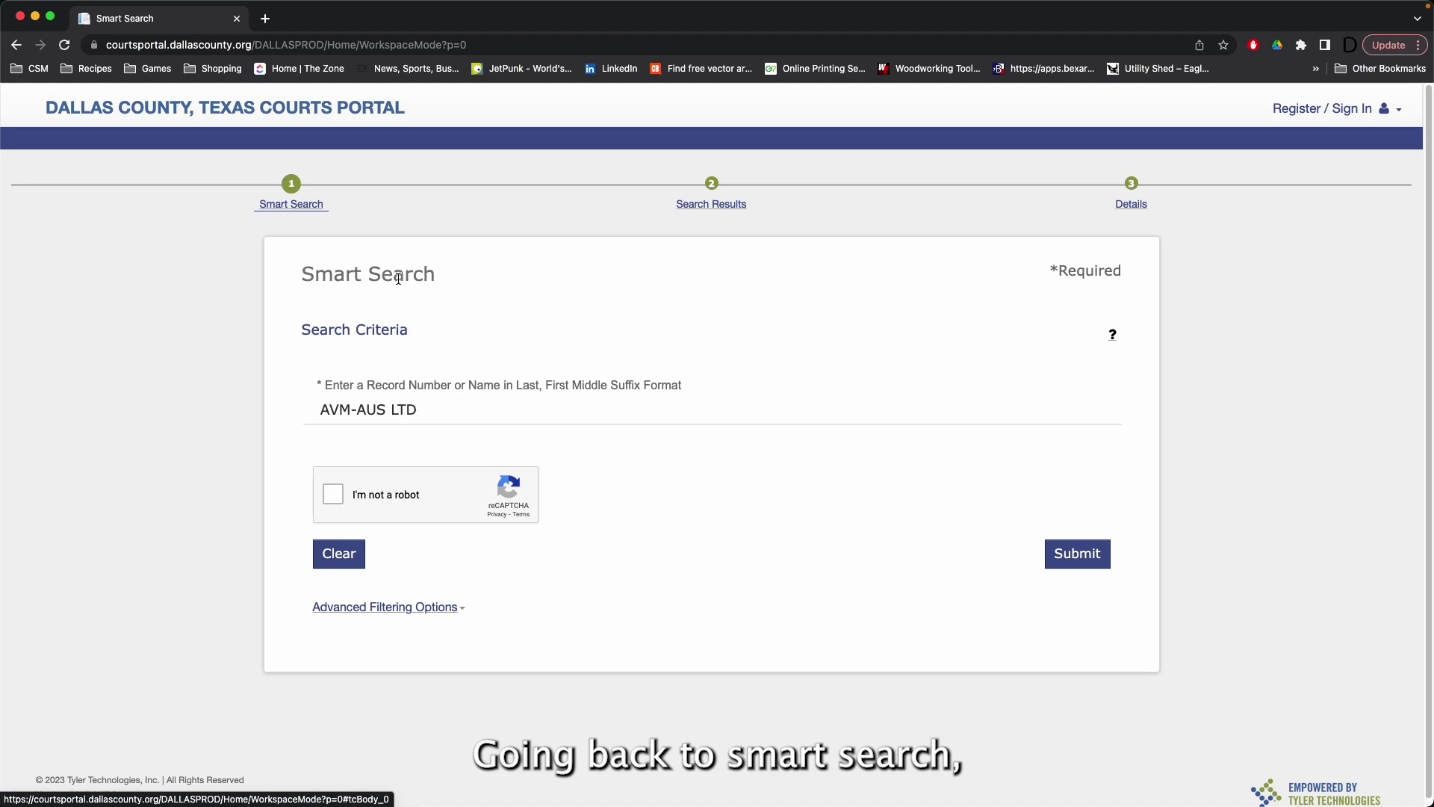
click(438, 614)
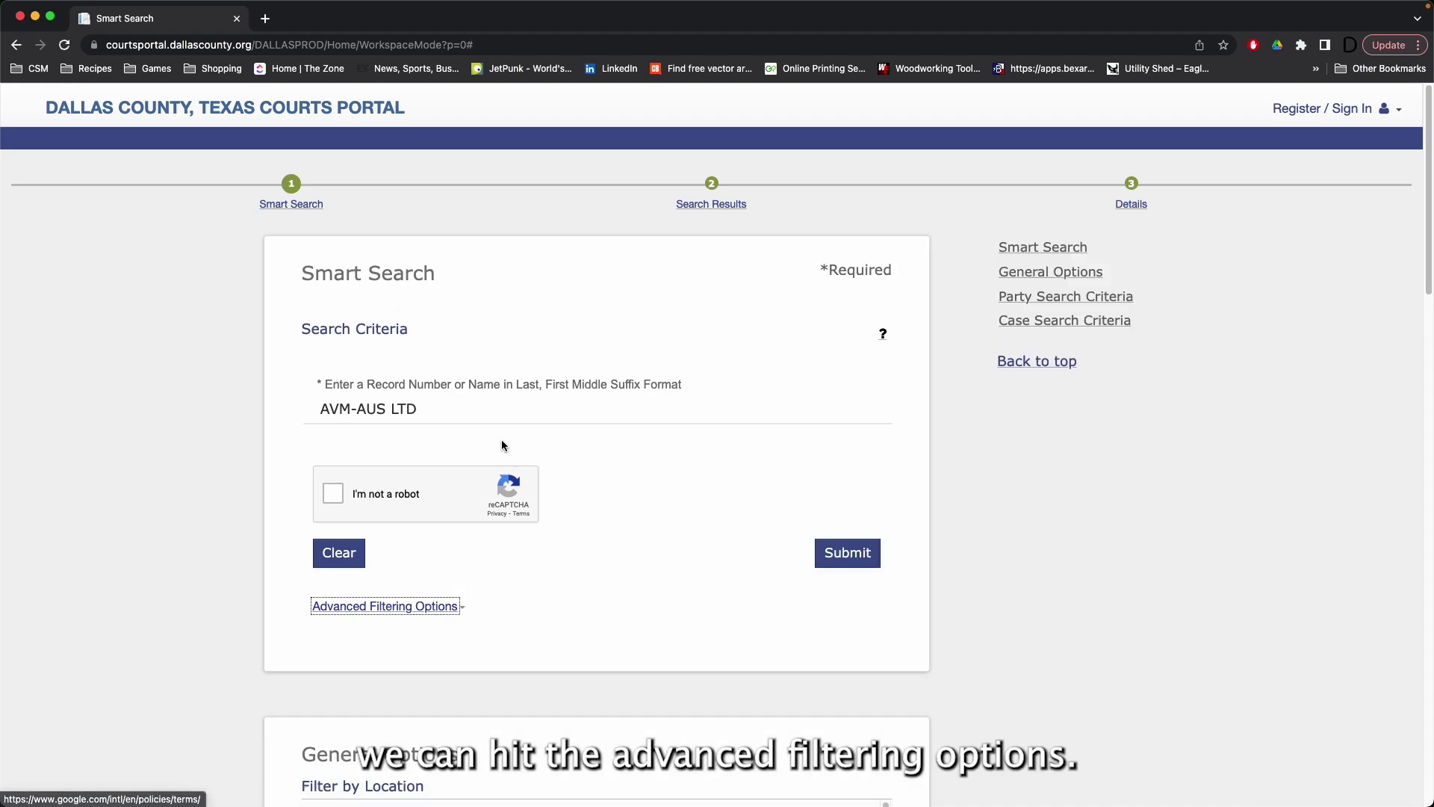
scroll(511, 437, down, 3)
scroll(511, 437, down, 3)
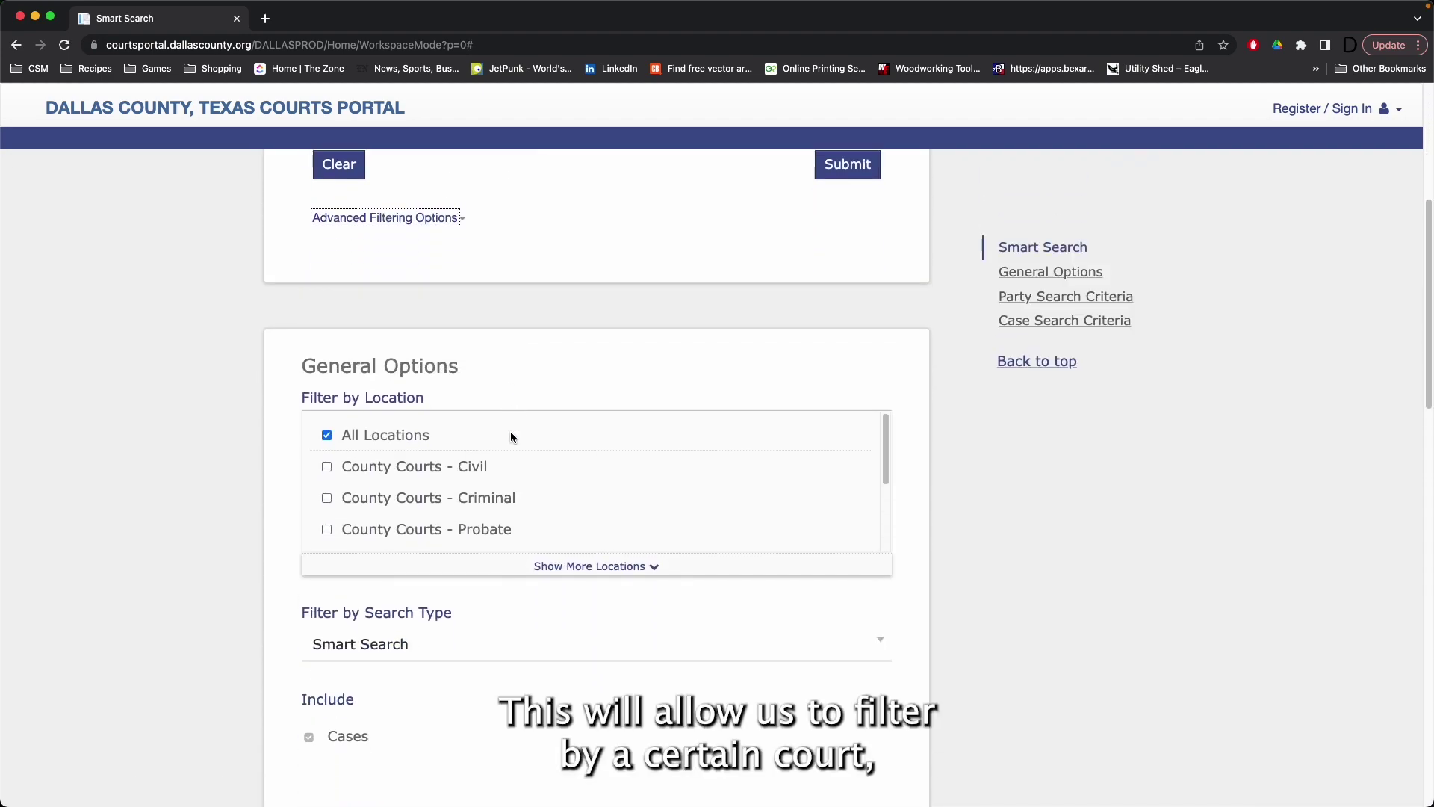
scroll(477, 515, down, 4)
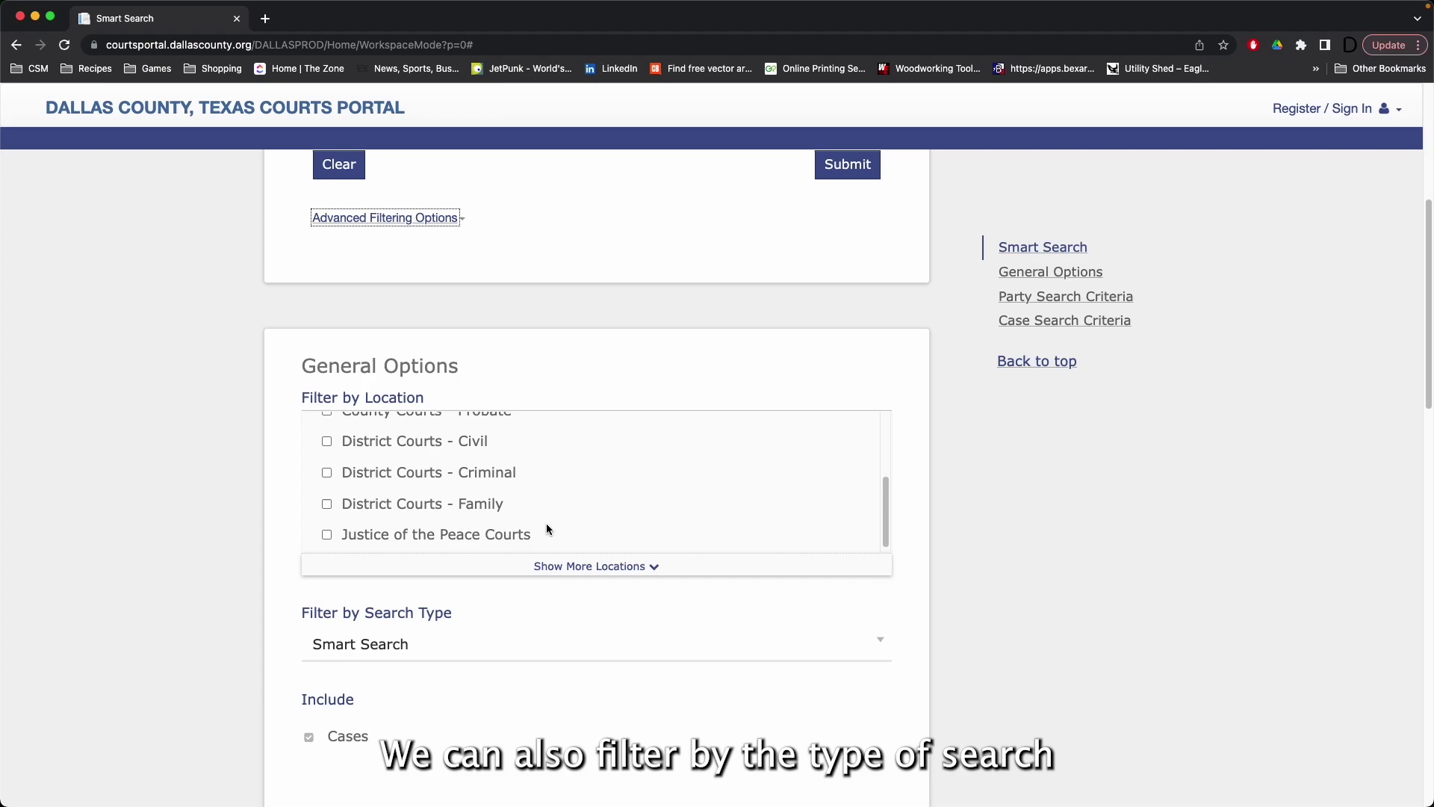
scroll(546, 523, up, 4)
scroll(544, 522, down, 4)
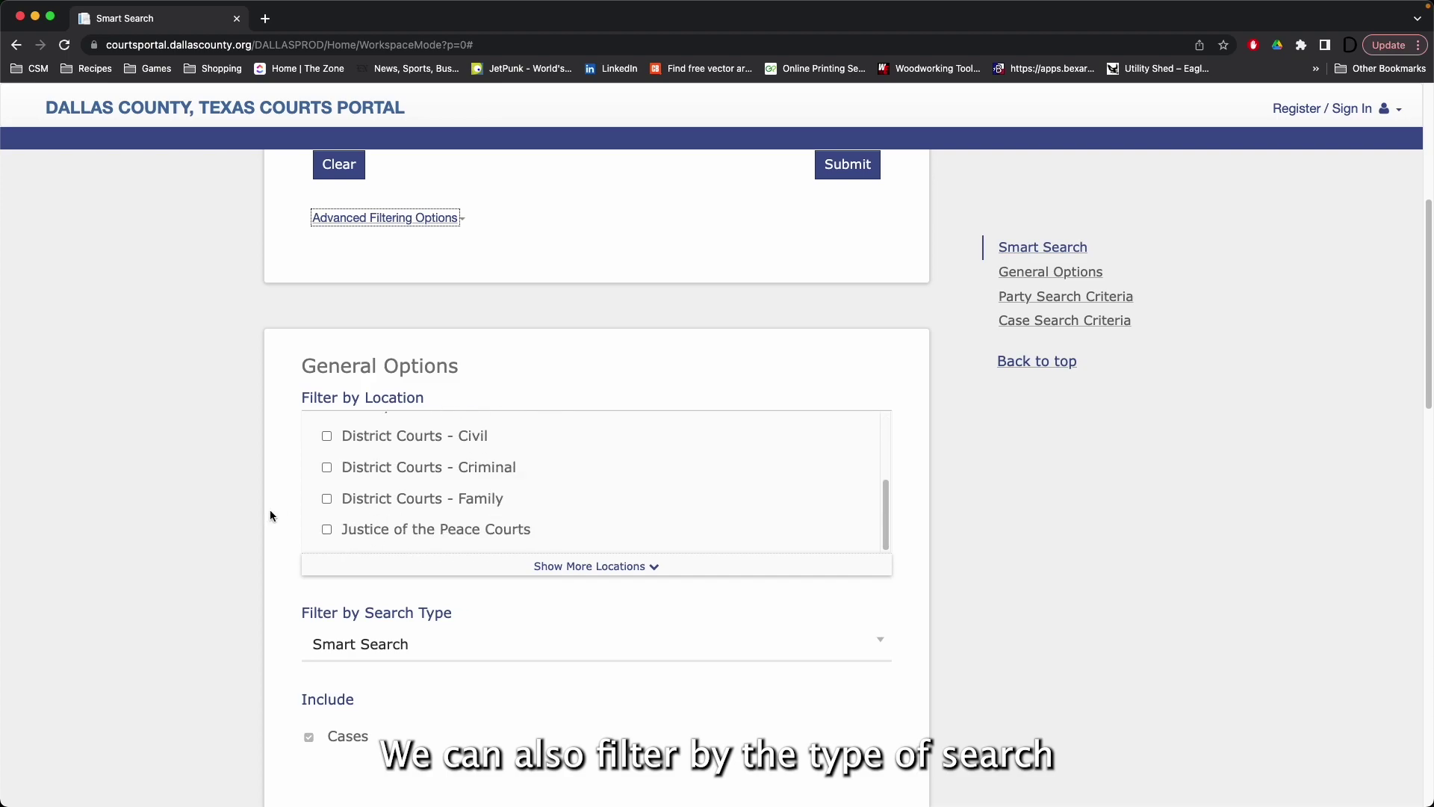
click(263, 421)
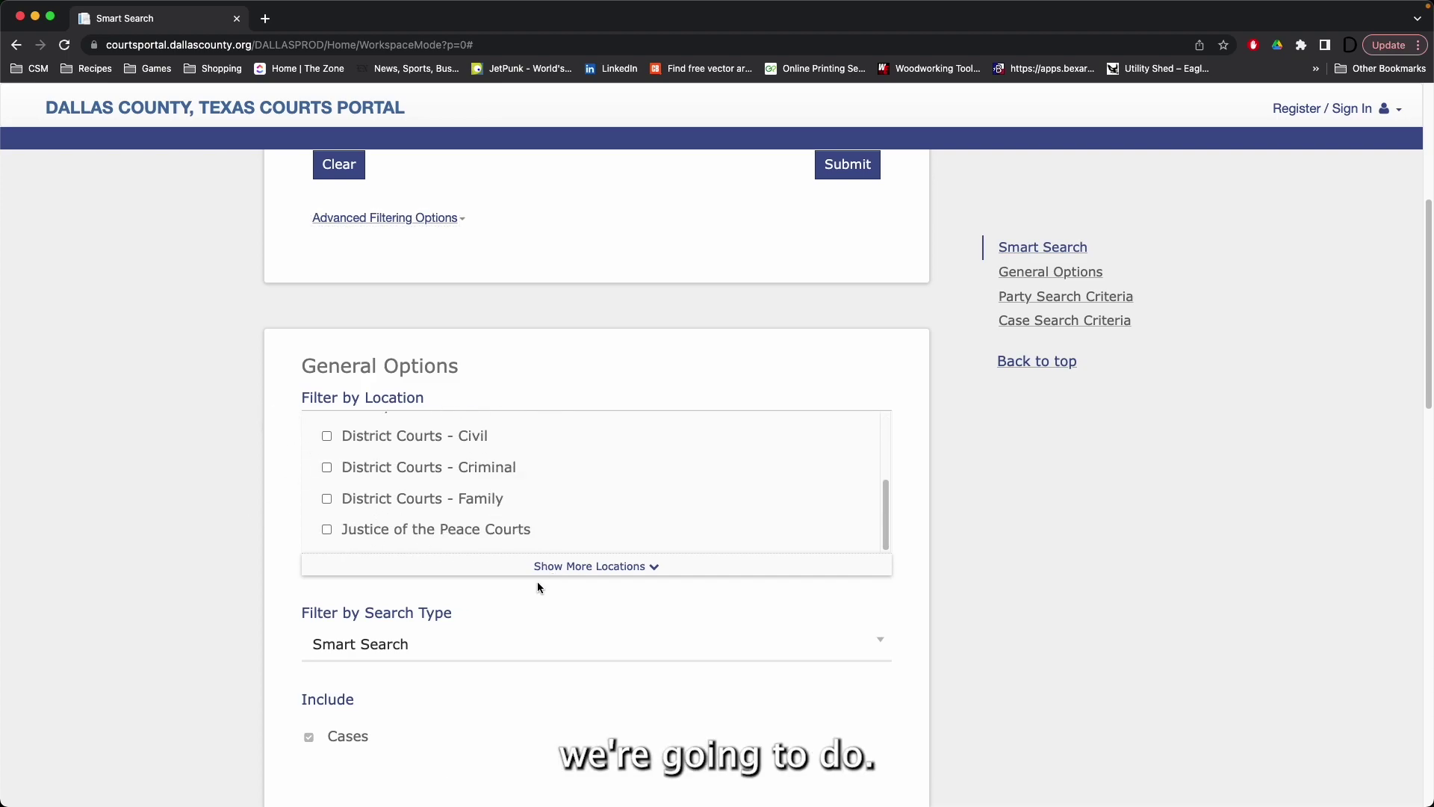
scroll(516, 605, down, 1)
Step: Set Filter by Search Type to Party Name, after trying Attorney Bar Number and Business Name
click(489, 632)
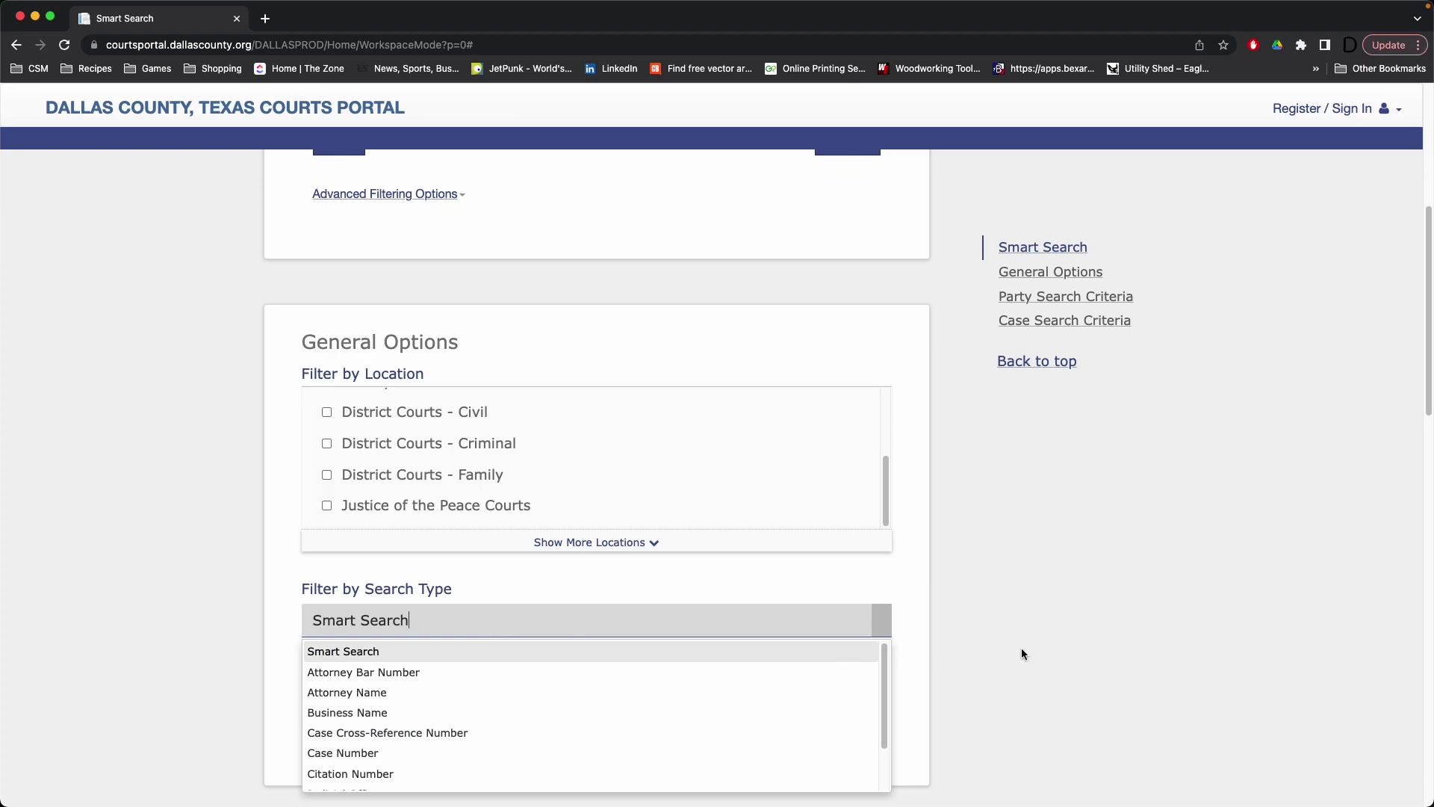
scroll(1021, 653, down, 3)
click(882, 525)
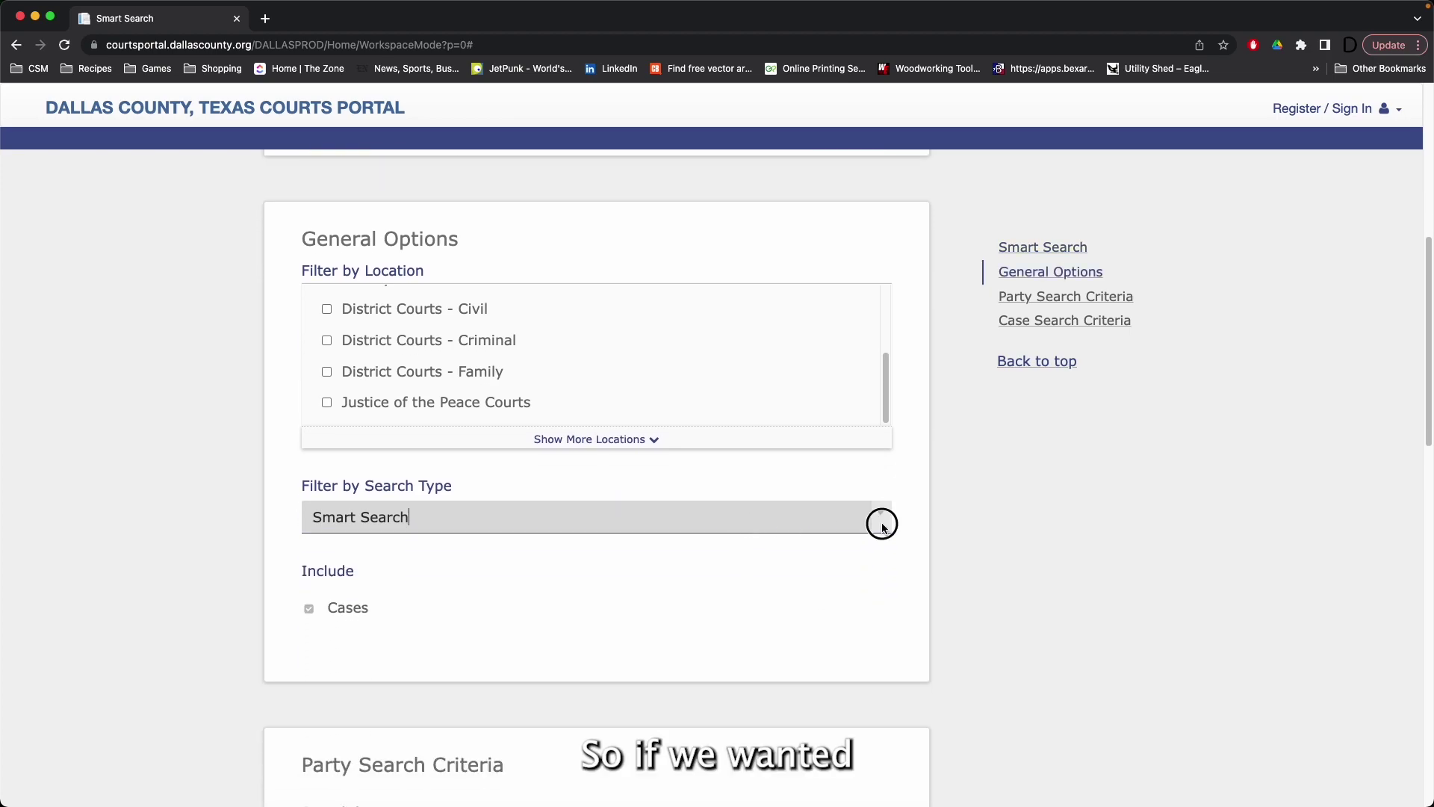
click(635, 567)
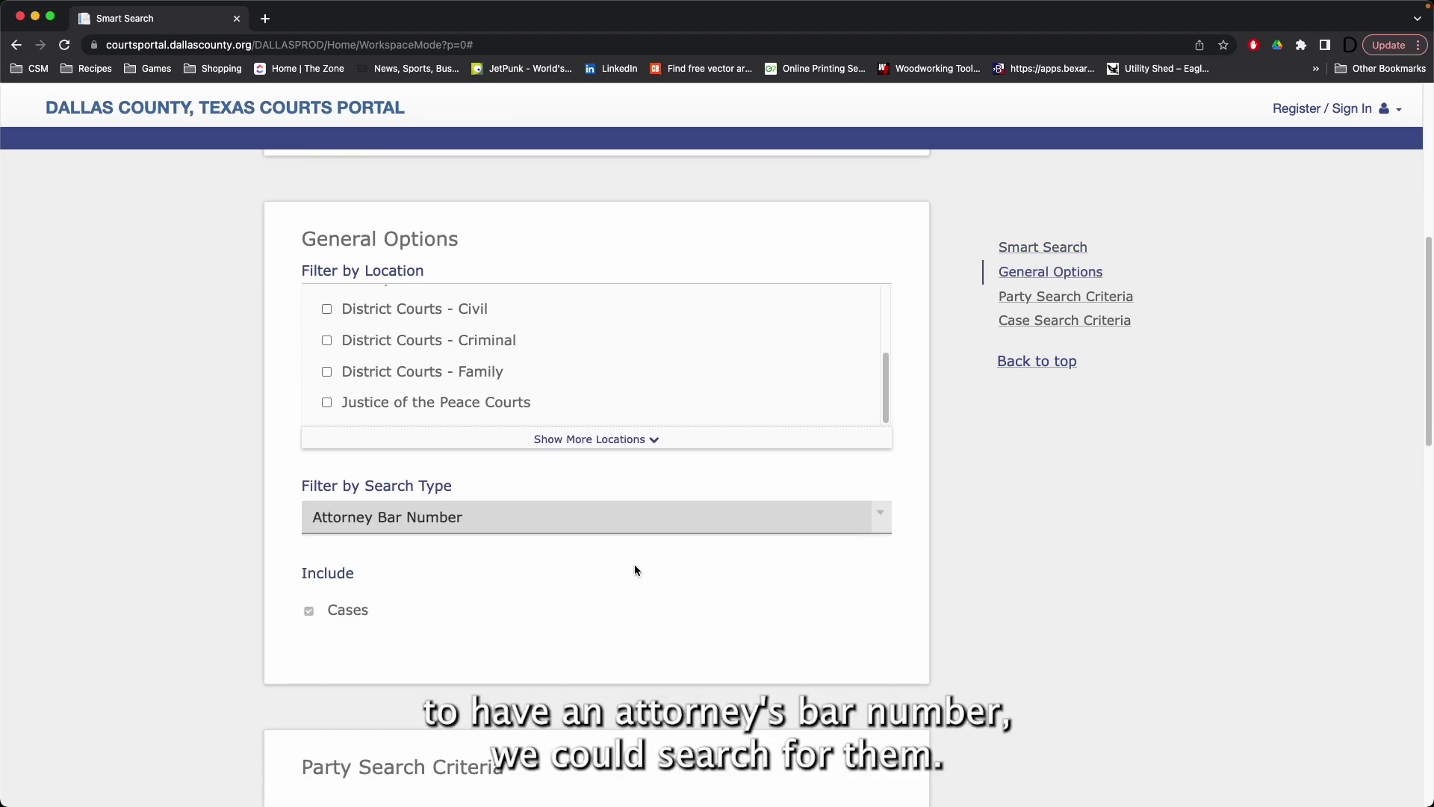
click(872, 519)
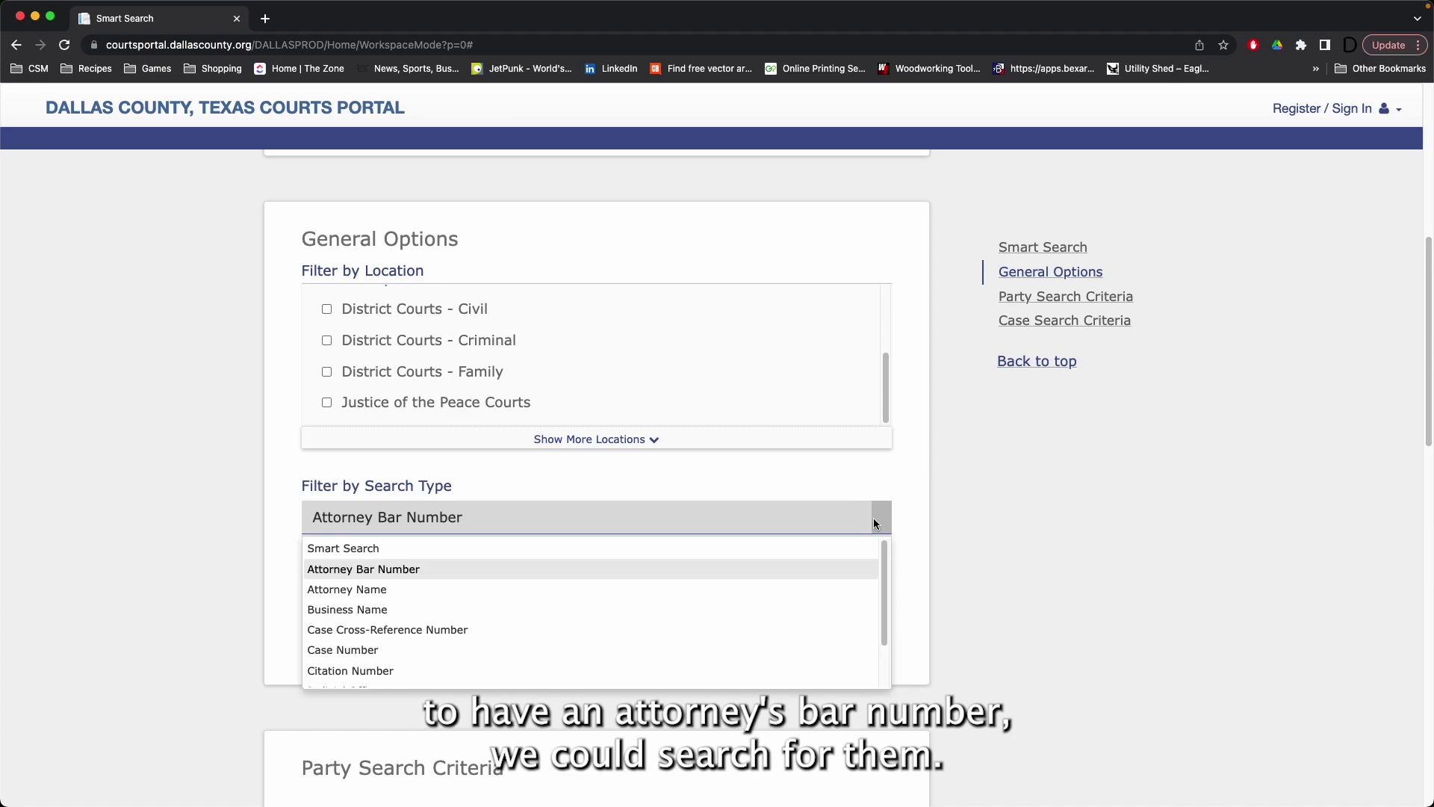
click(778, 611)
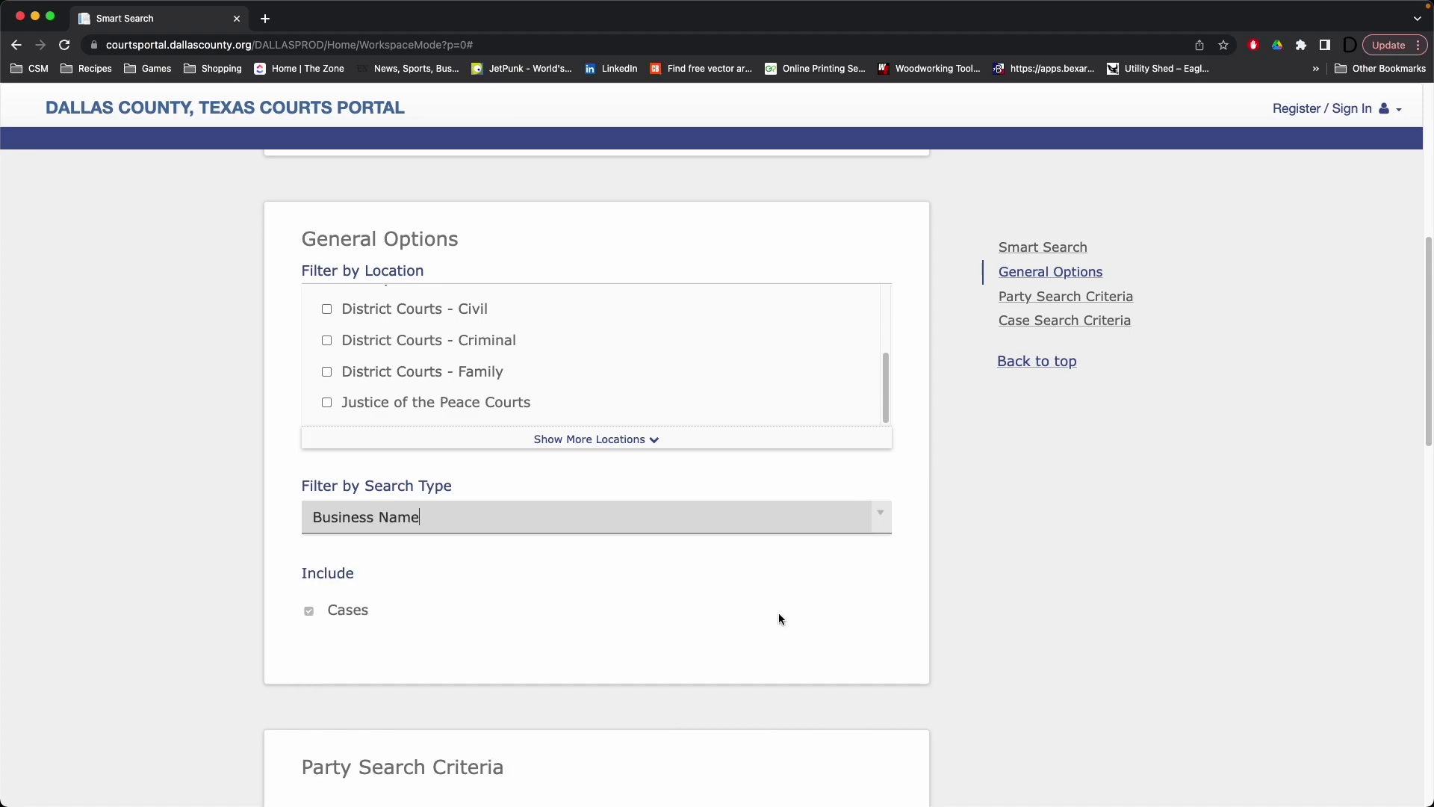
click(882, 517)
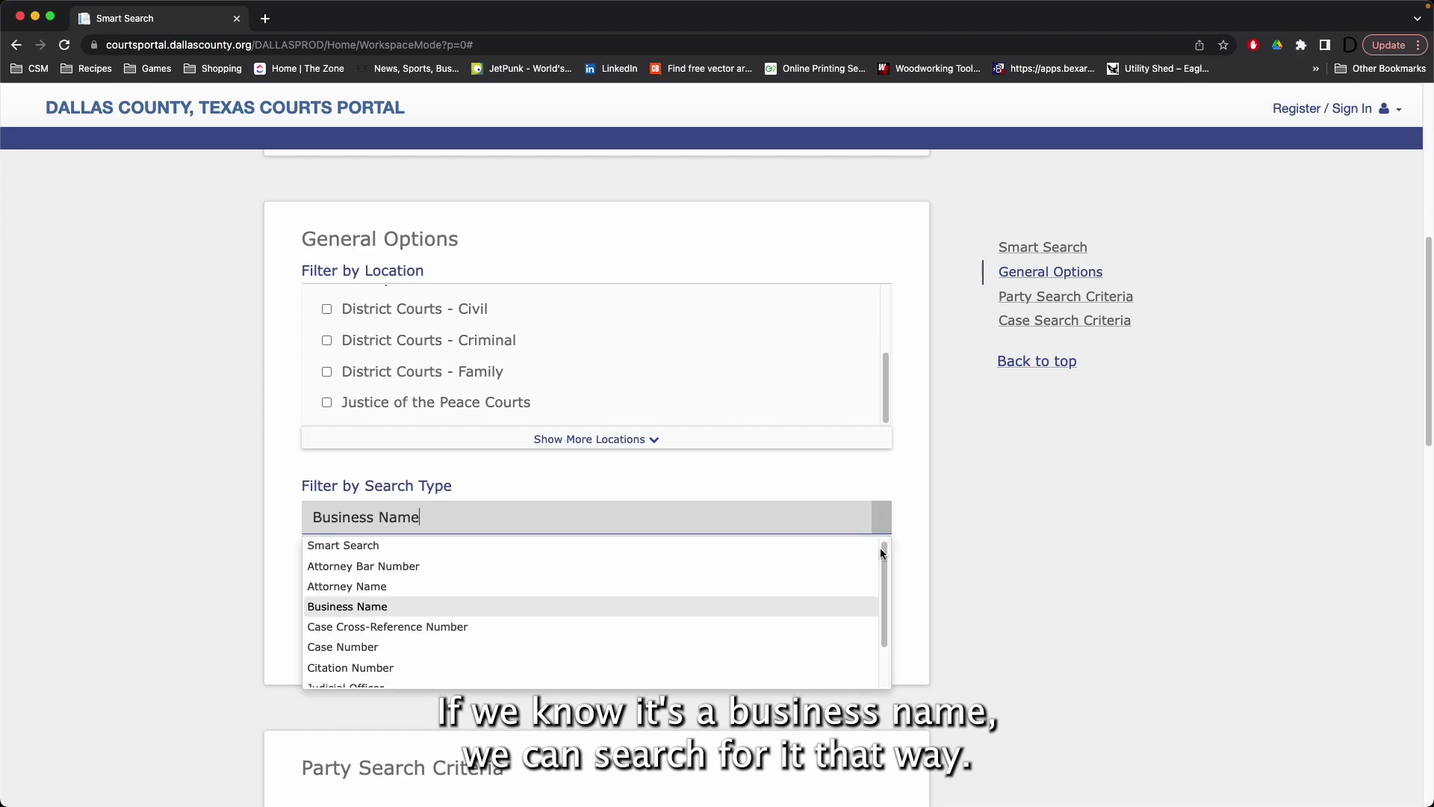
scroll(810, 601, down, 3)
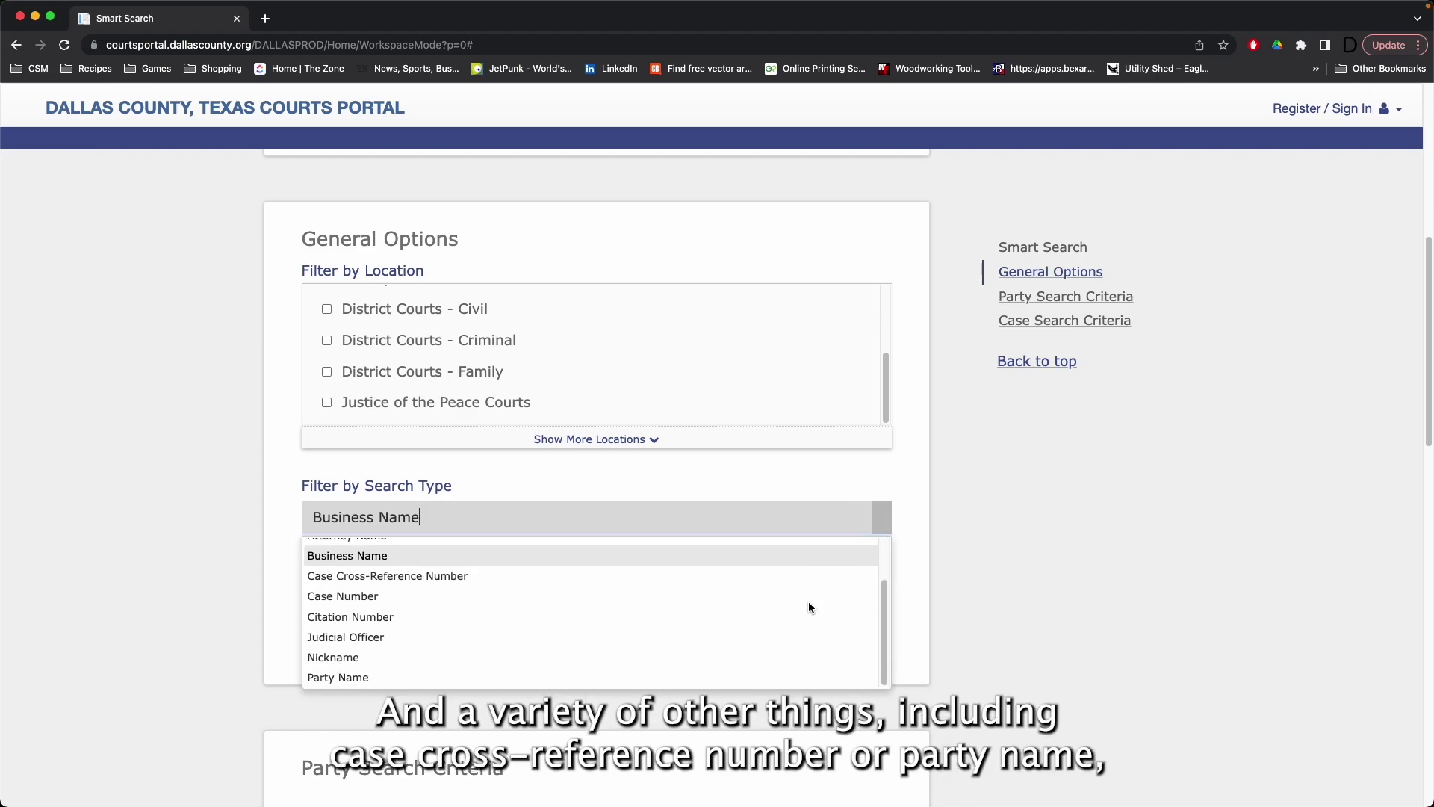
click(659, 675)
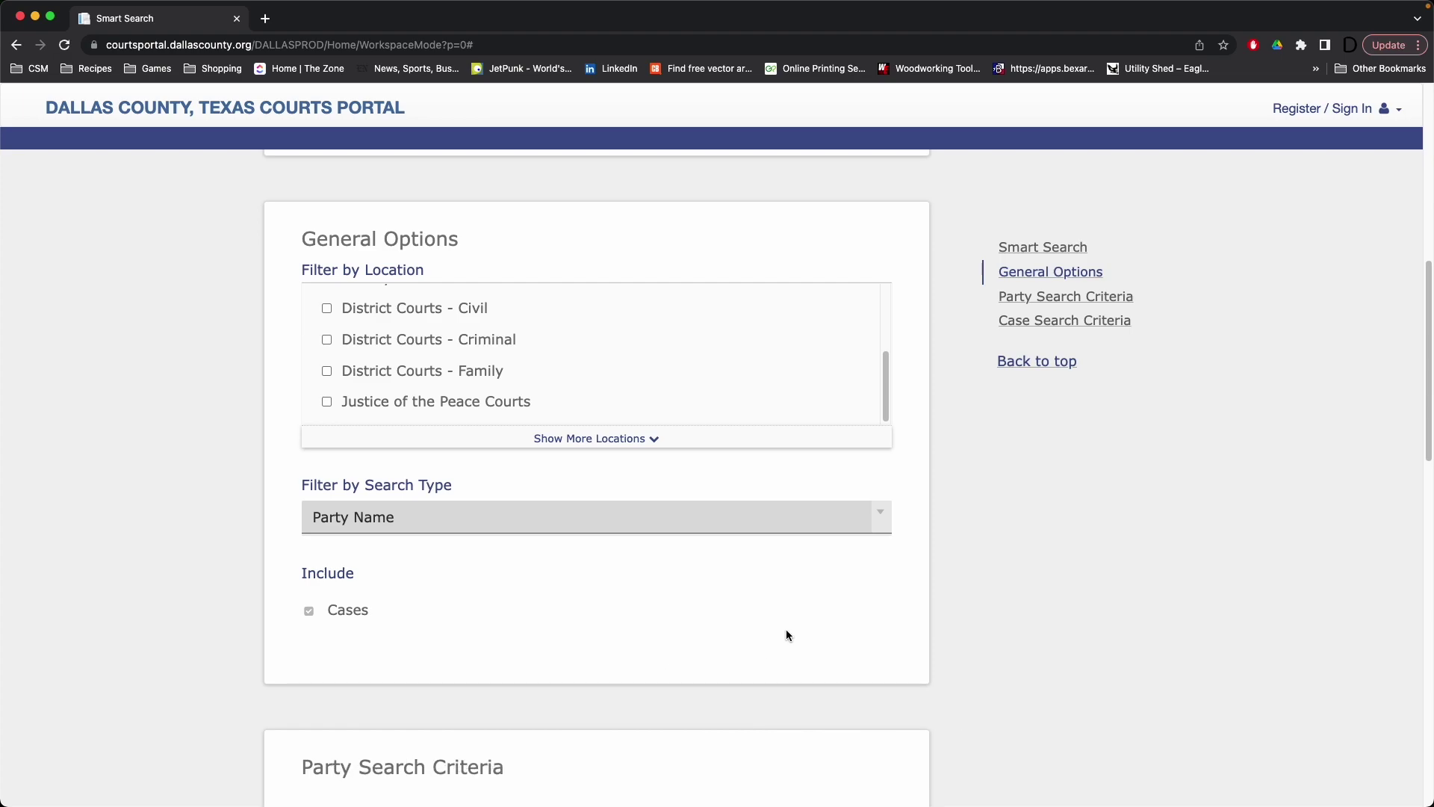
Step: Change Filter by Search Type from Party Name back to Smart Search
scroll(786, 629, up, 2)
scroll(928, 647, up, 4)
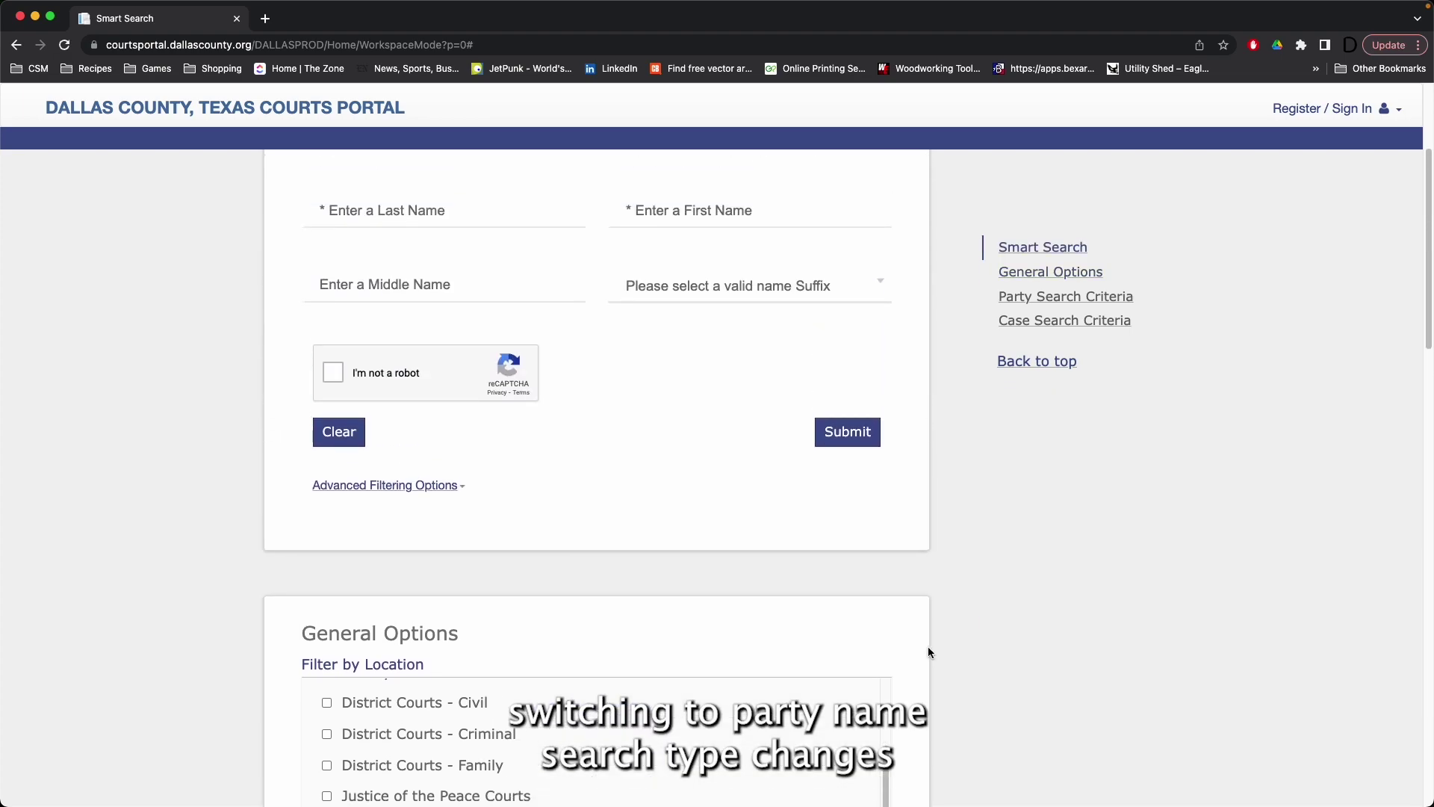
scroll(669, 570, down, 10)
scroll(669, 571, up, 5)
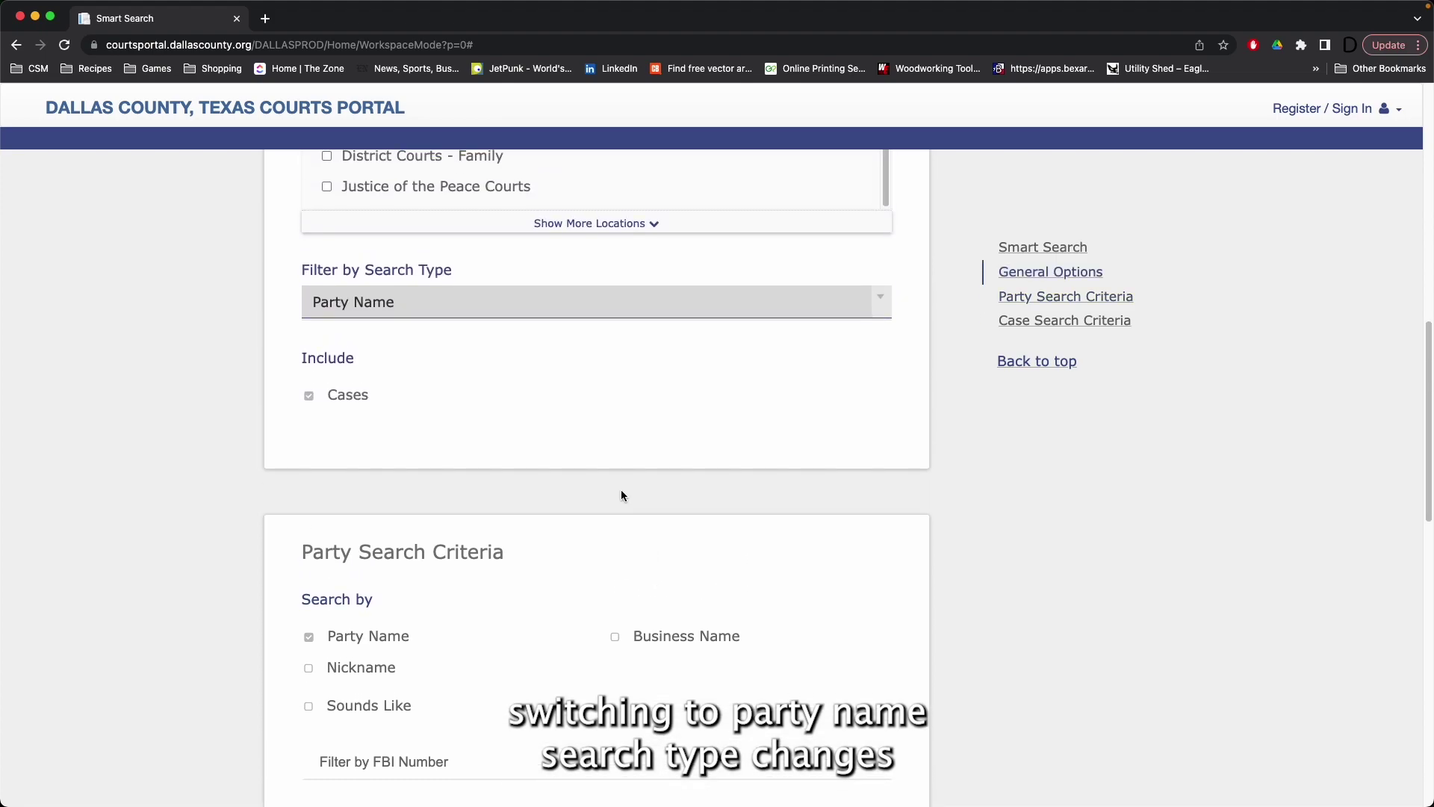
scroll(671, 393, up, 9)
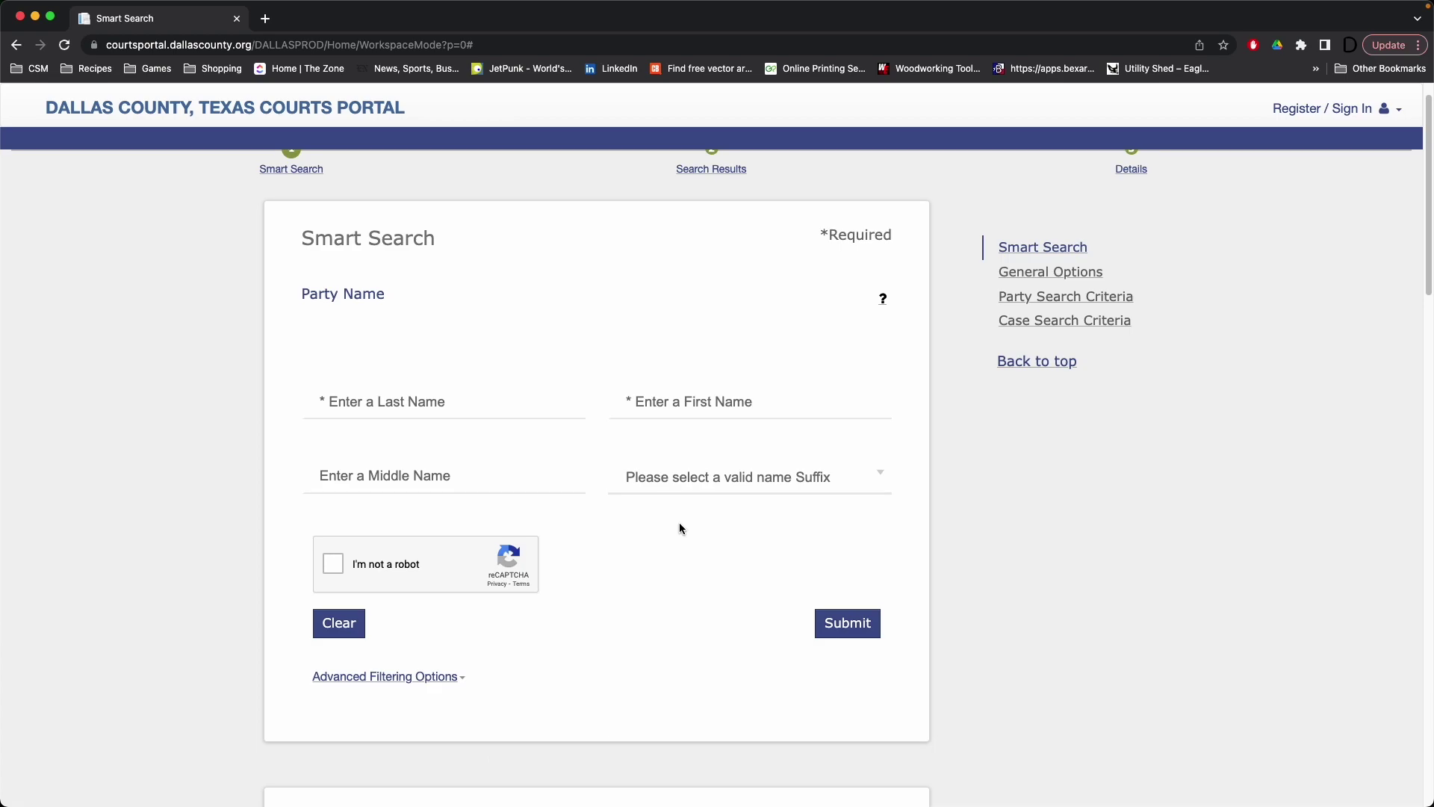
scroll(680, 528, down, 5)
scroll(680, 526, down, 10)
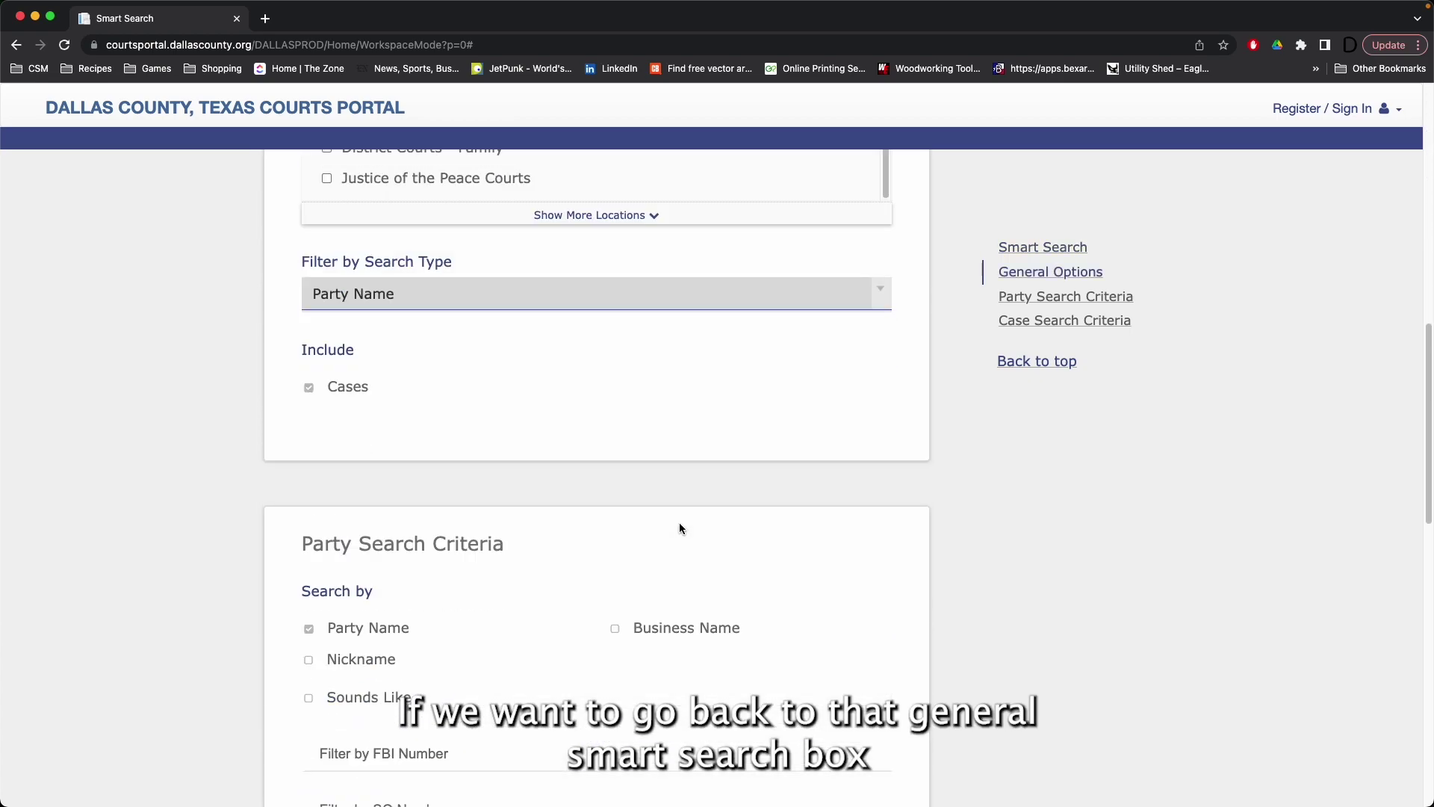
click(881, 292)
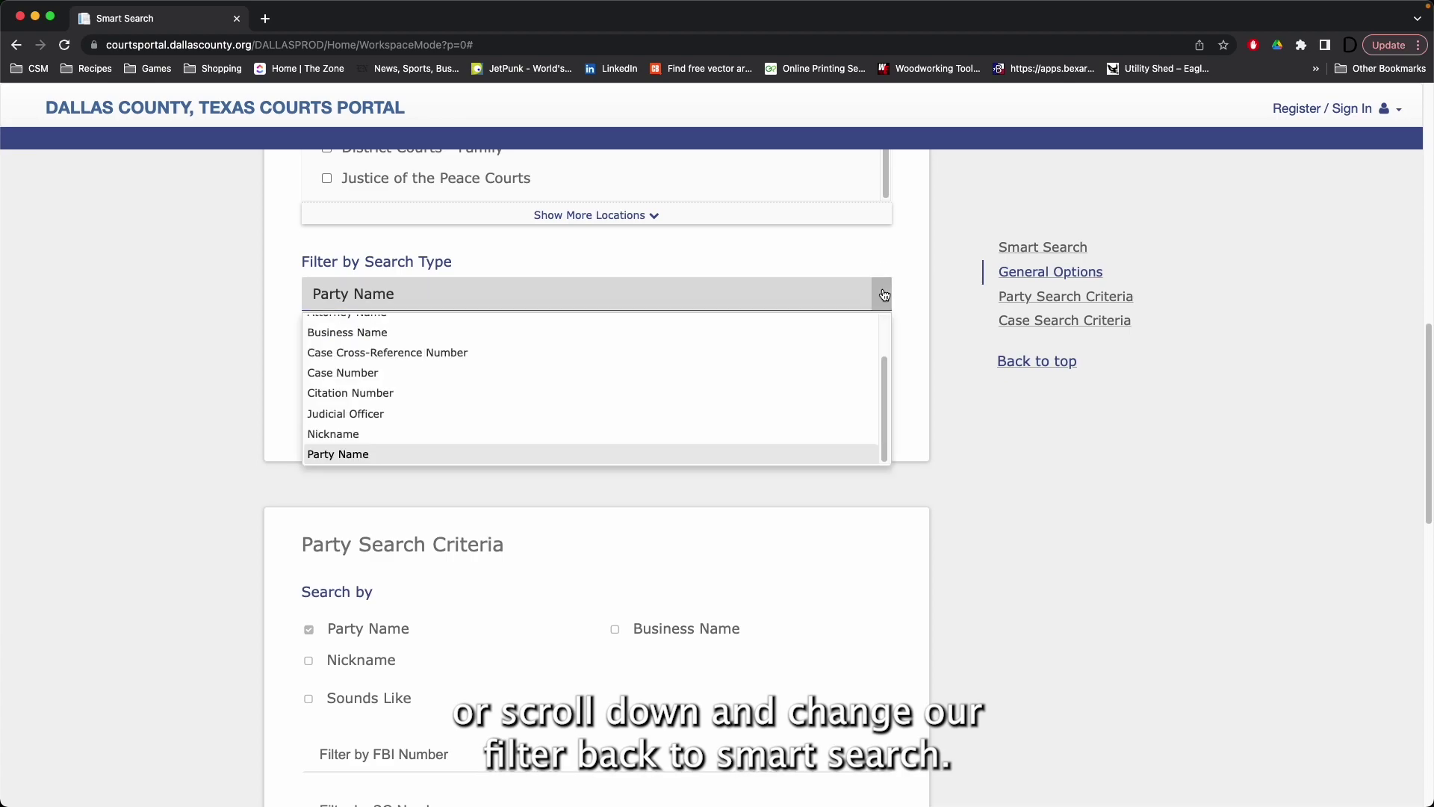
scroll(639, 389, up, 2)
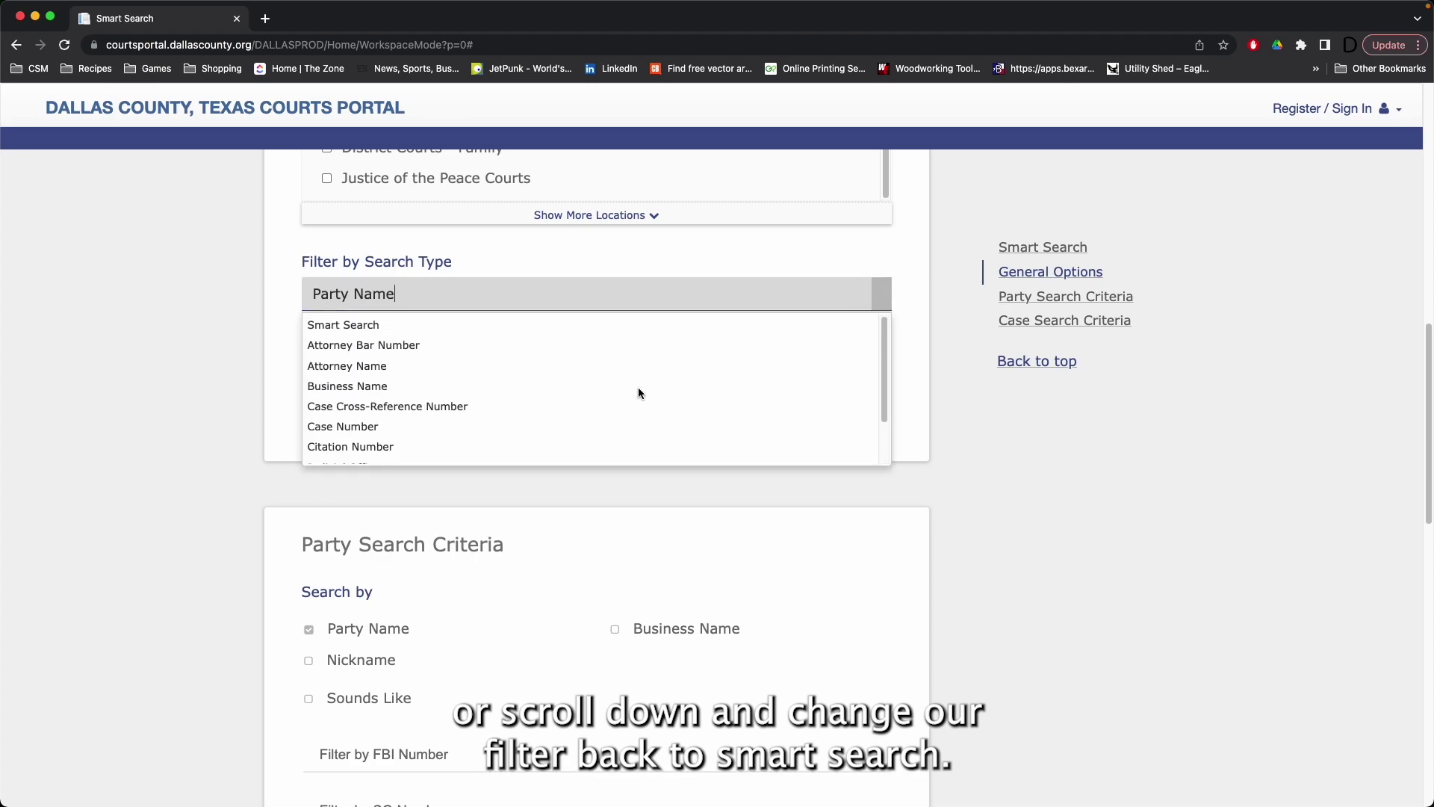
click(571, 328)
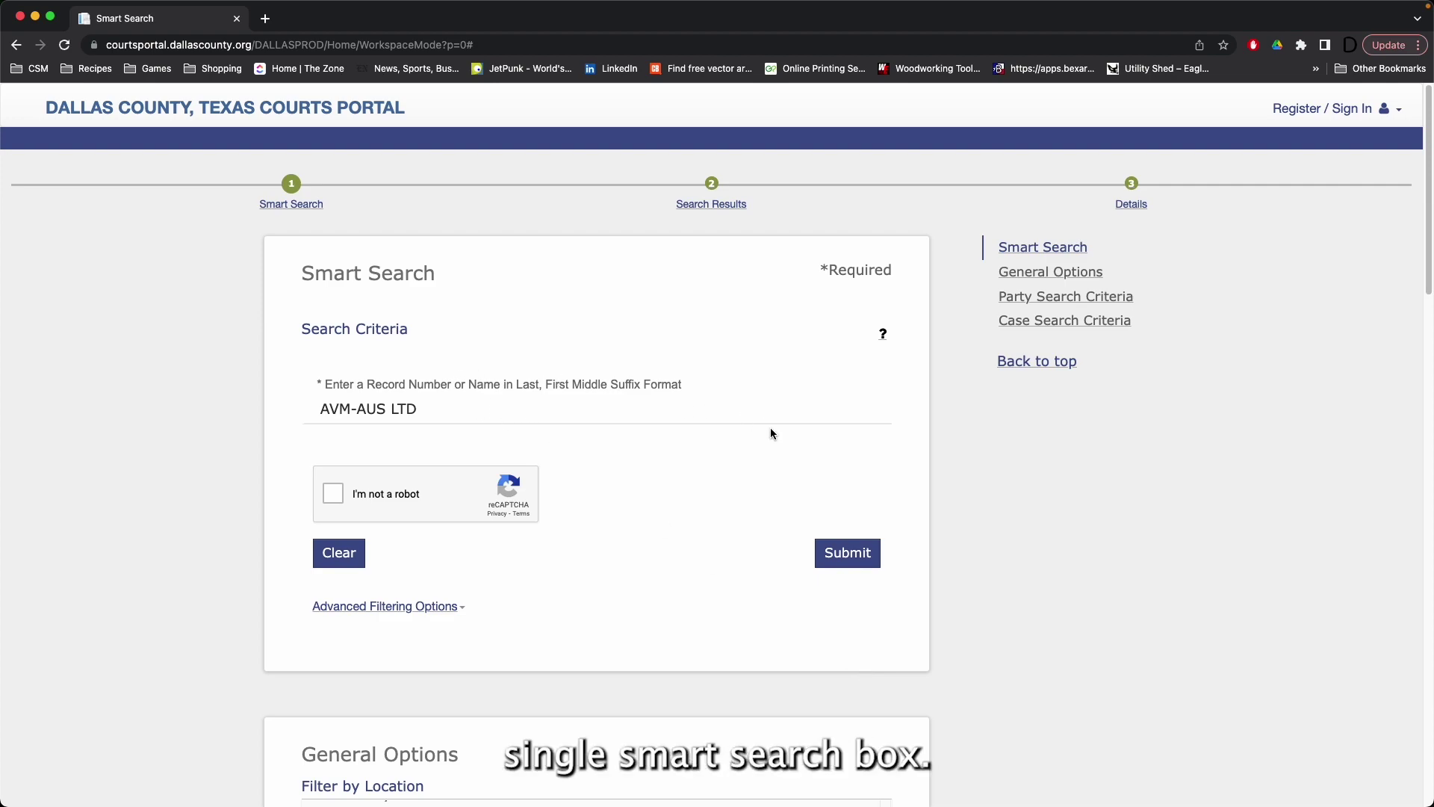
scroll(771, 434, down, 5)
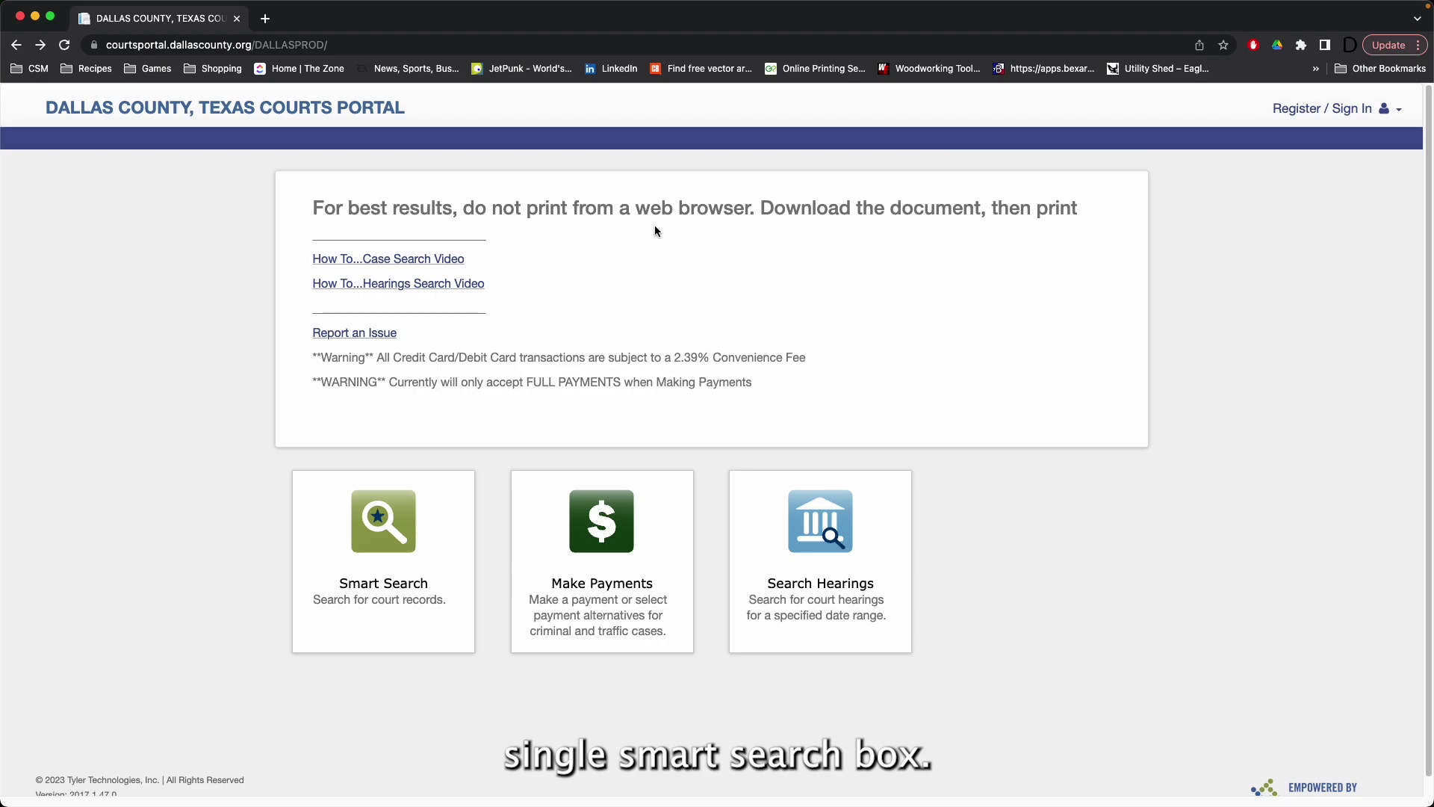
Step: Open Search Hearings and choose a Courtroom search for the 194th Judicial District Court
click(812, 532)
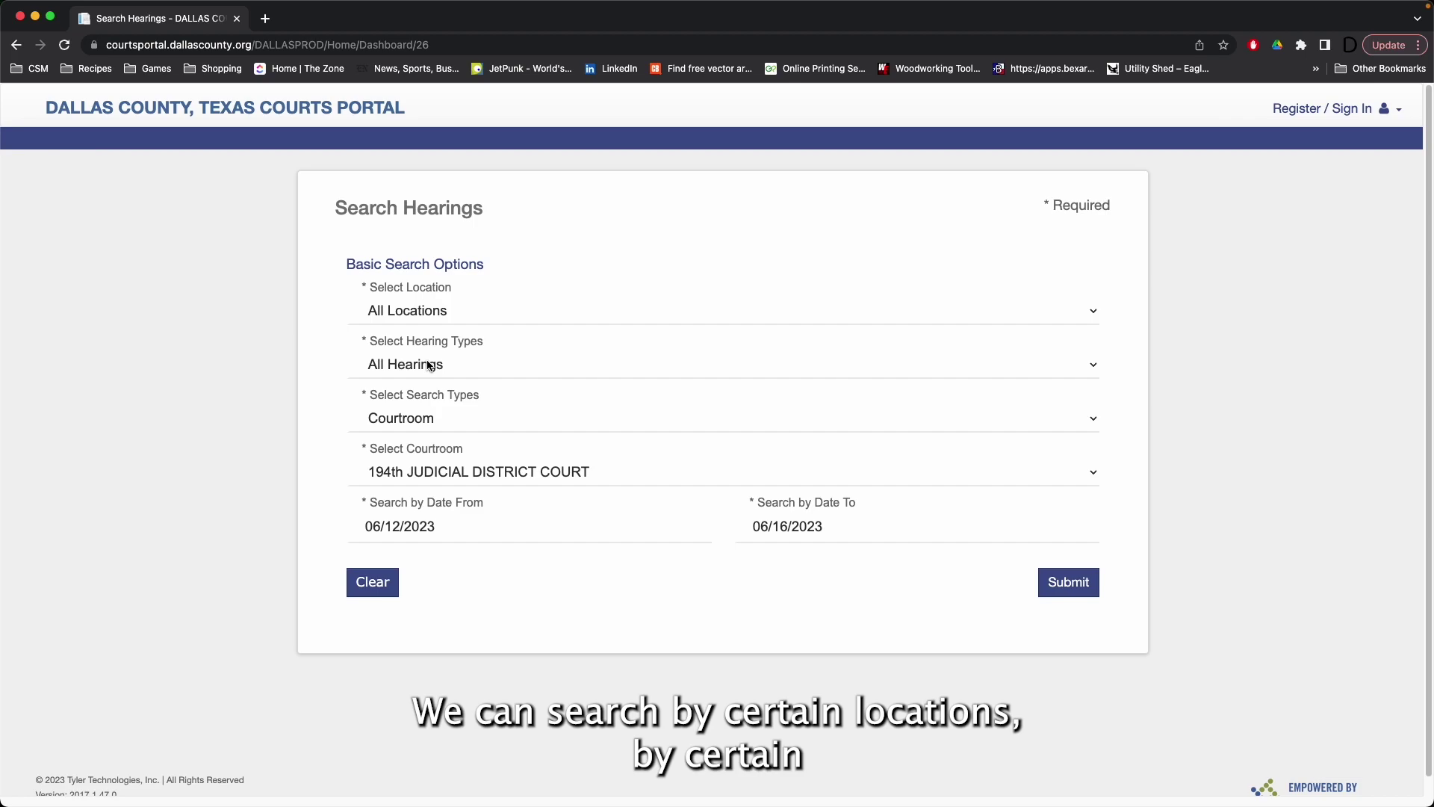
click(471, 424)
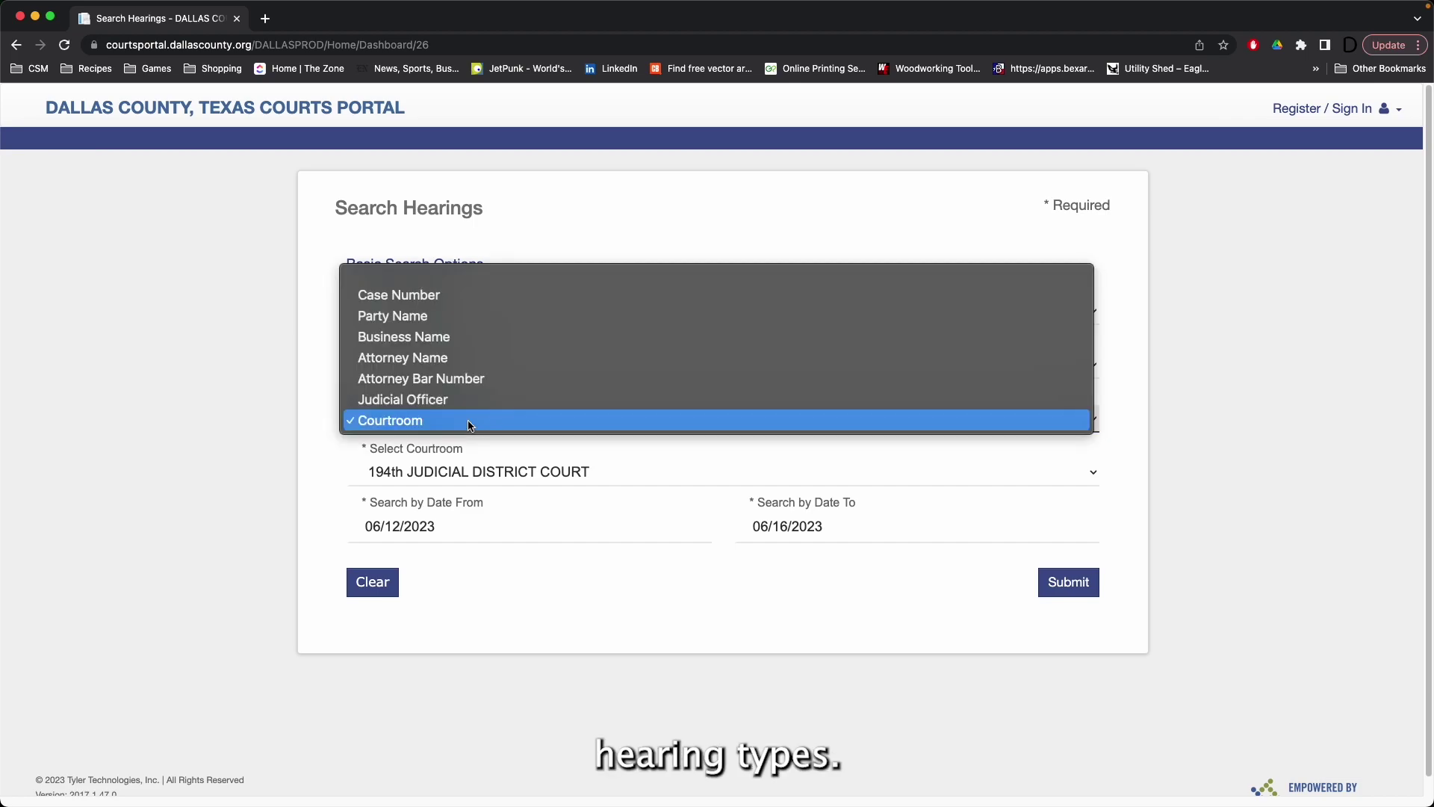
click(468, 422)
click(467, 413)
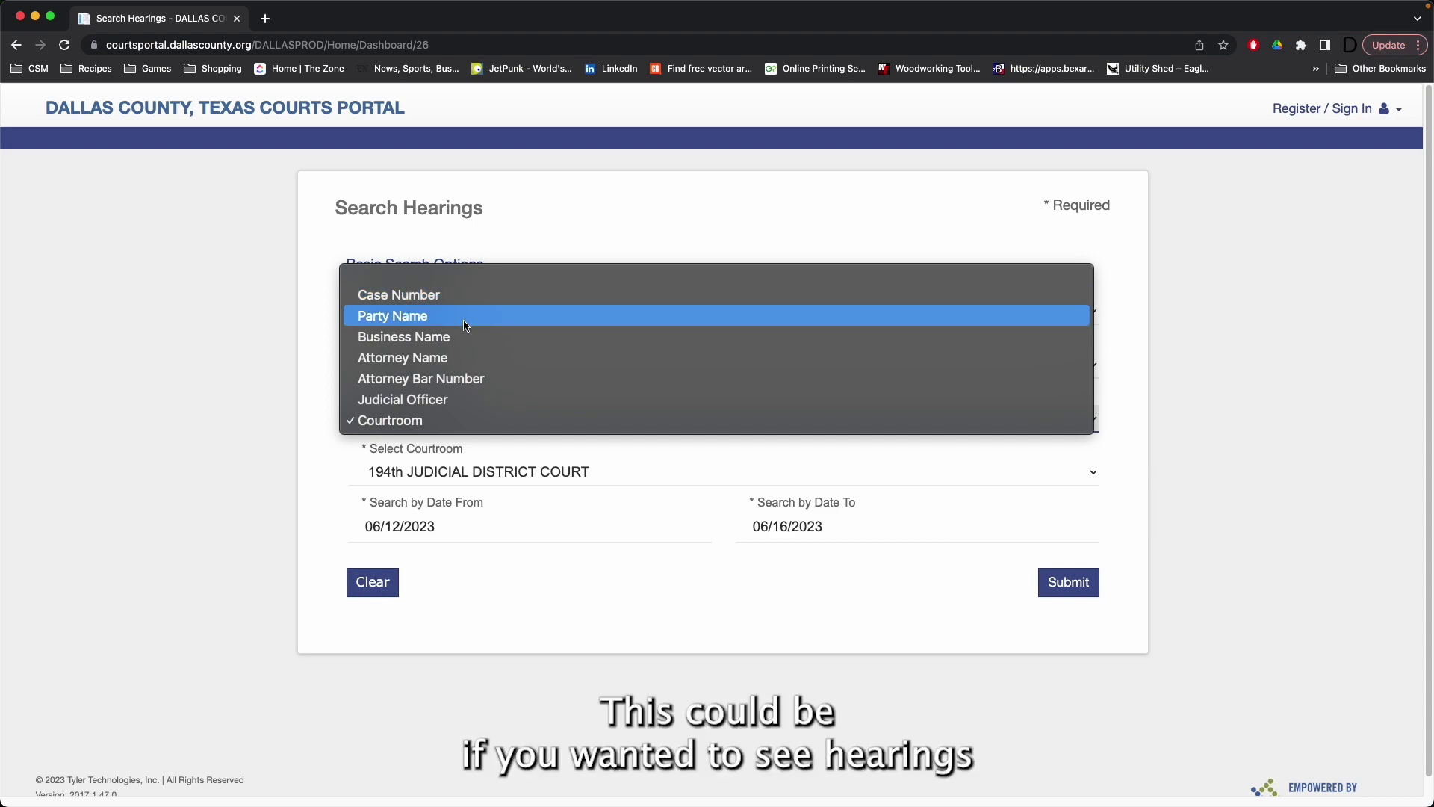
click(467, 420)
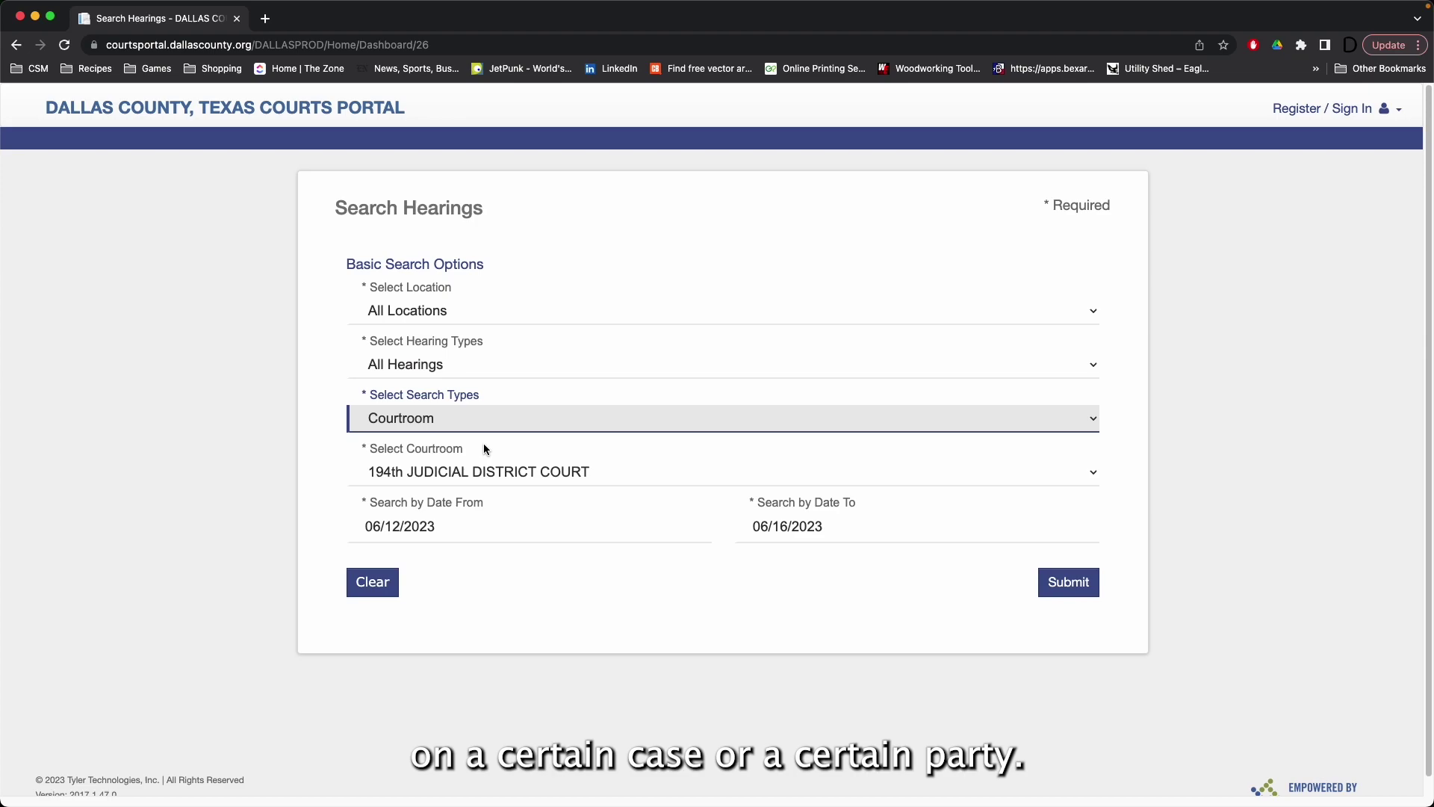
click(499, 478)
click(502, 476)
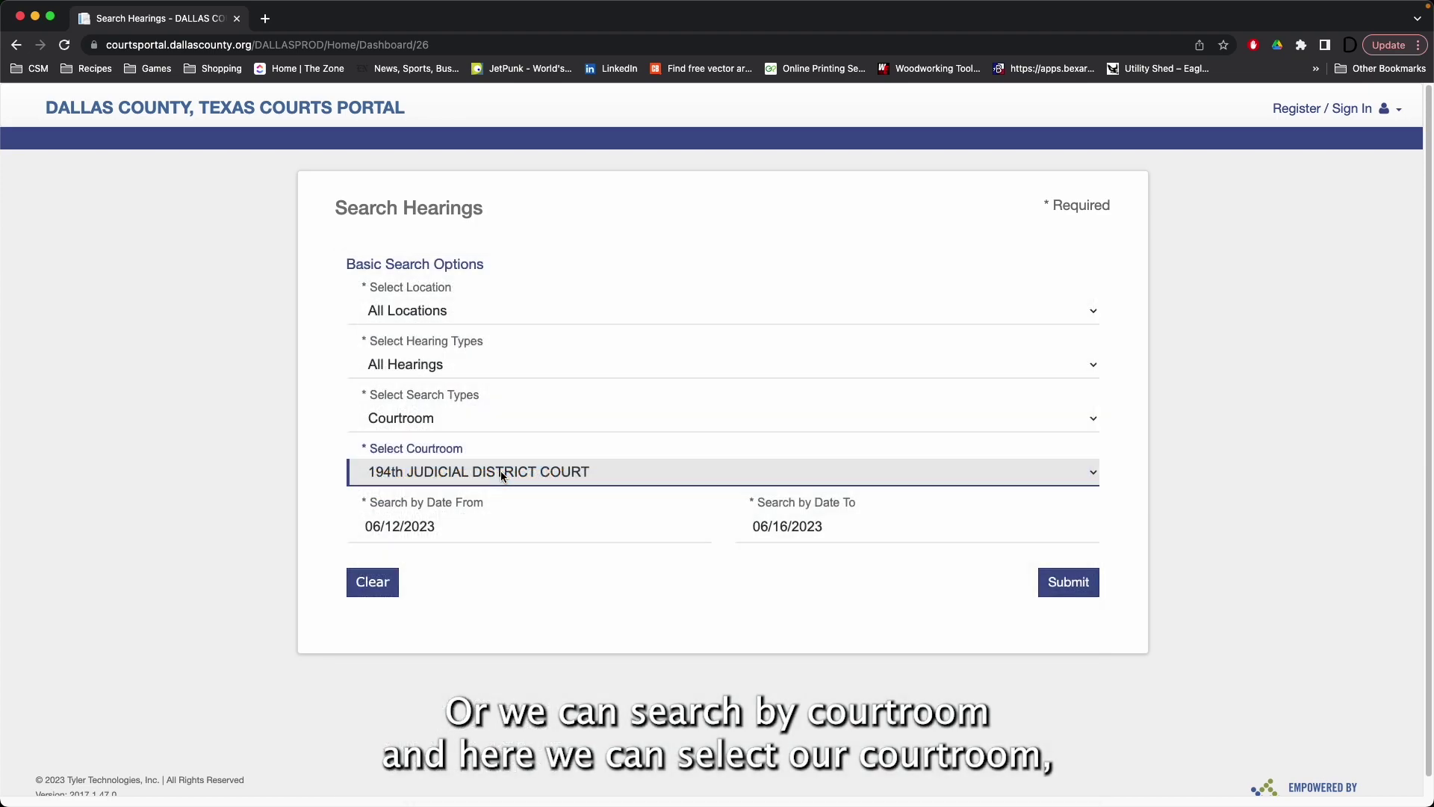
Step: Set the hearing date range from 06/12/2023 to 06/16/2023
click(496, 526)
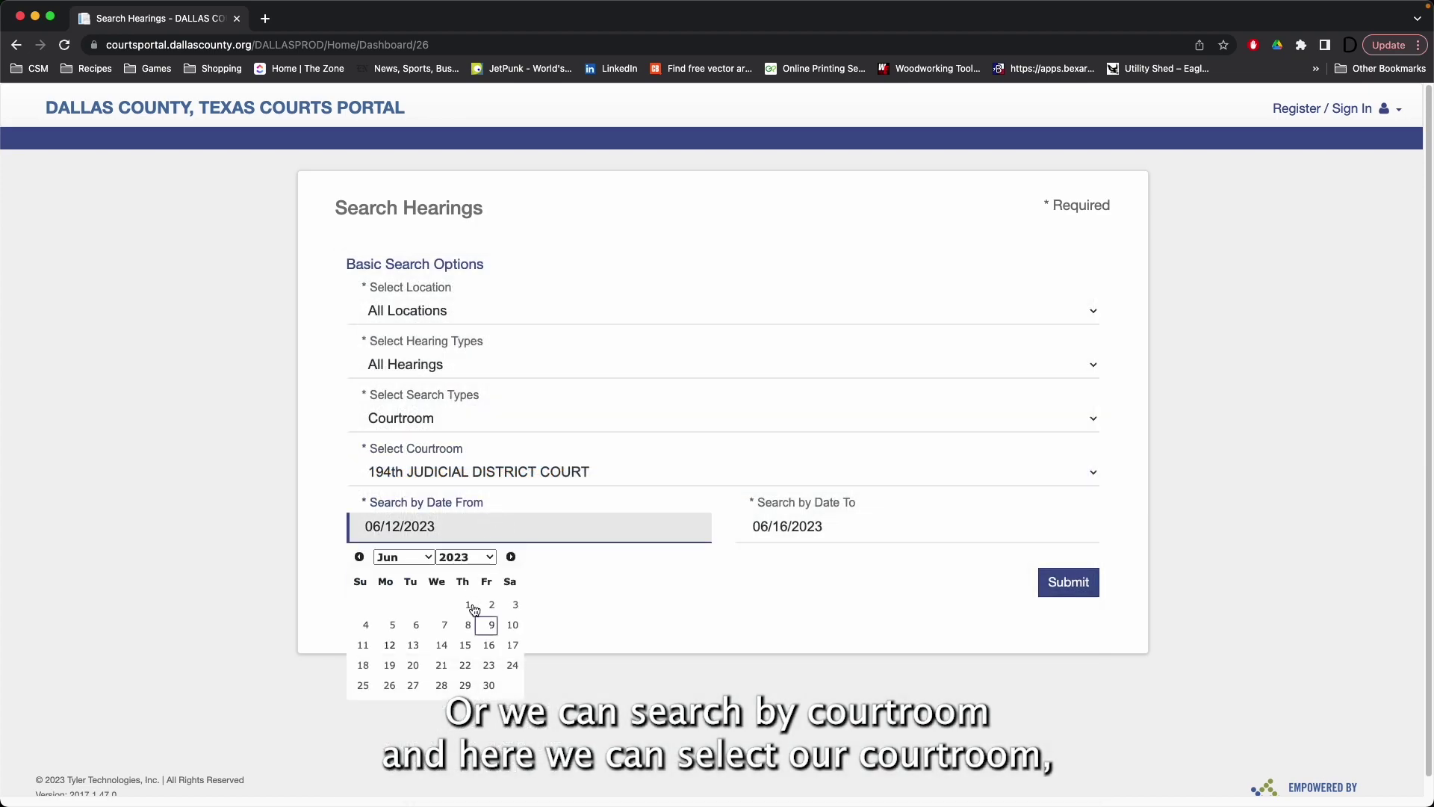
click(389, 653)
click(866, 540)
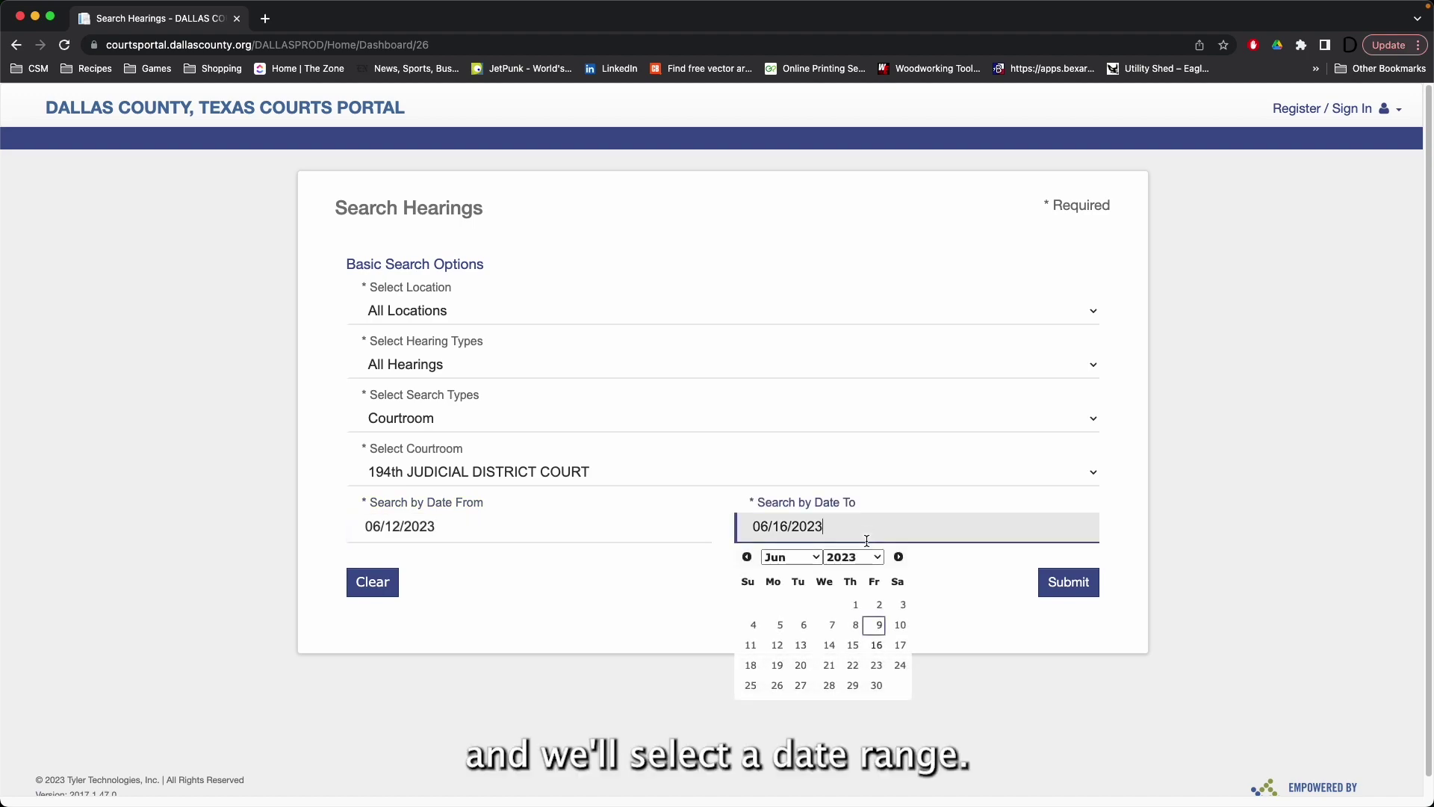
click(876, 644)
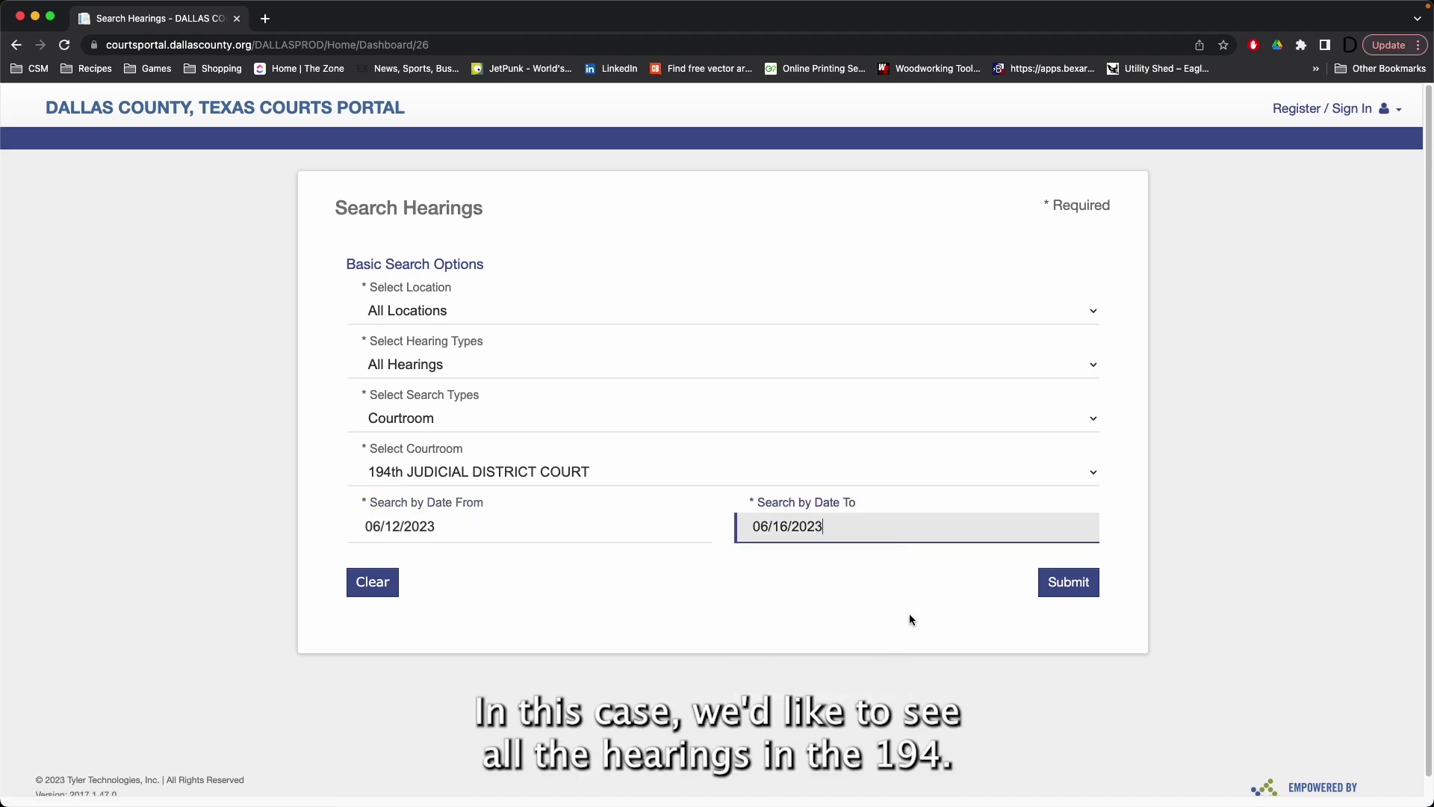
click(1067, 583)
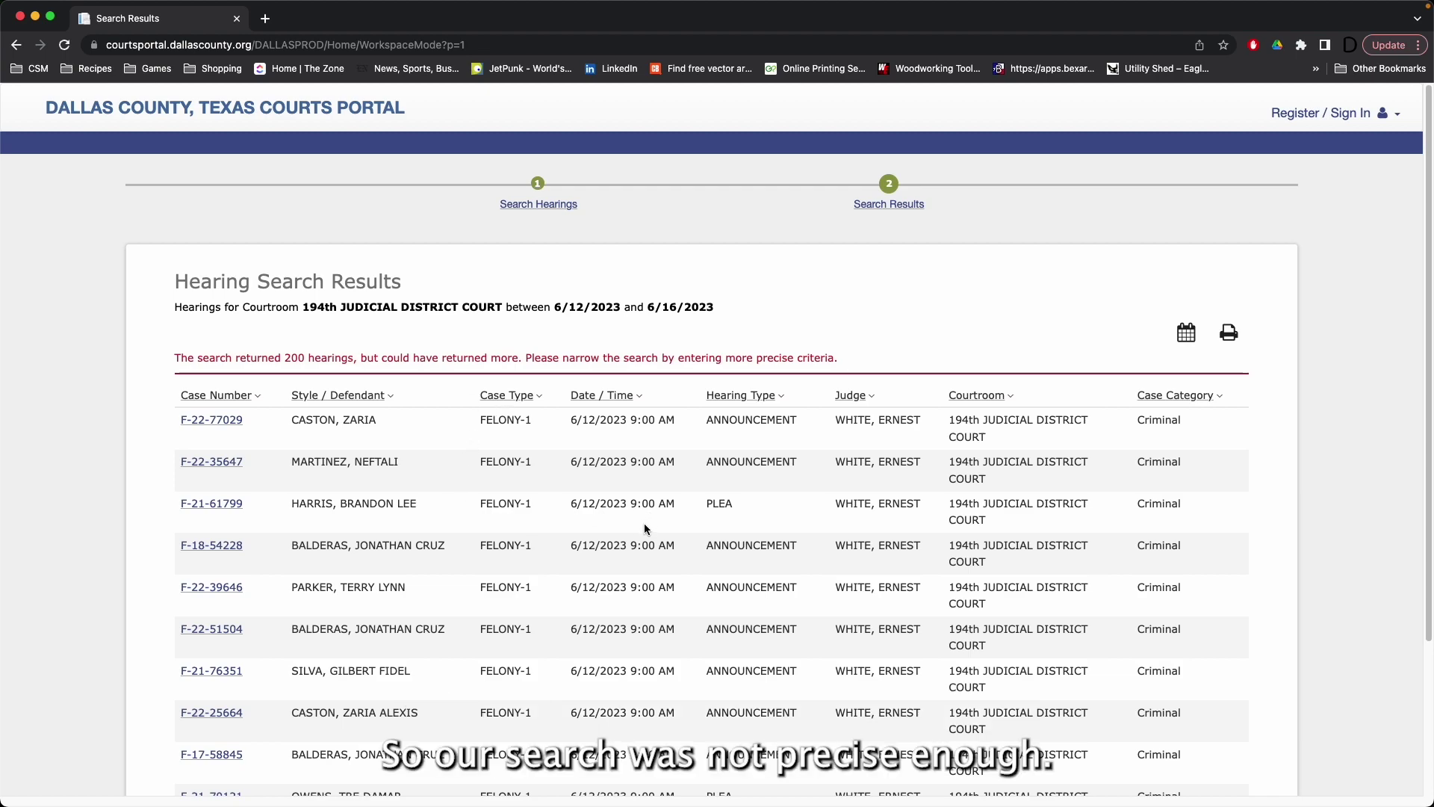
scroll(647, 526, down, 5)
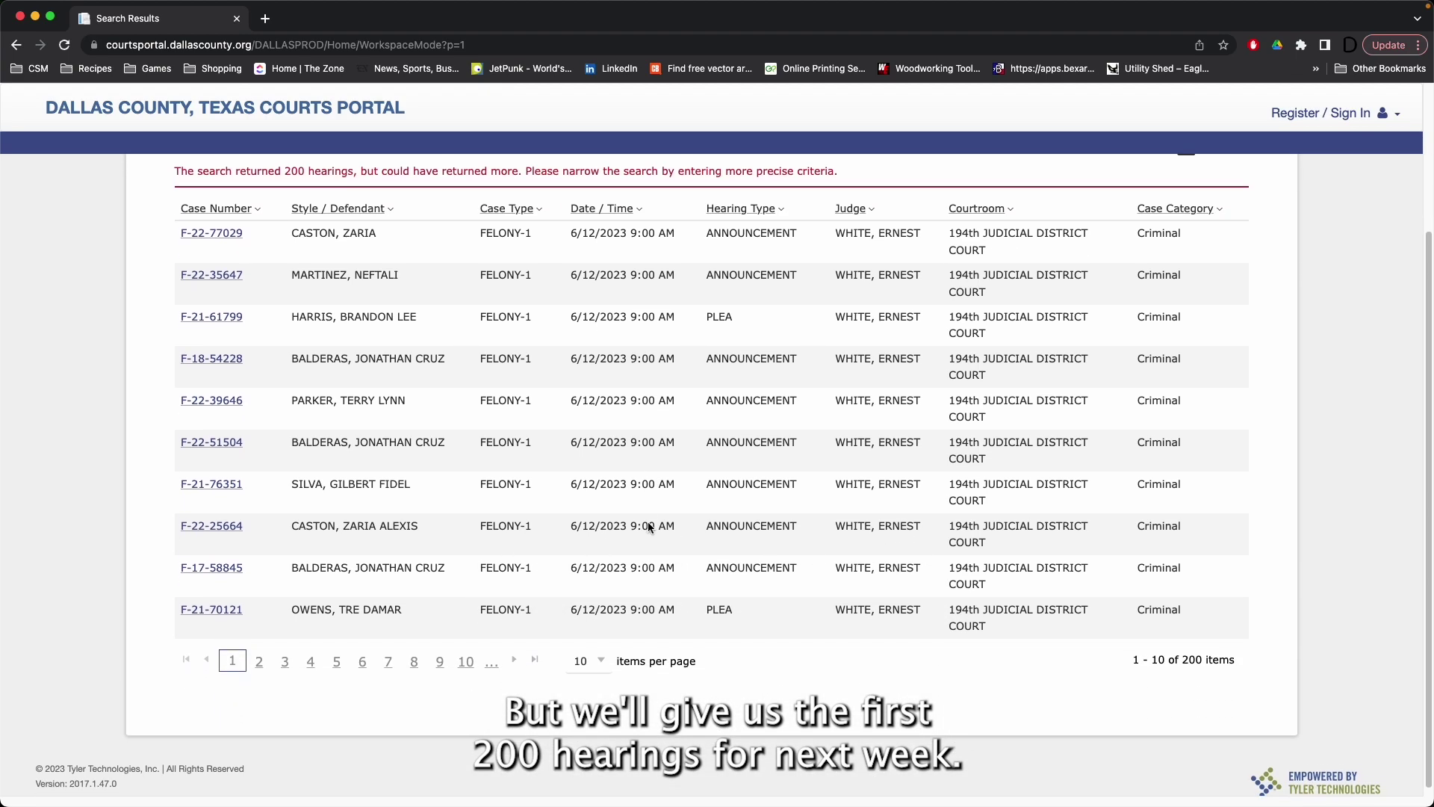
click(439, 679)
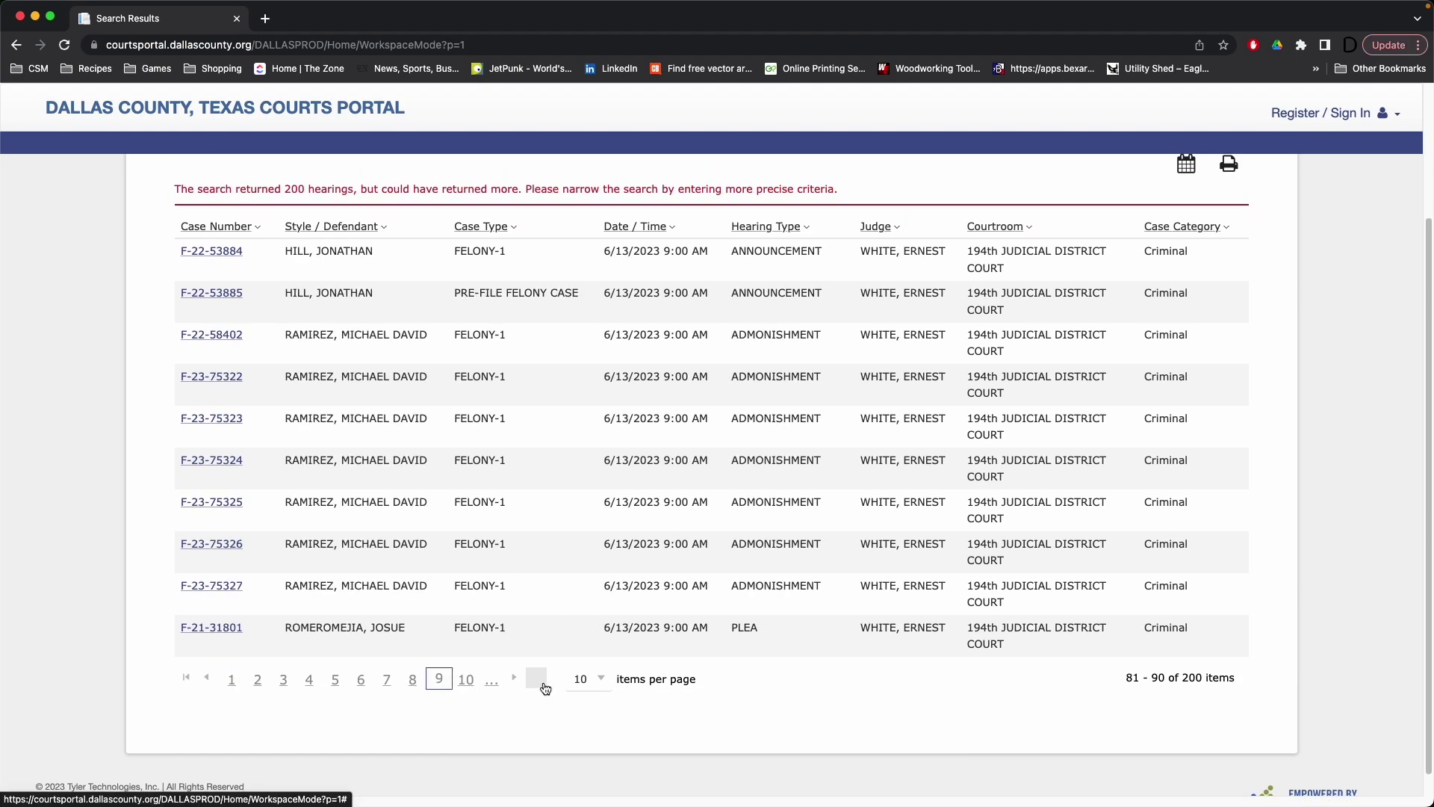
click(217, 543)
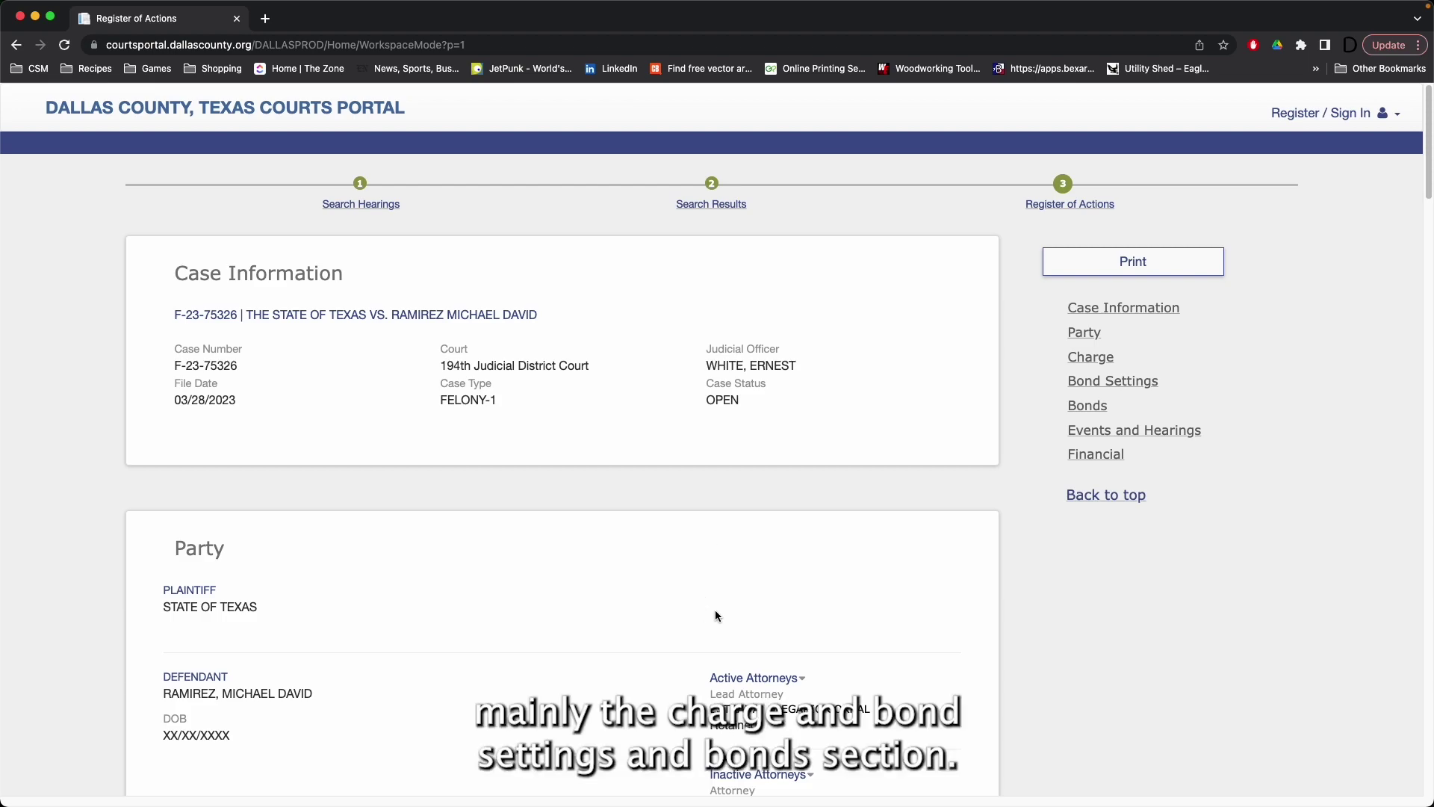
Step: Jump to the charge information and expand the Felony Appearance-Surety bond details
click(1091, 357)
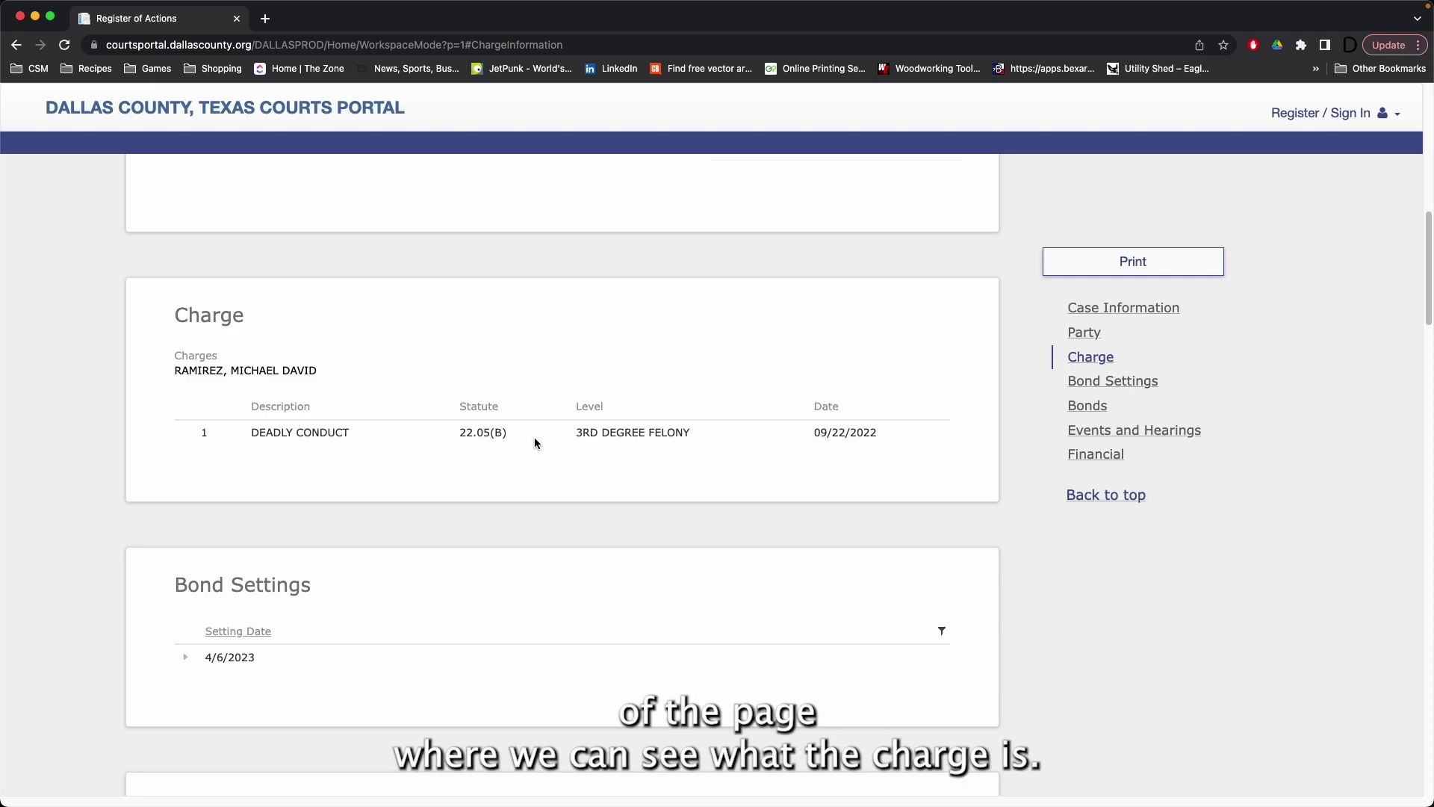
scroll(499, 493, down, 3)
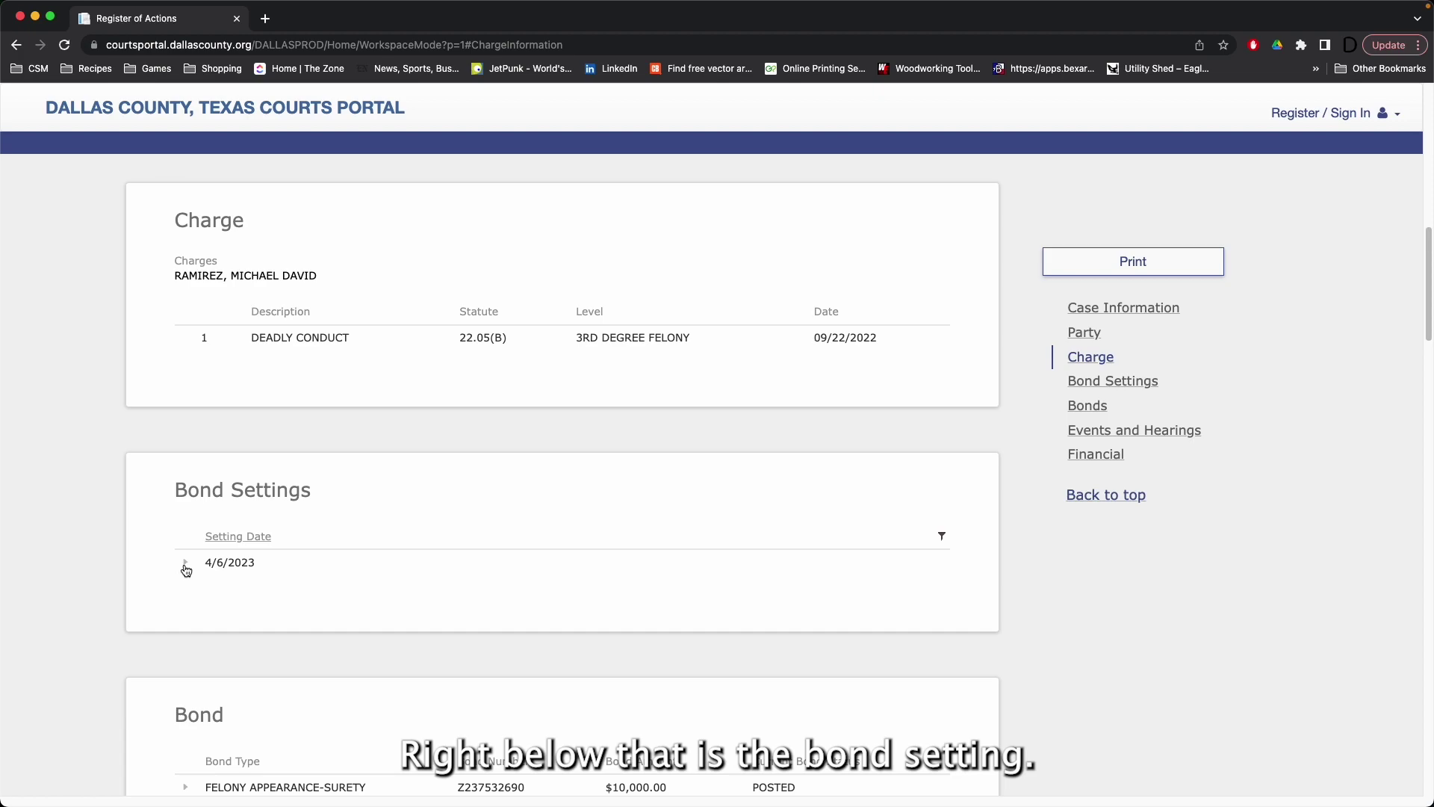
click(186, 564)
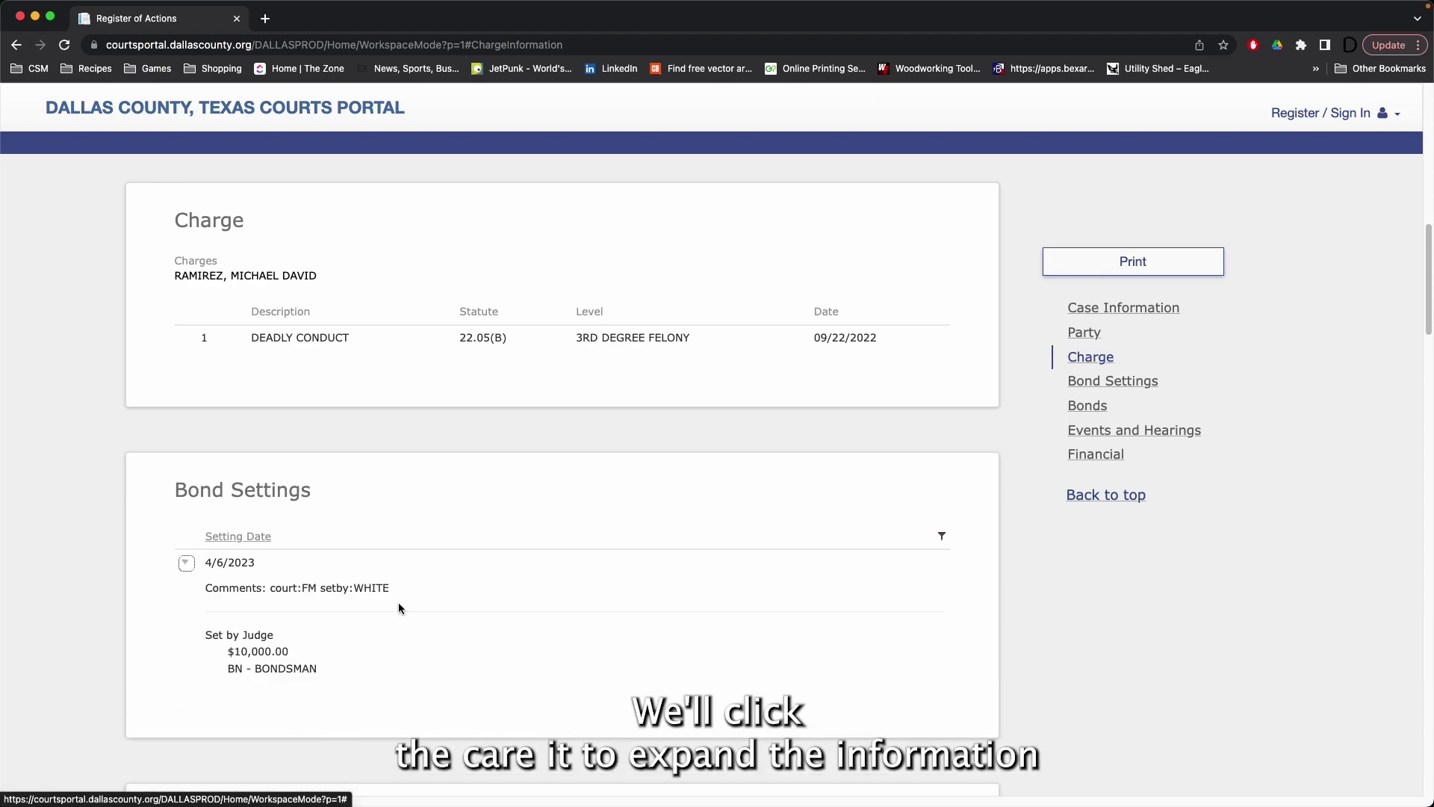
scroll(398, 607, down, 1)
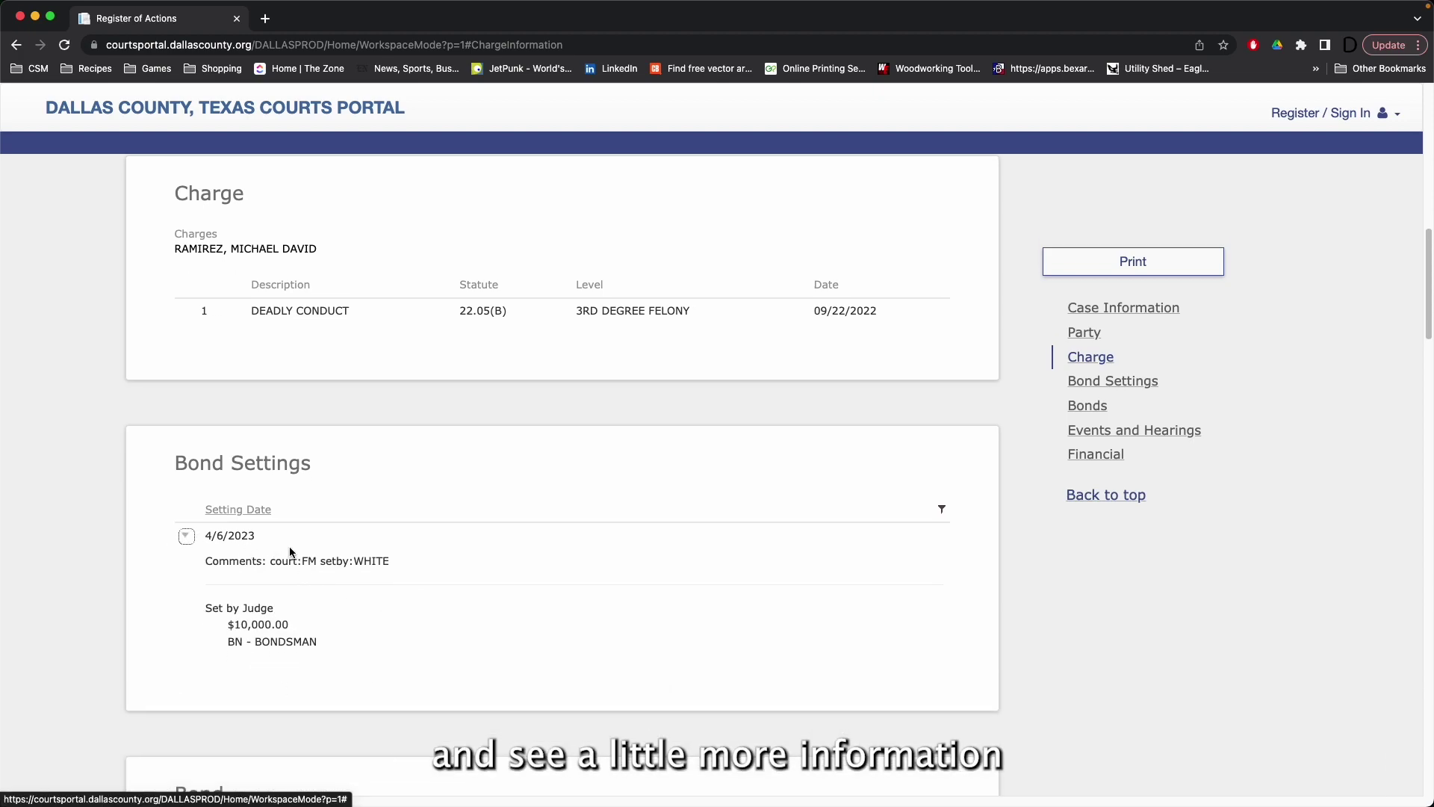
scroll(437, 625, down, 7)
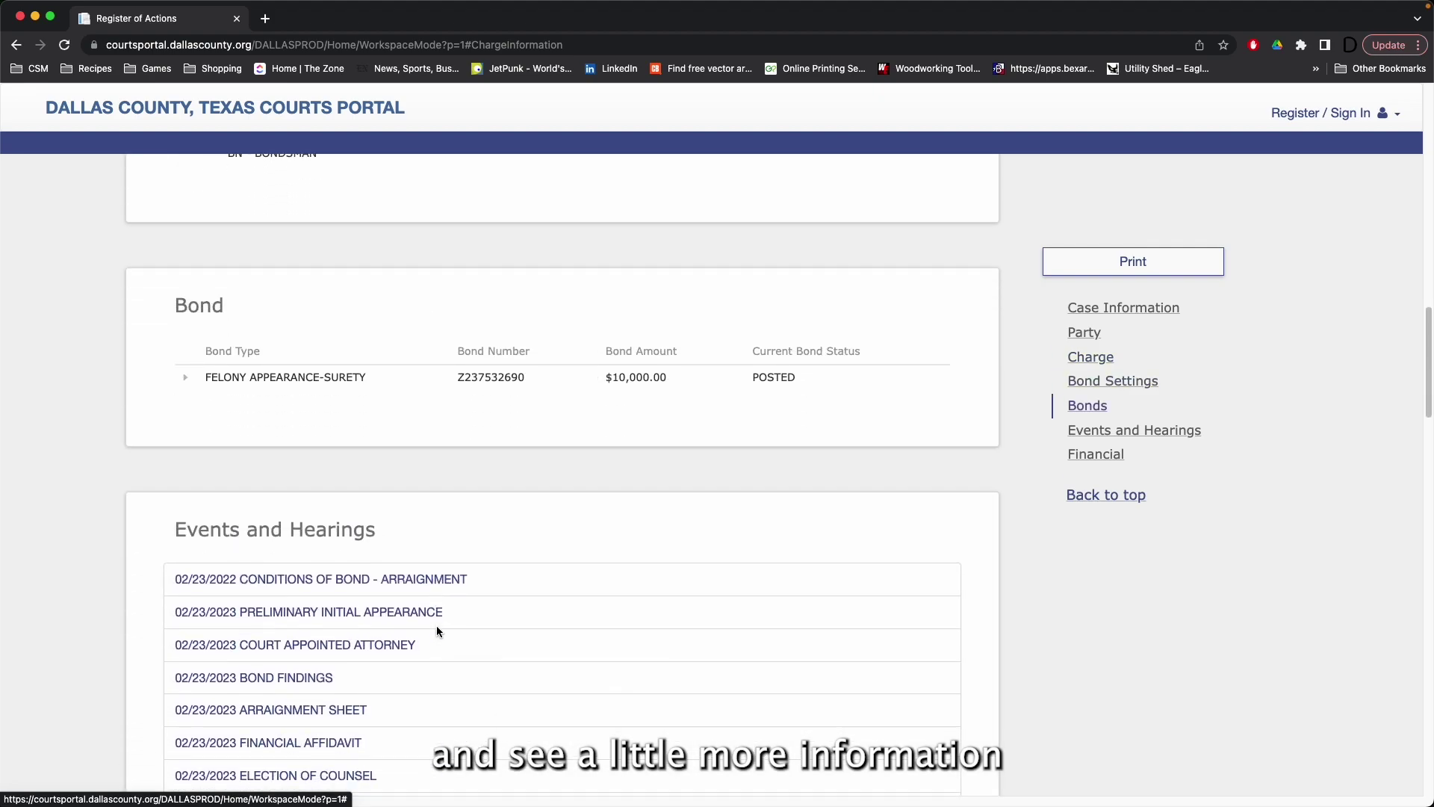
click(185, 377)
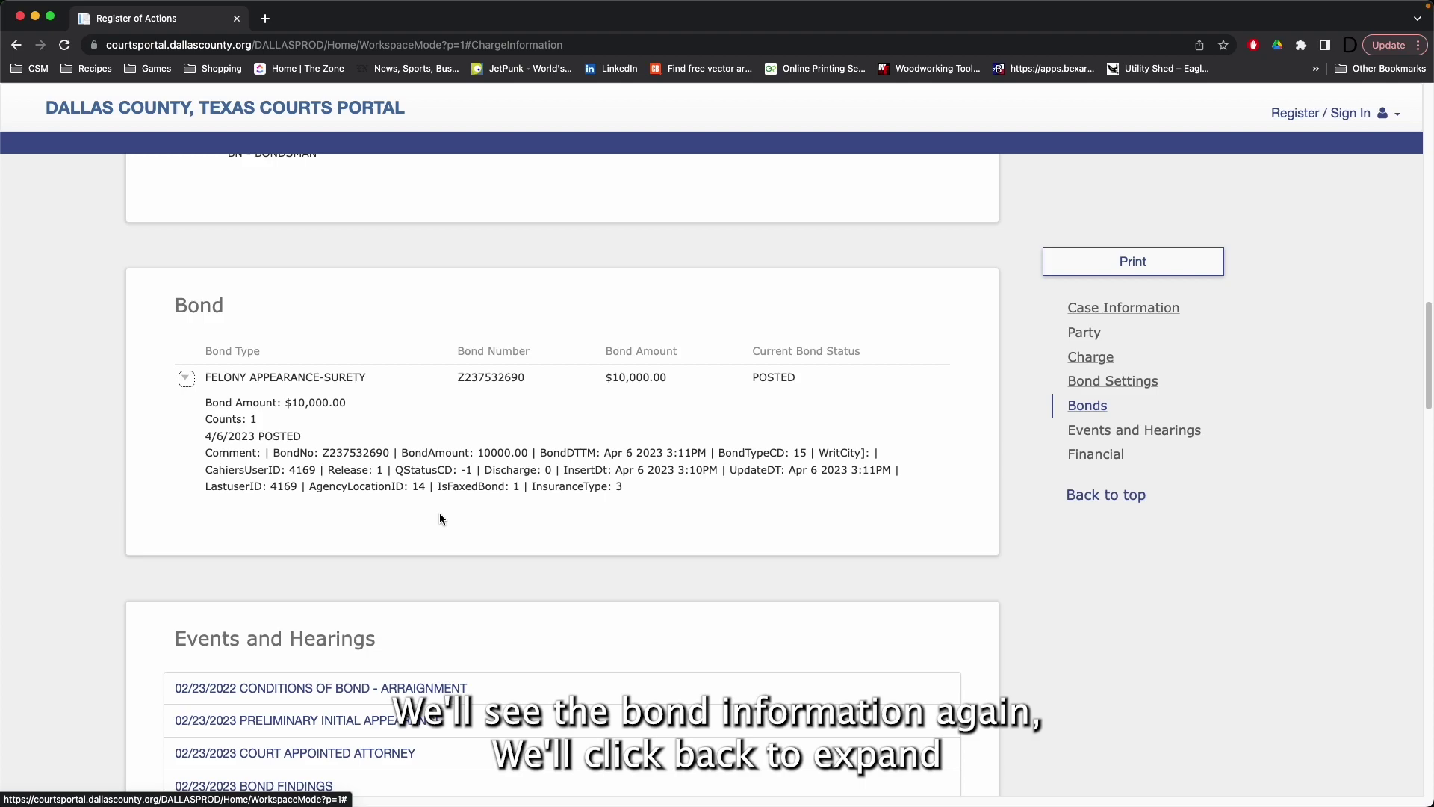
click(185, 379)
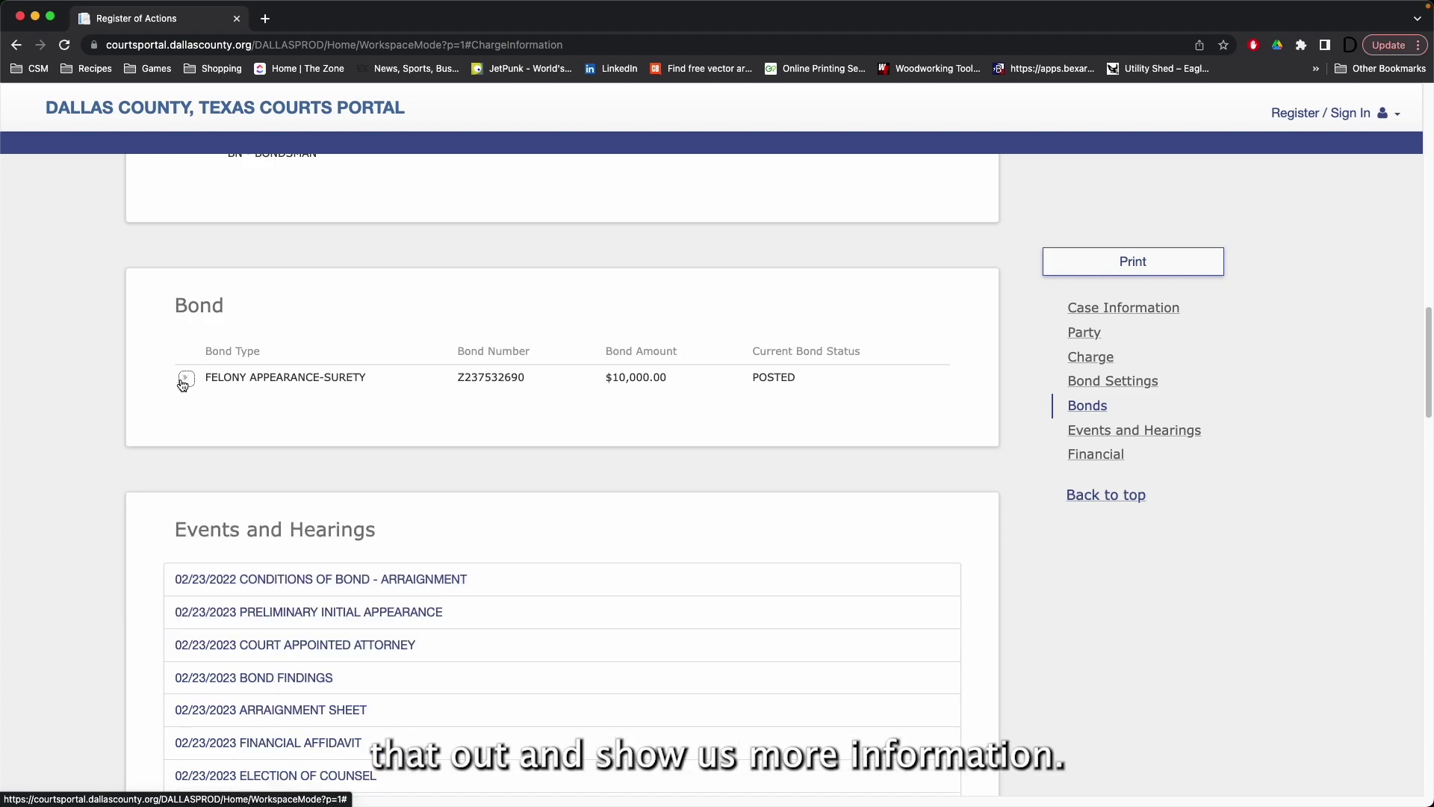
click(185, 379)
click(185, 381)
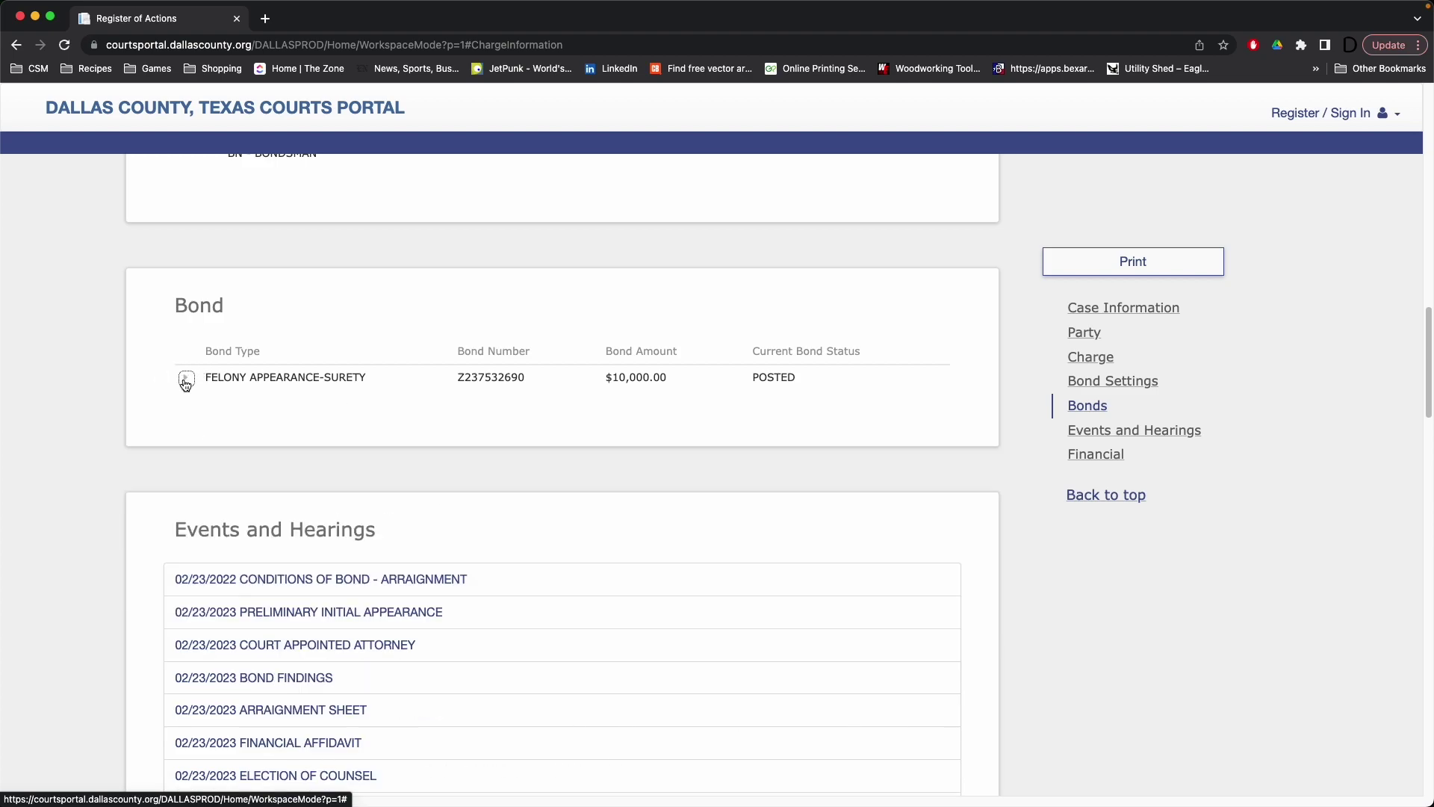
click(186, 380)
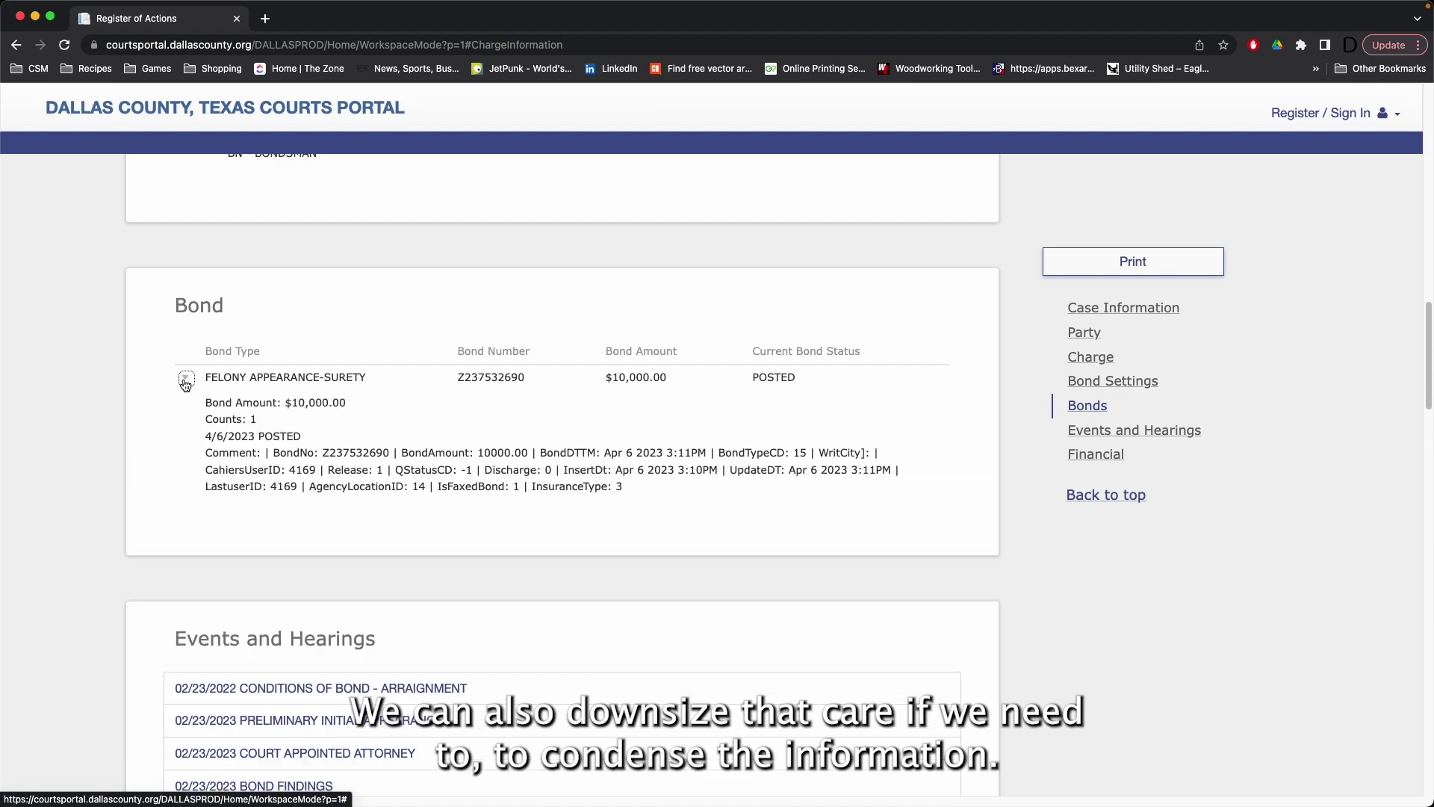
Step: Scroll through the Events and Hearings and Financial sections, then back to the top
scroll(502, 484, down, 5)
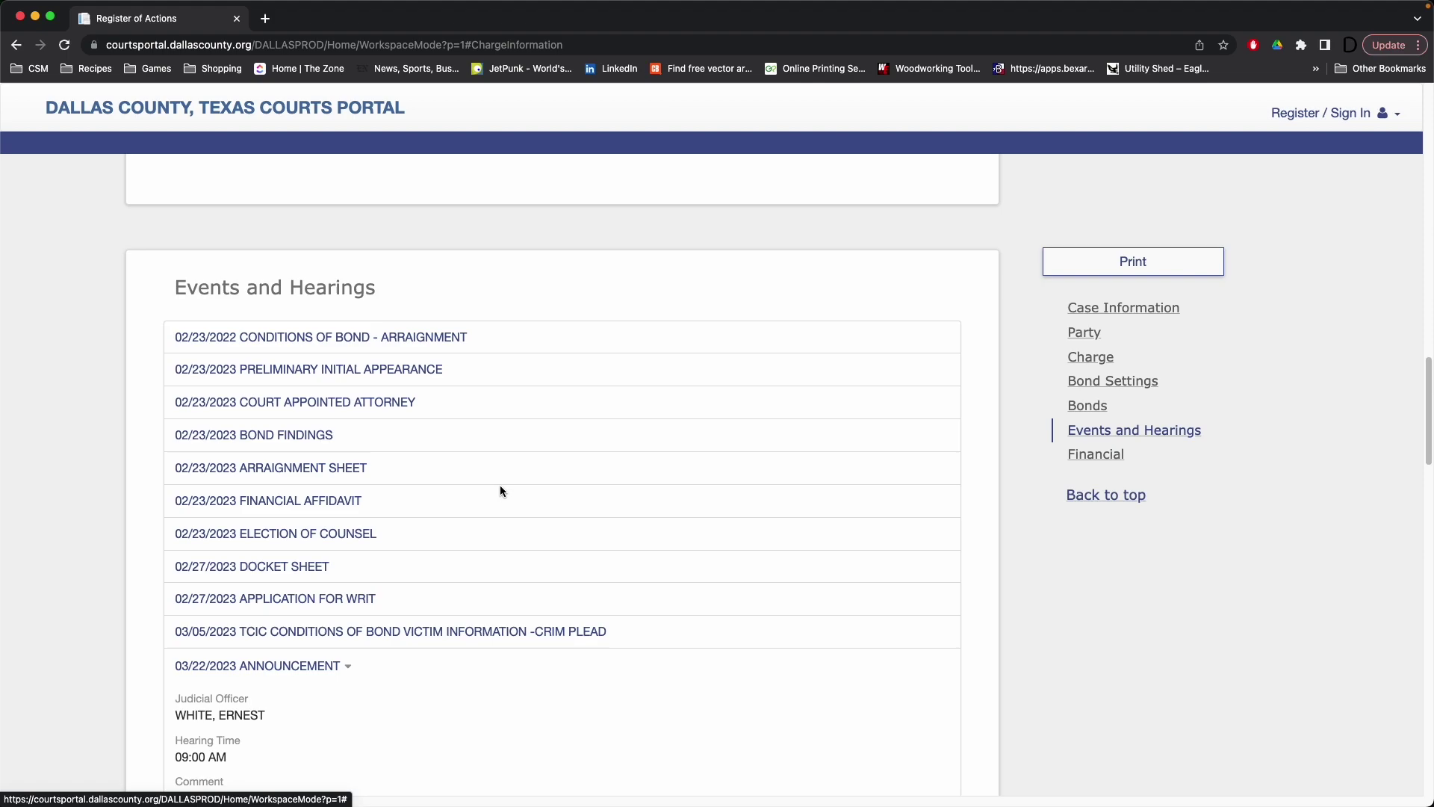
scroll(500, 490, down, 1)
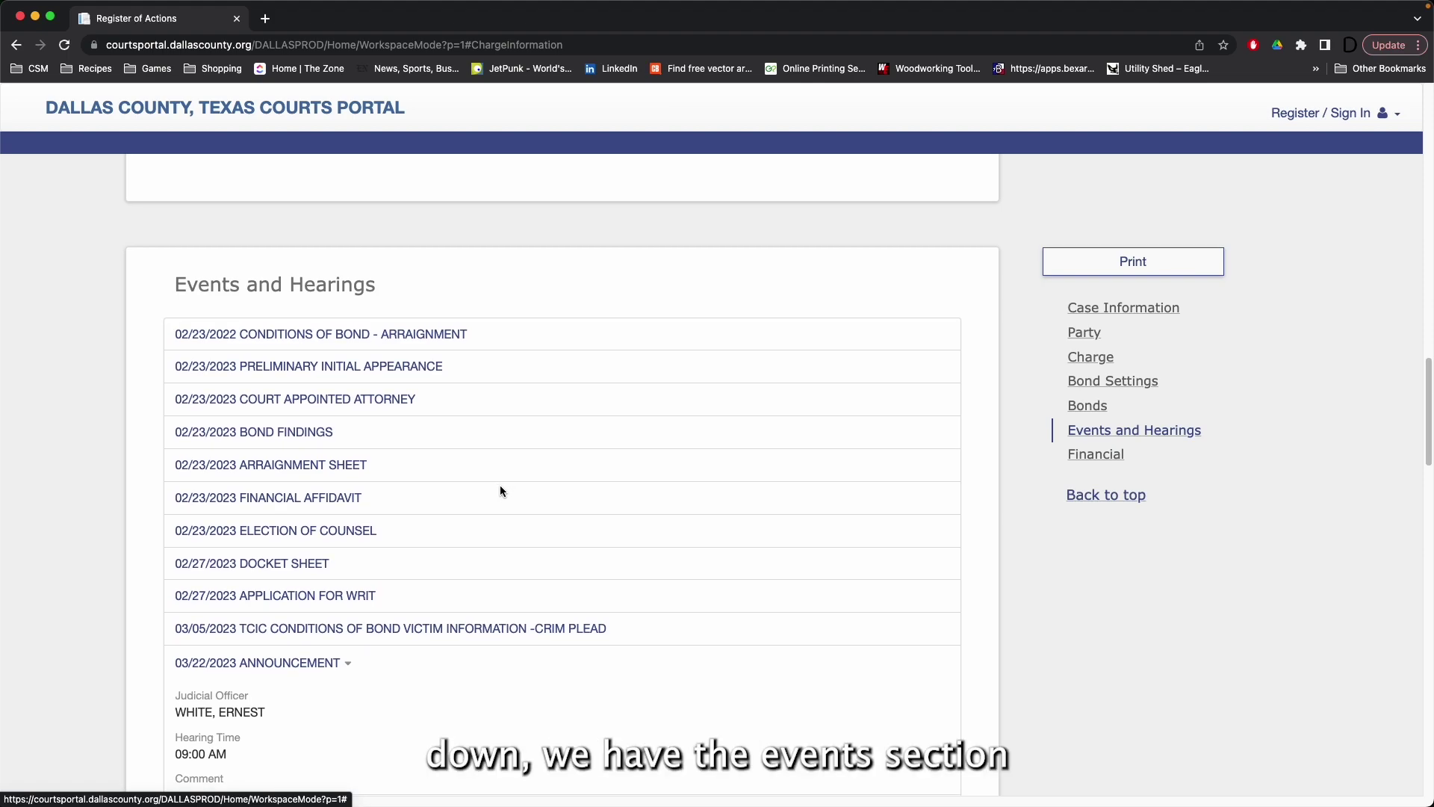
scroll(500, 491, down, 5)
scroll(501, 491, down, 8)
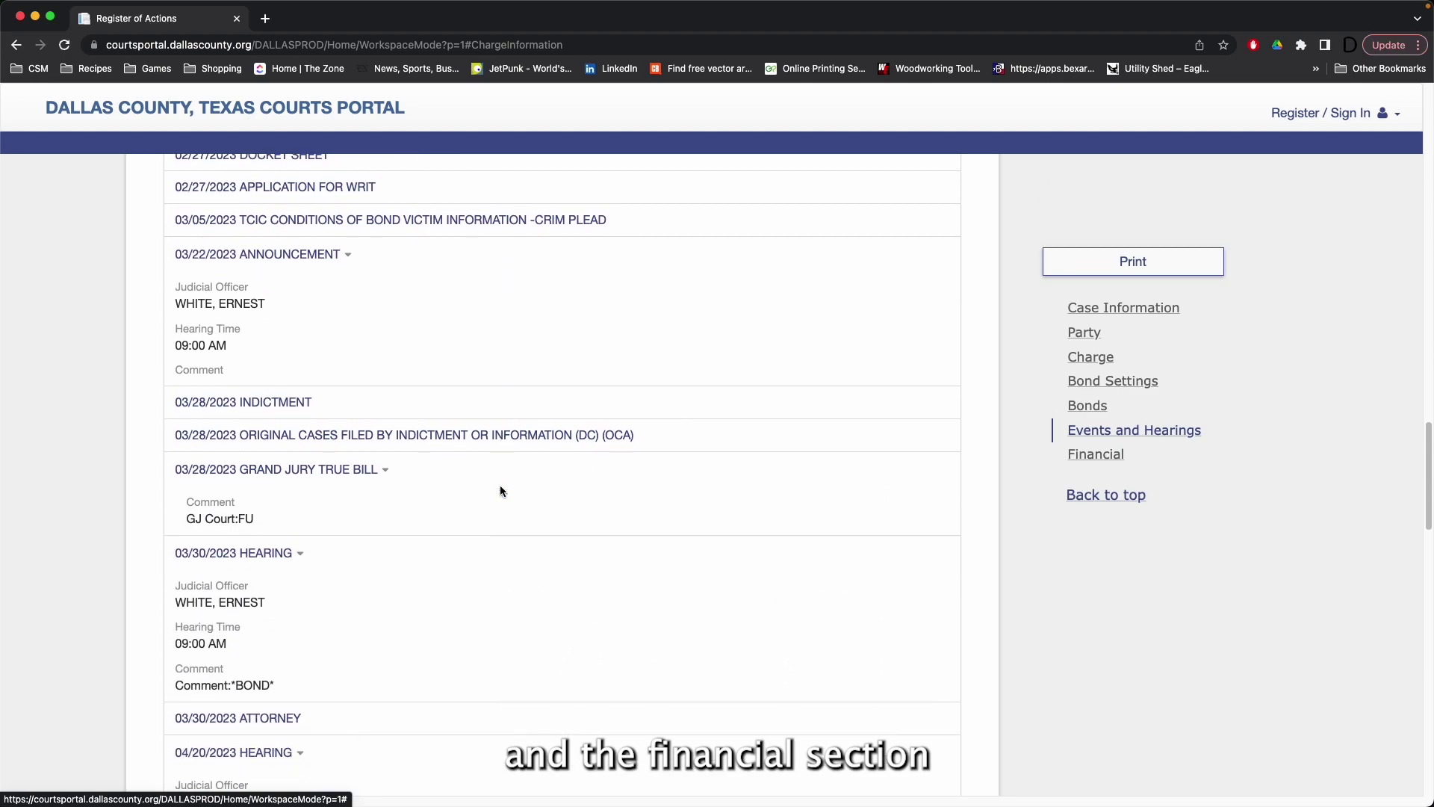
scroll(500, 491, down, 10)
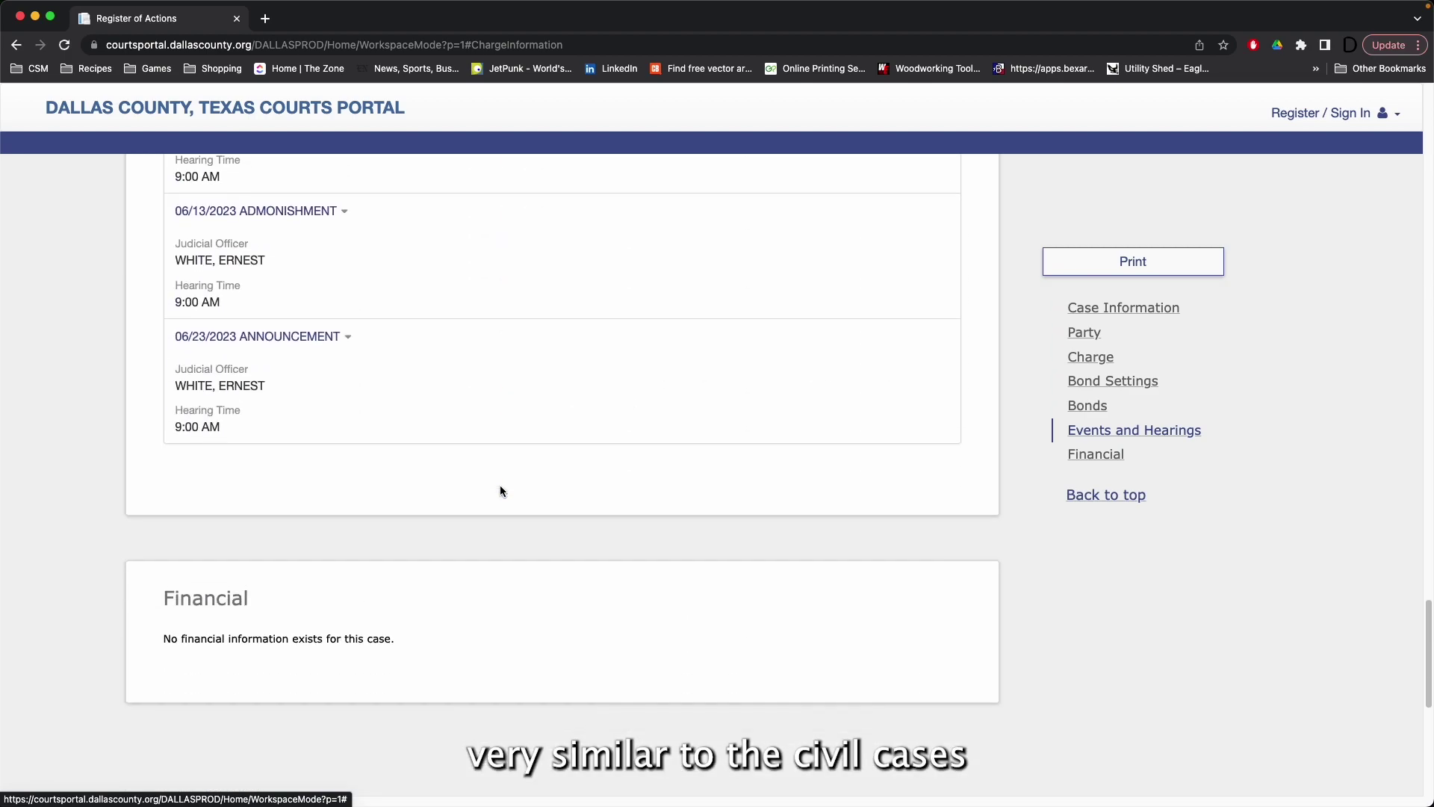
scroll(500, 490, up, 10)
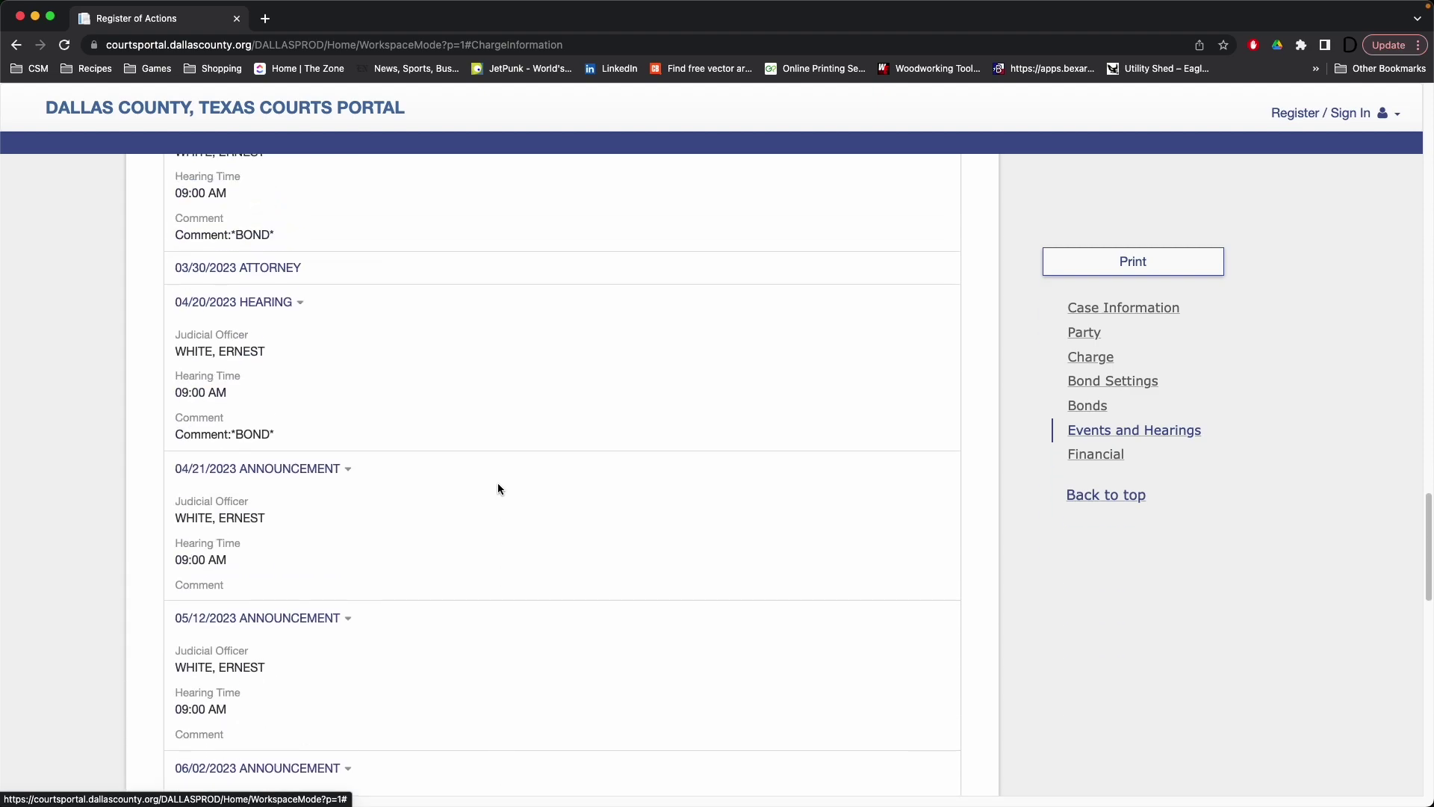
scroll(499, 489, up, 5)
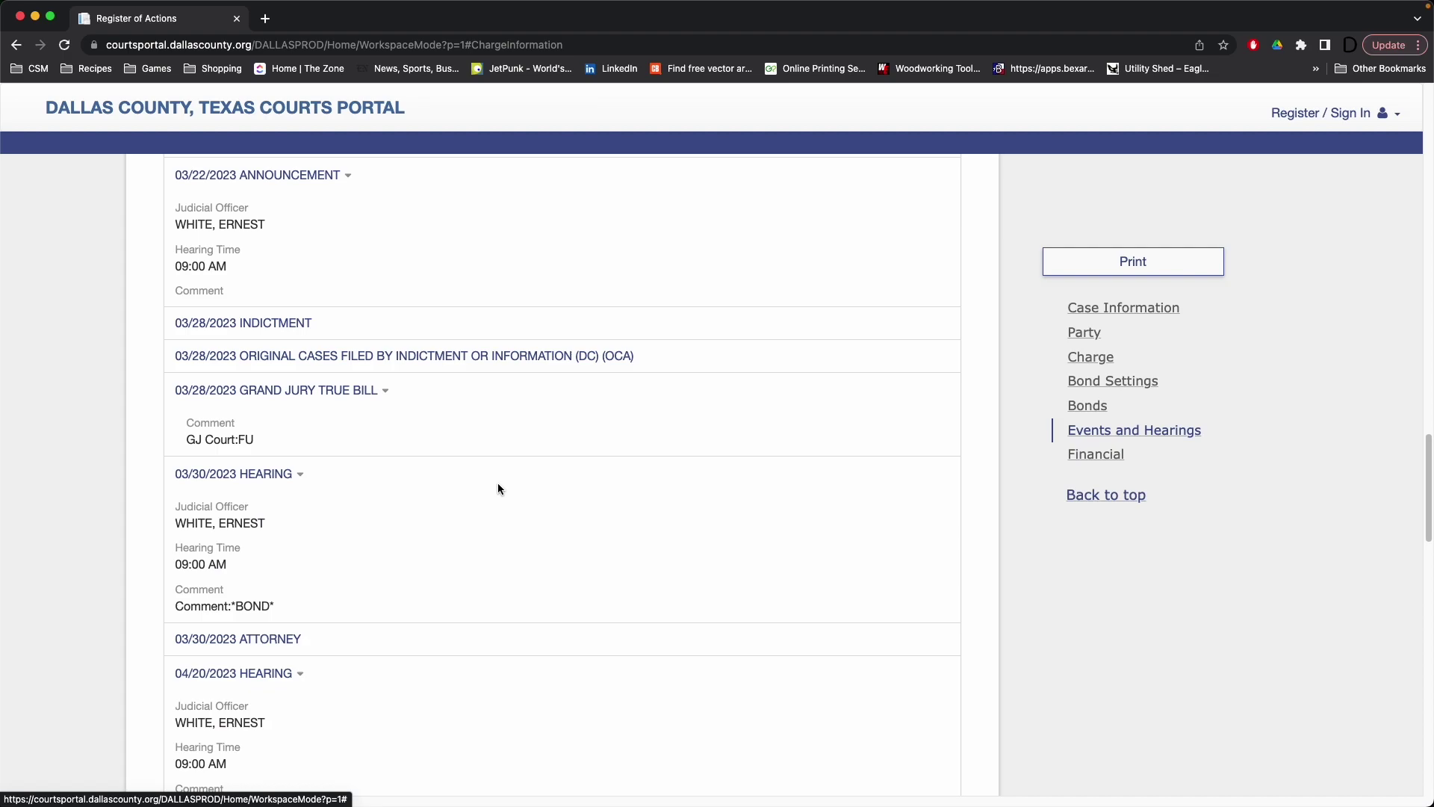
scroll(499, 489, up, 4)
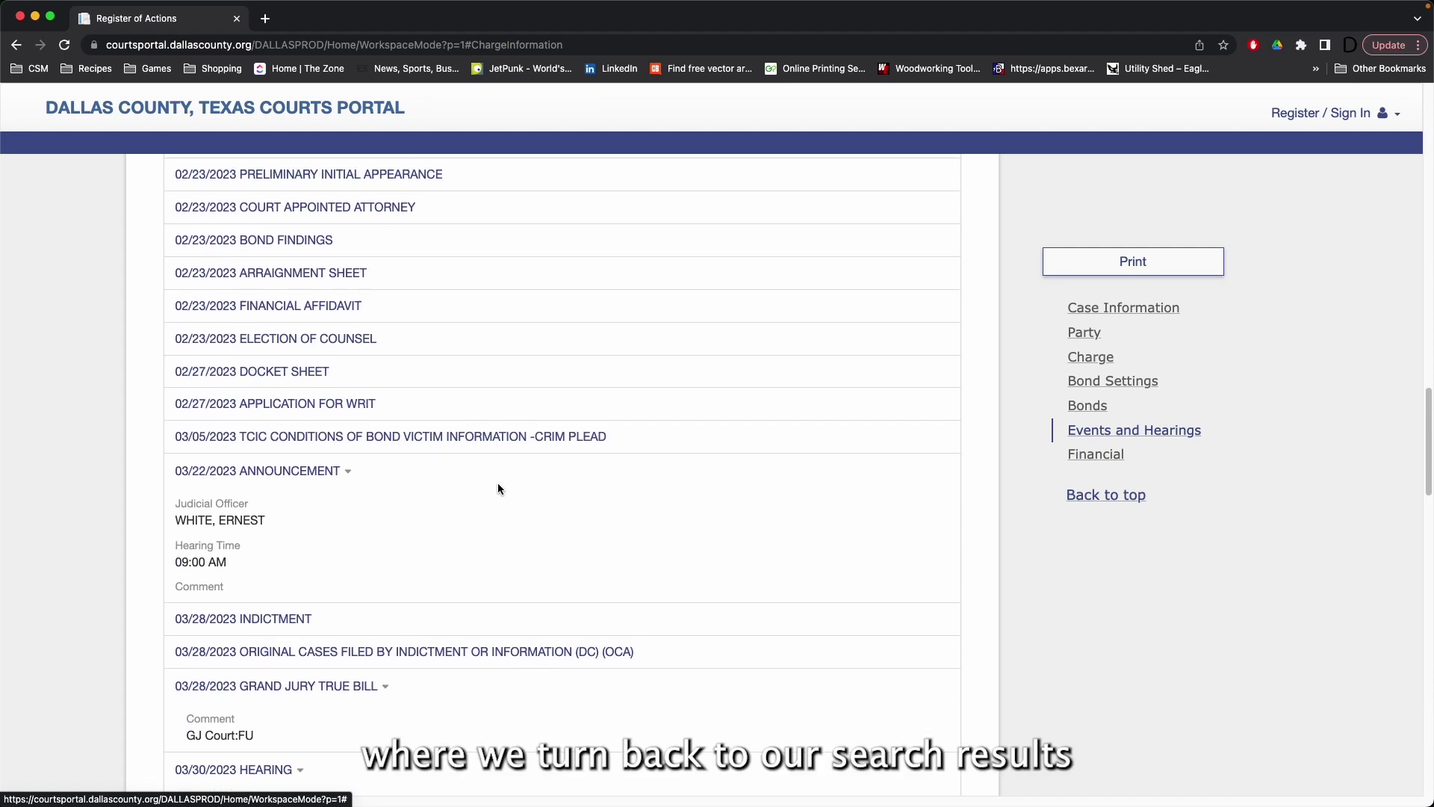
scroll(499, 490, up, 3)
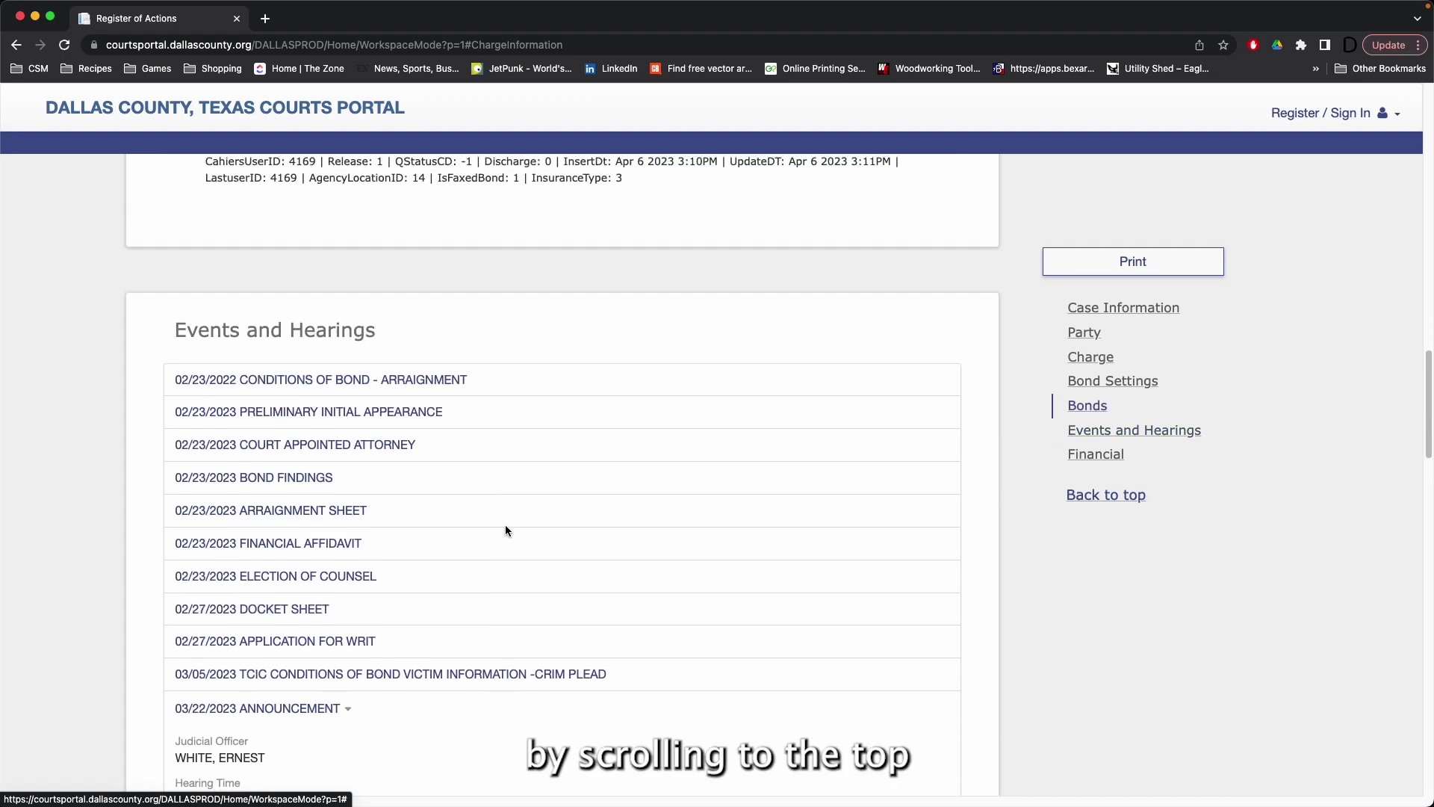
scroll(505, 528, up, 4)
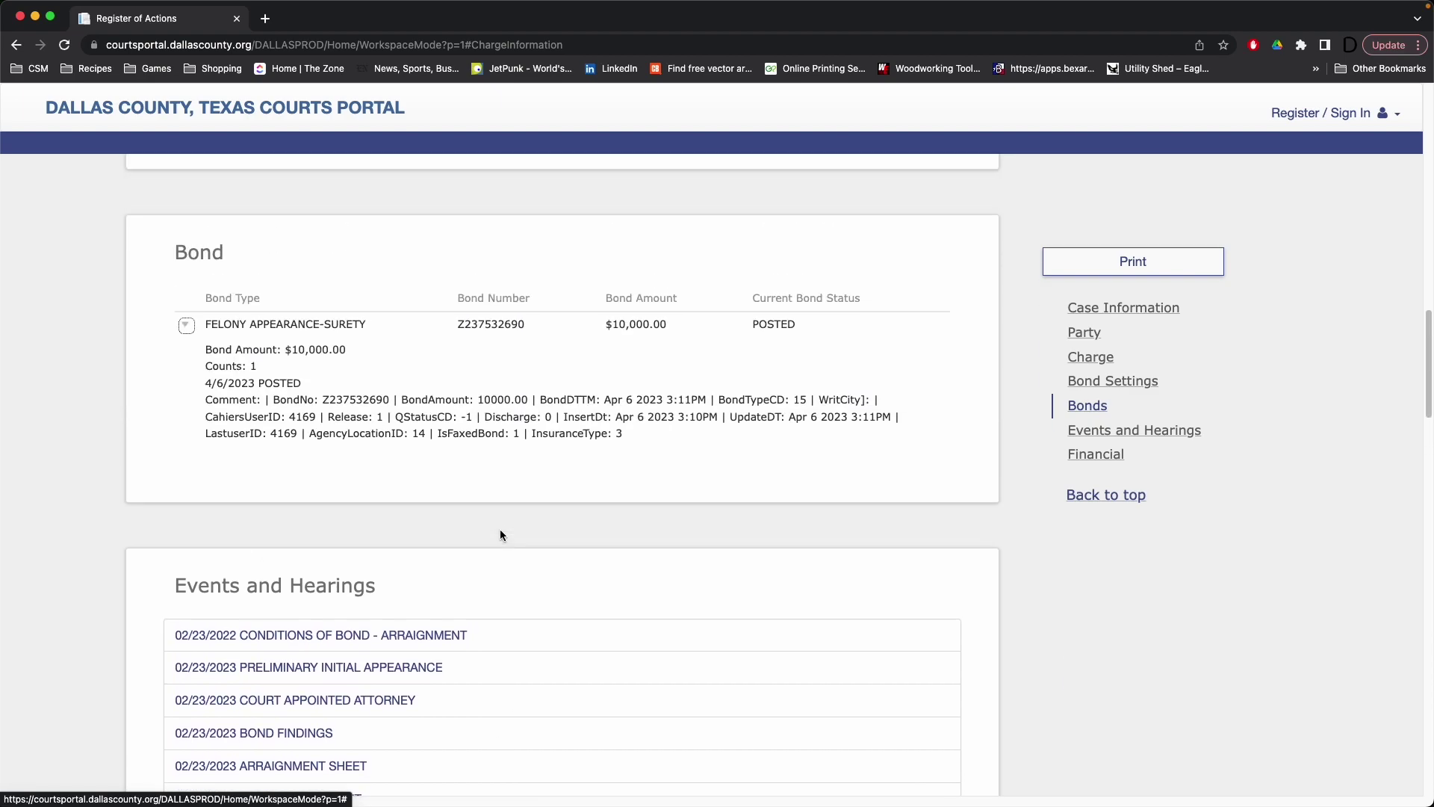
scroll(501, 535, up, 10)
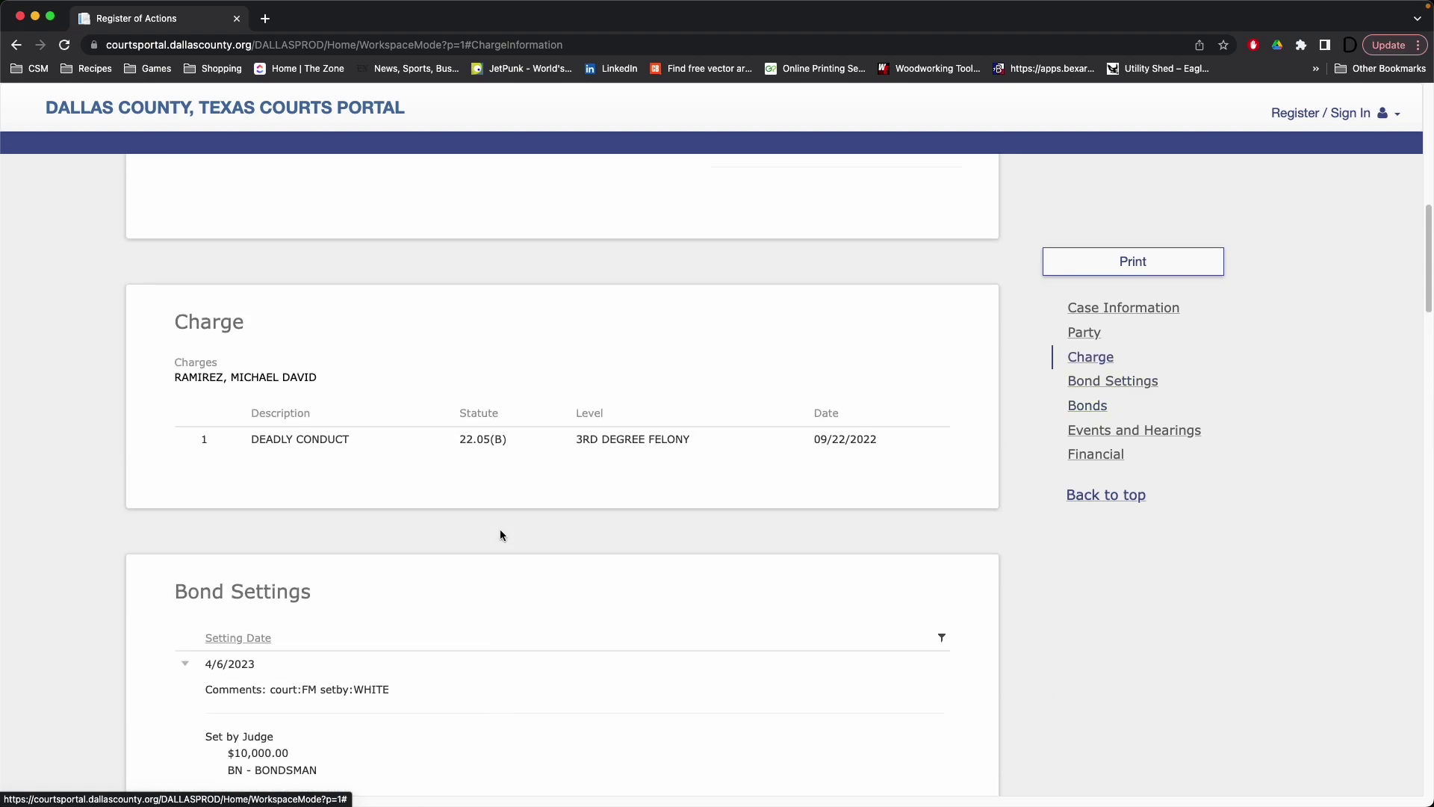
scroll(501, 535, up, 11)
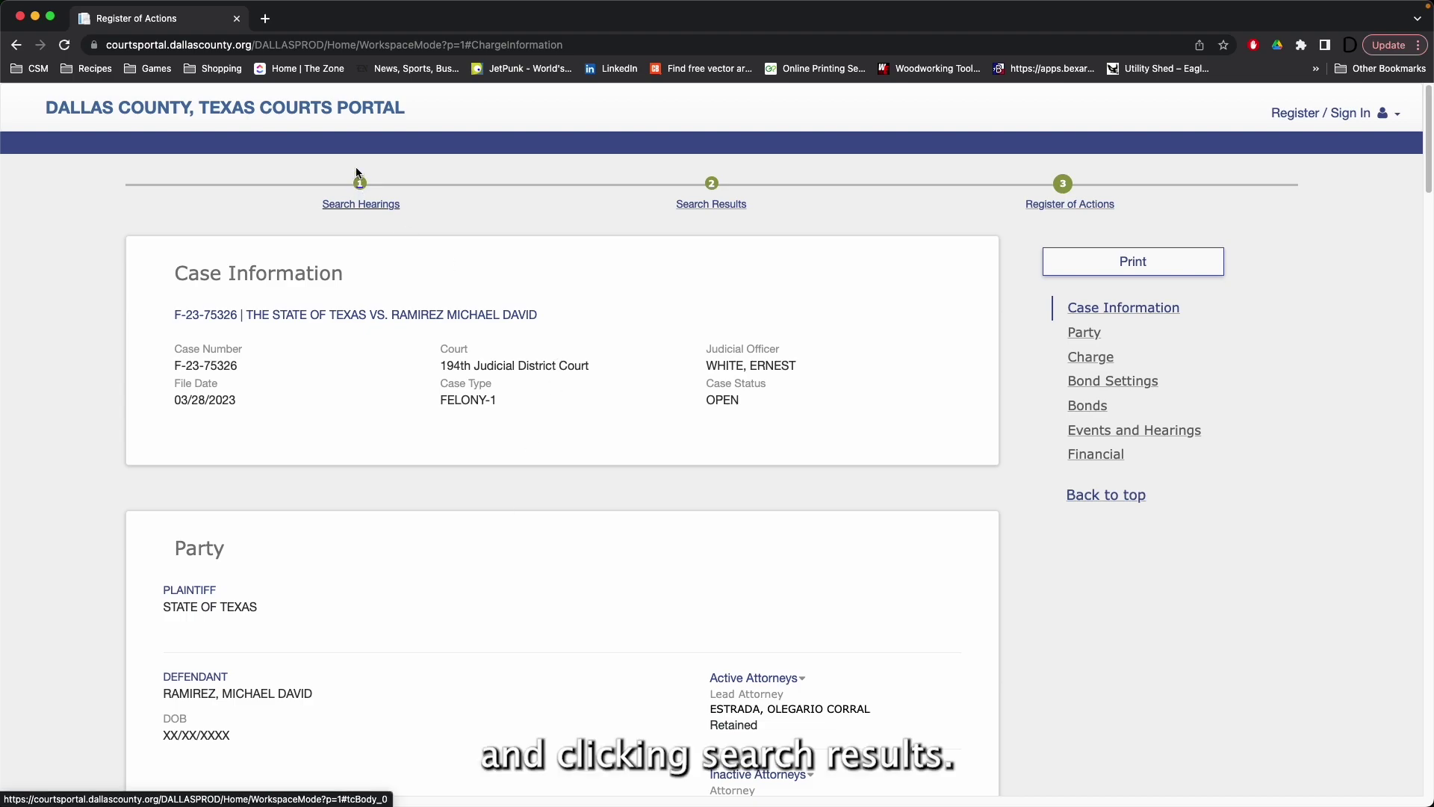
Step: Return to the hearing results and page through to the final page, items 191–200
click(729, 207)
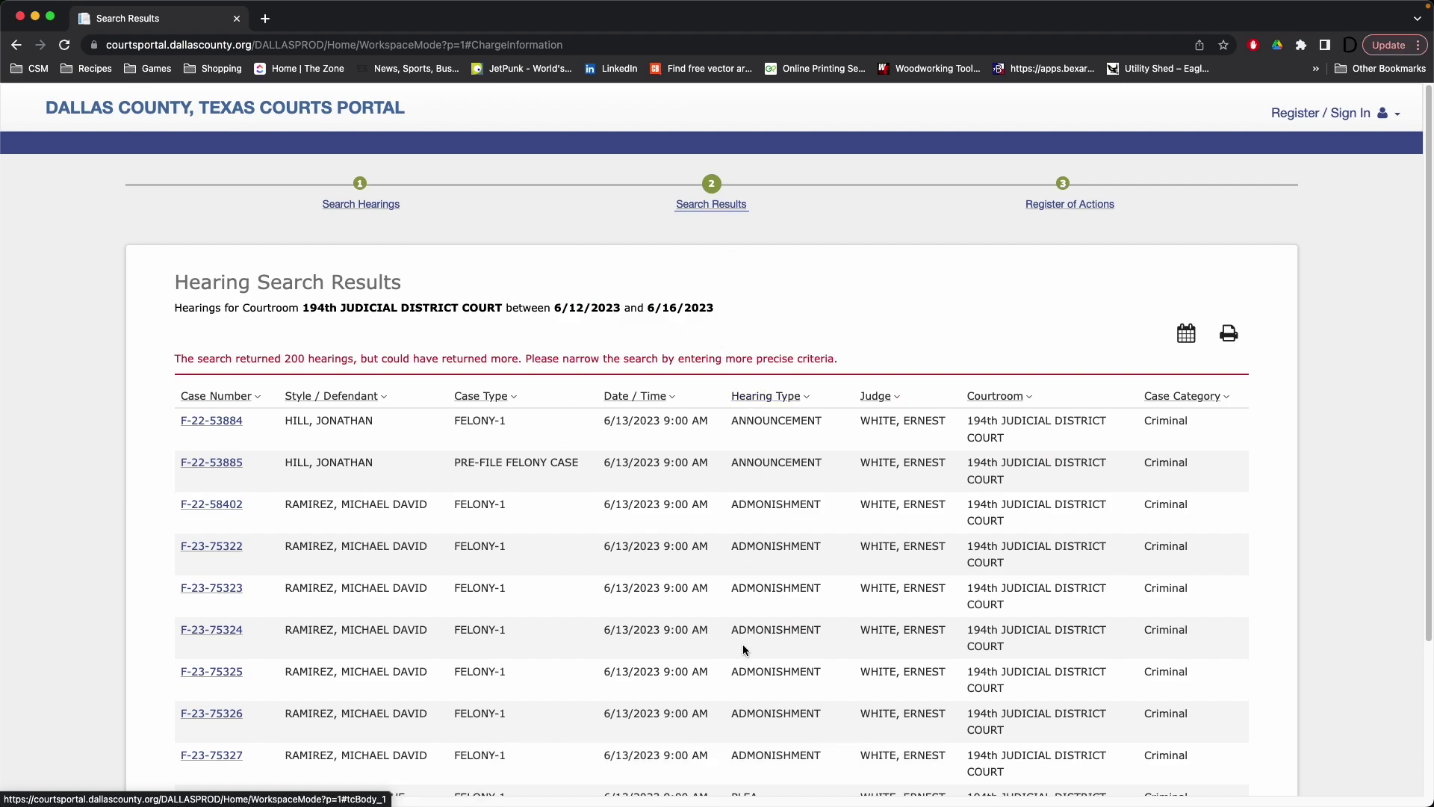
scroll(693, 538, down, 3)
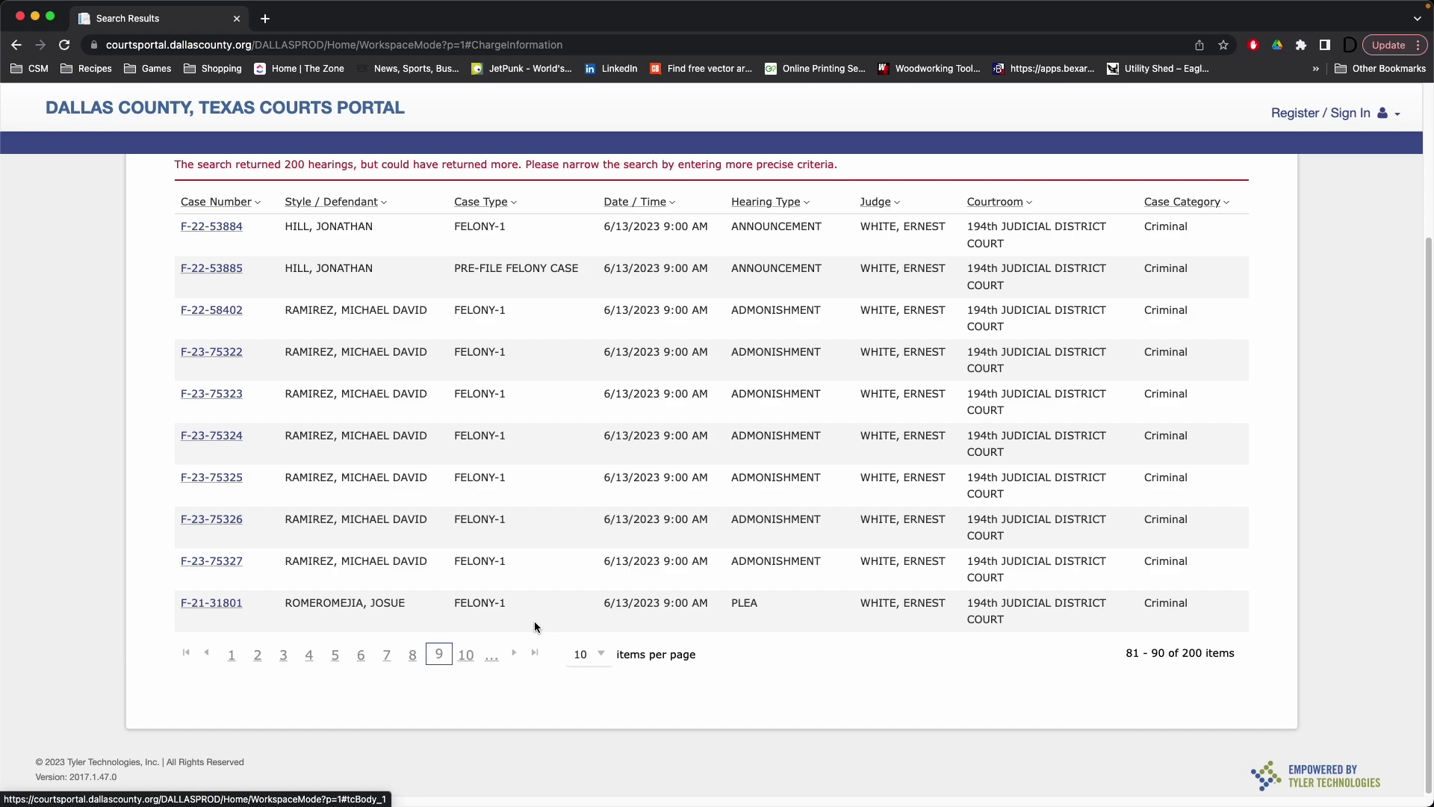
click(475, 660)
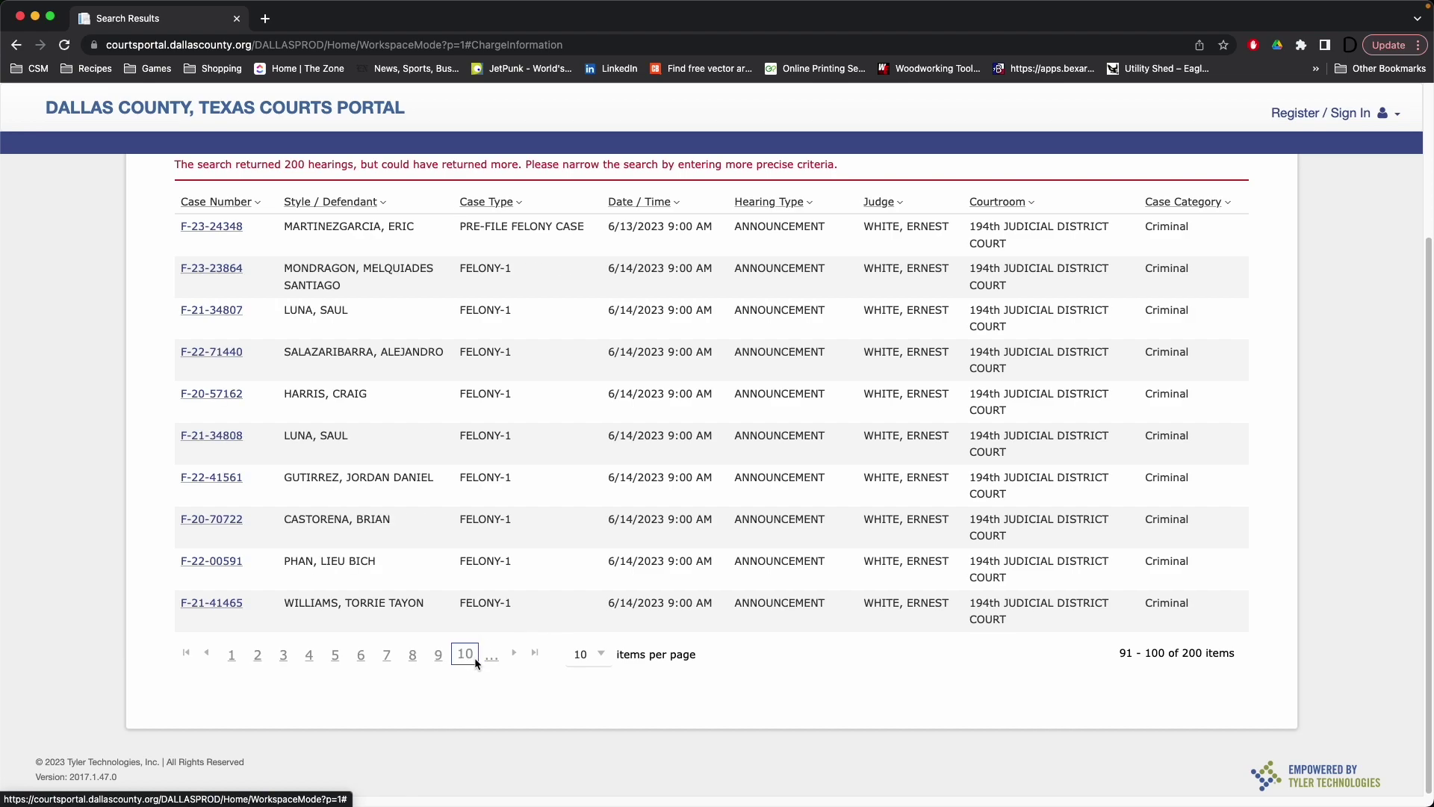
click(488, 660)
click(490, 657)
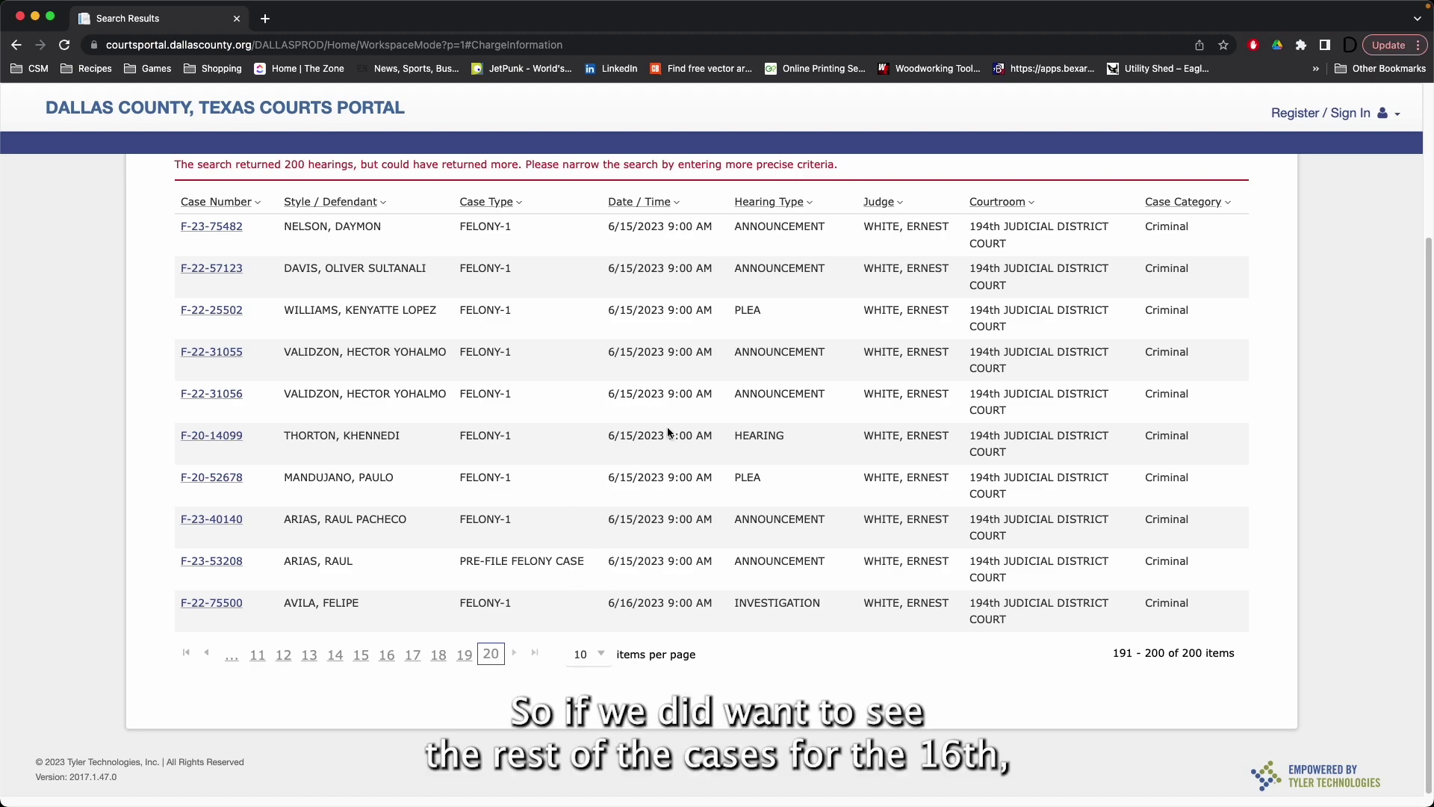
scroll(620, 463, up, 3)
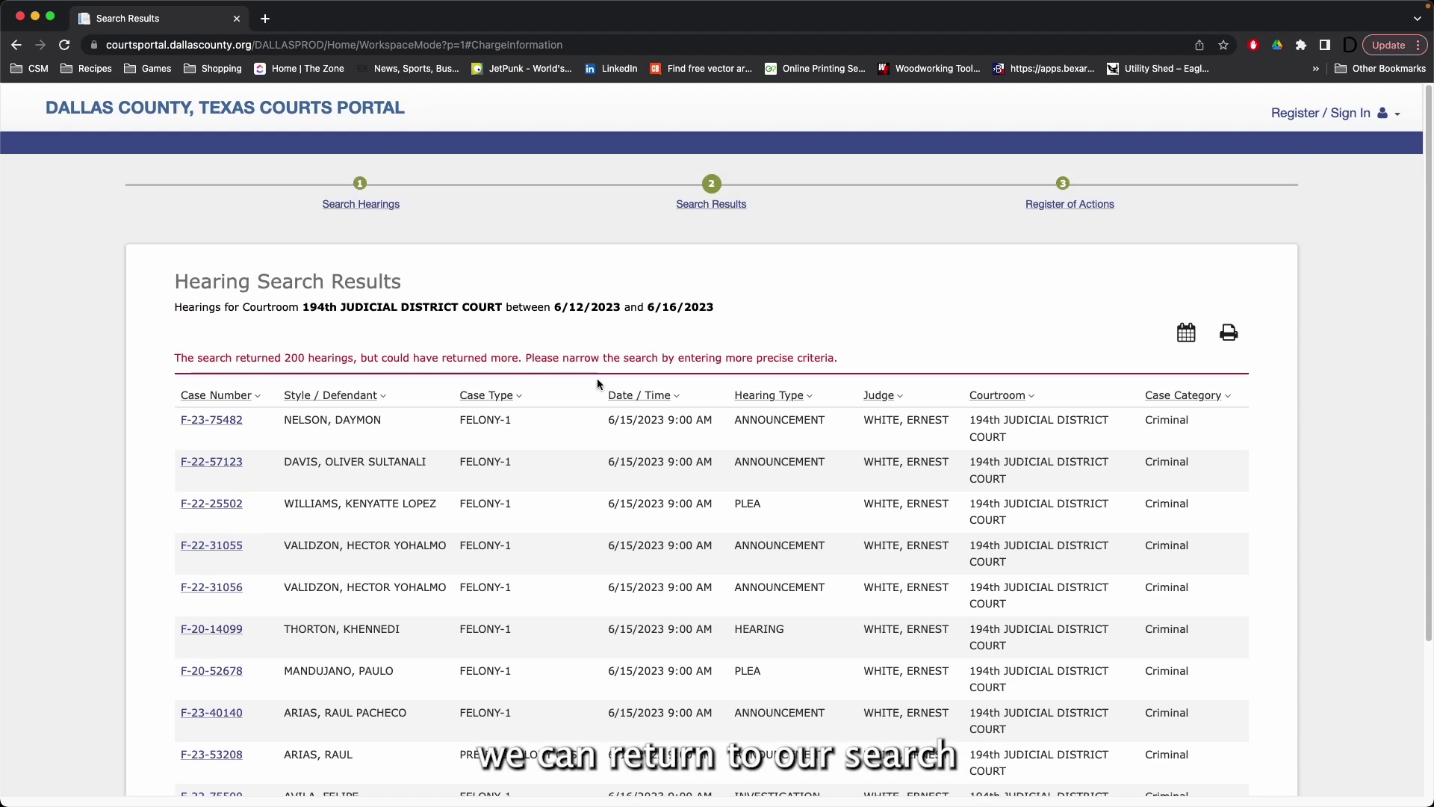
Step: Change the start date to 06/16/2023 and resubmit the 194th court hearing search
click(377, 206)
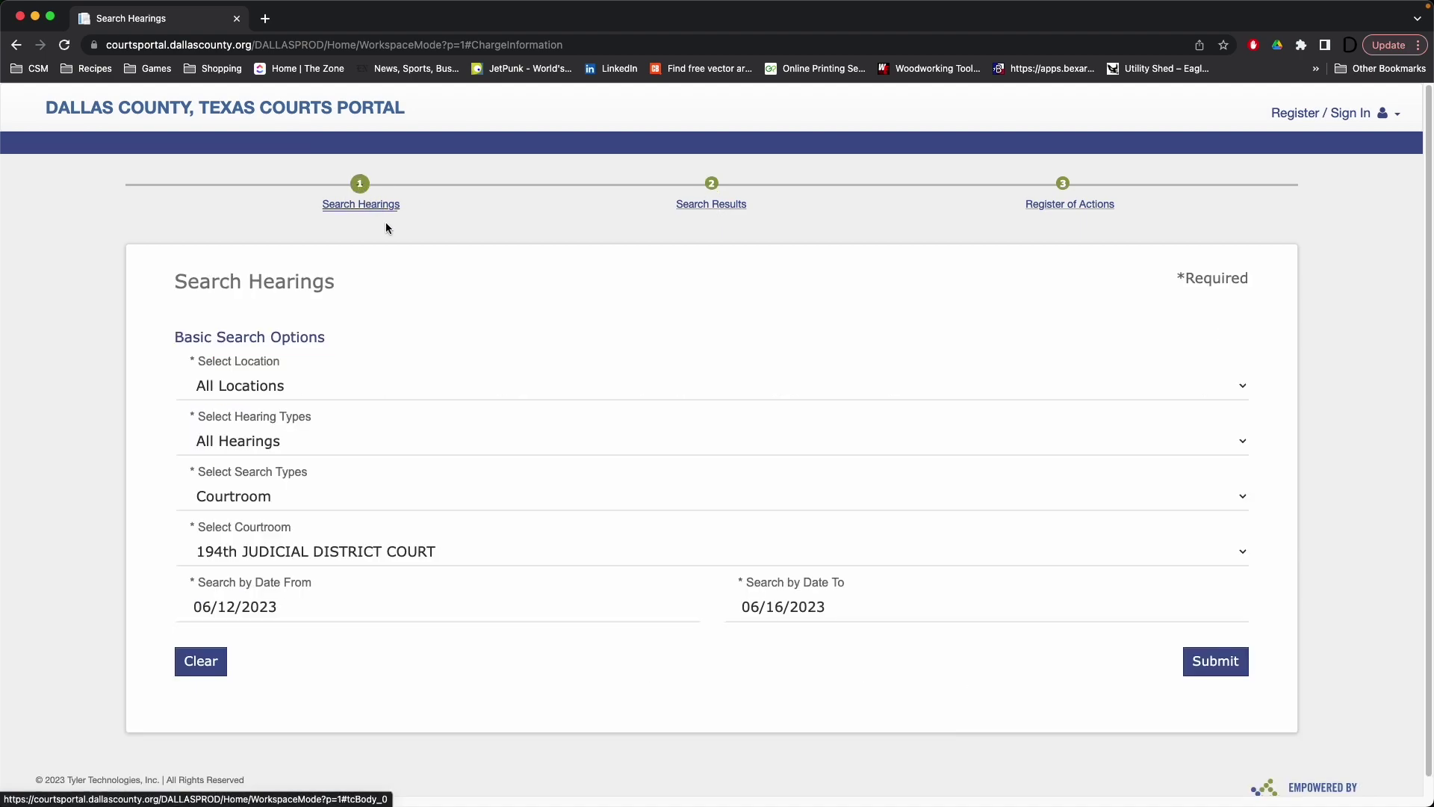
click(542, 611)
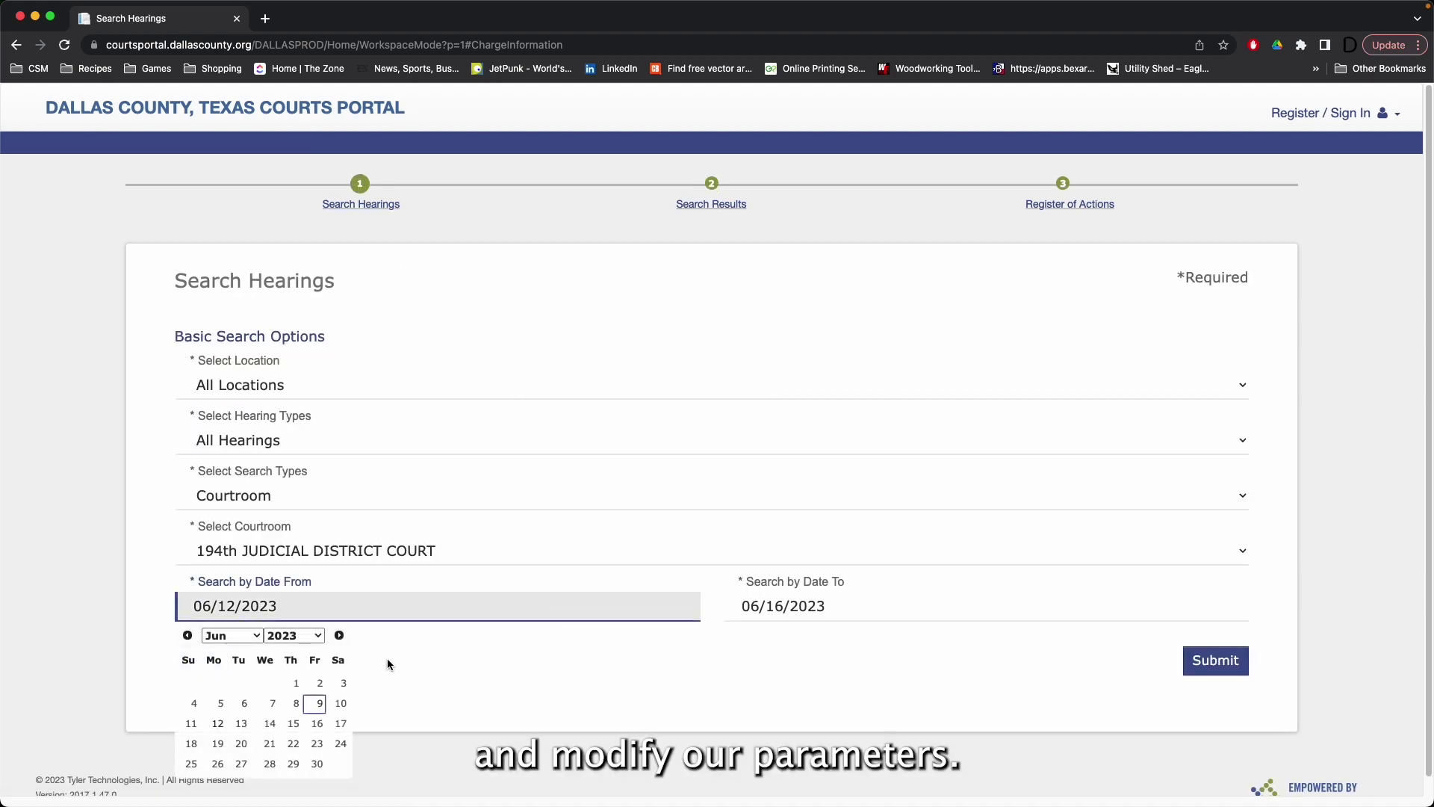
click(317, 723)
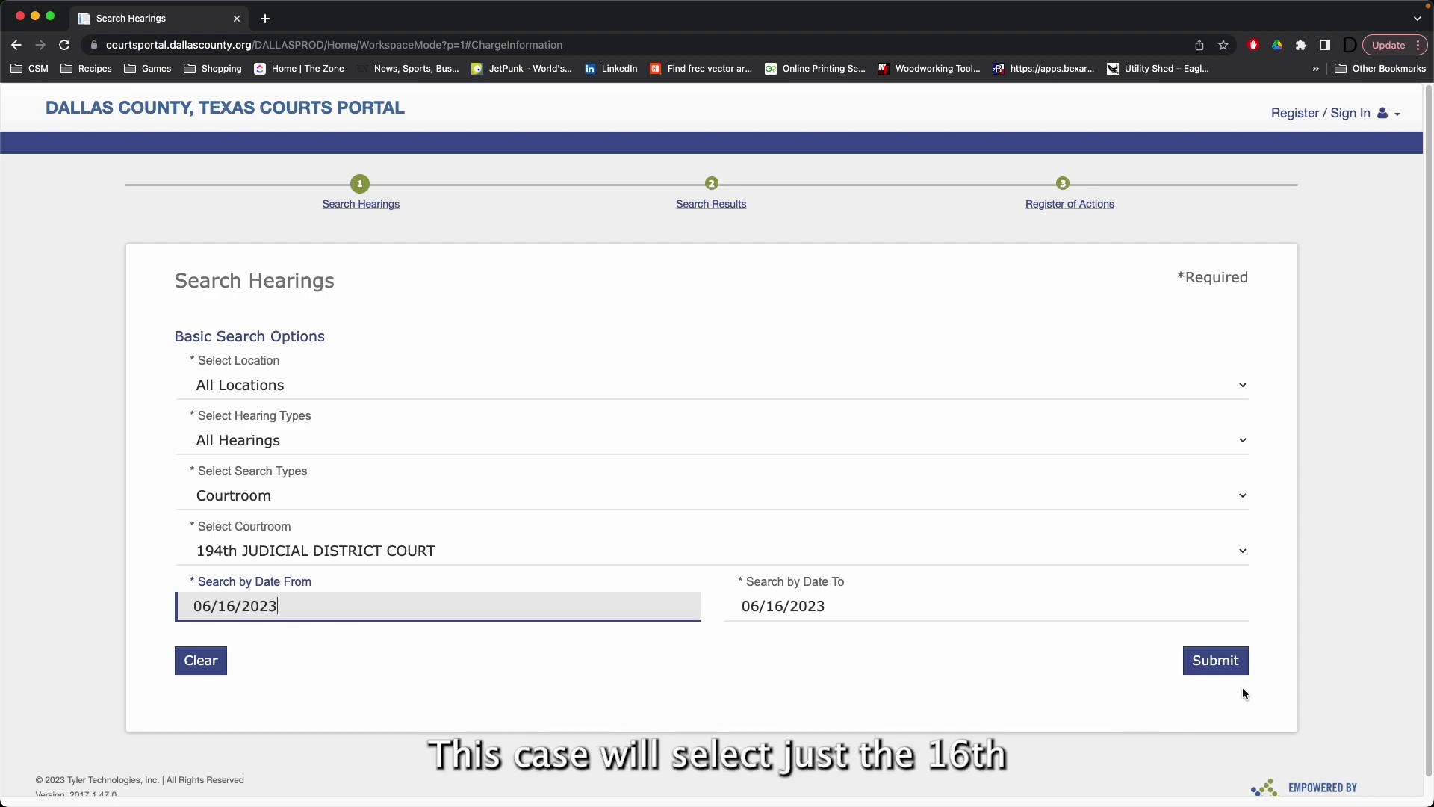
click(1234, 663)
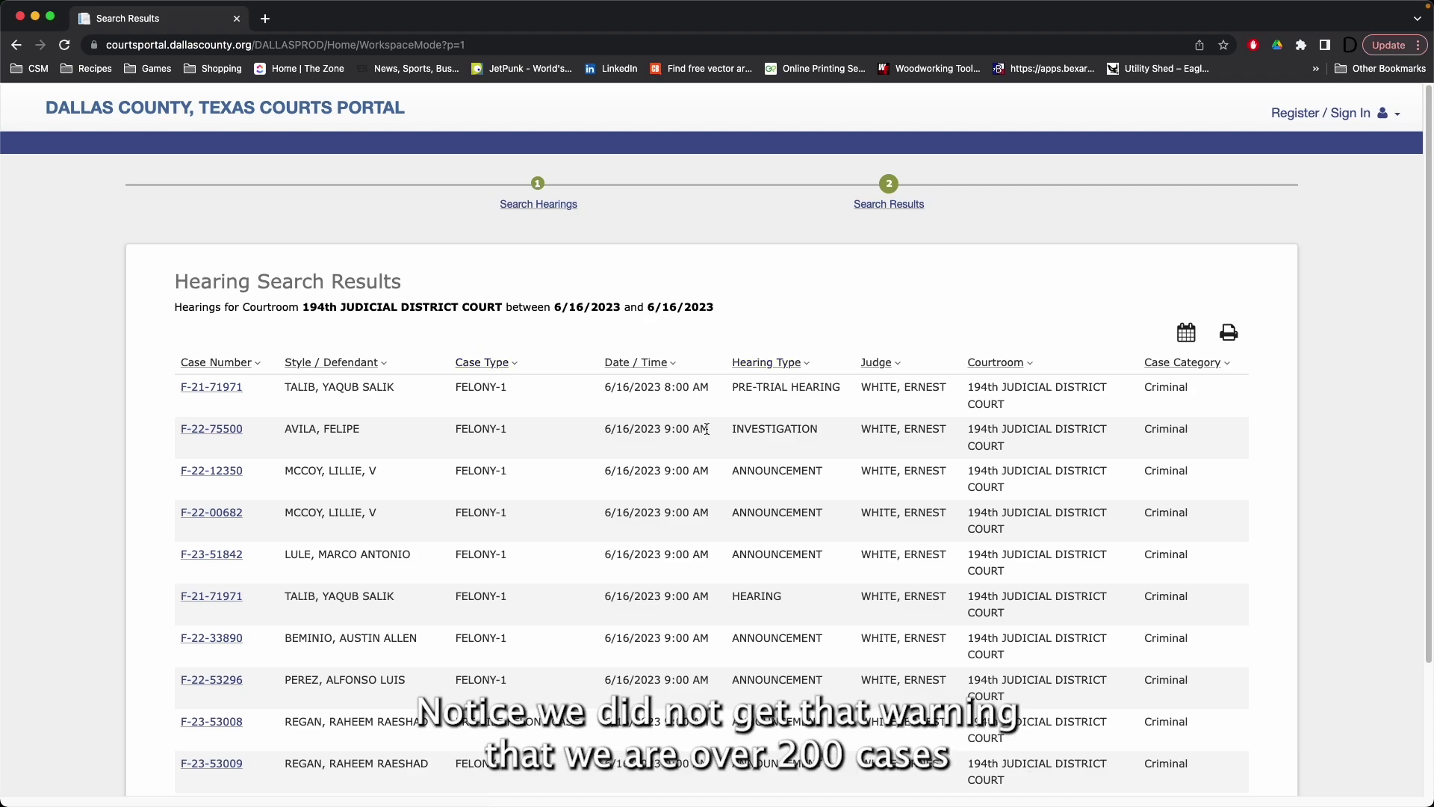
scroll(918, 446, down, 3)
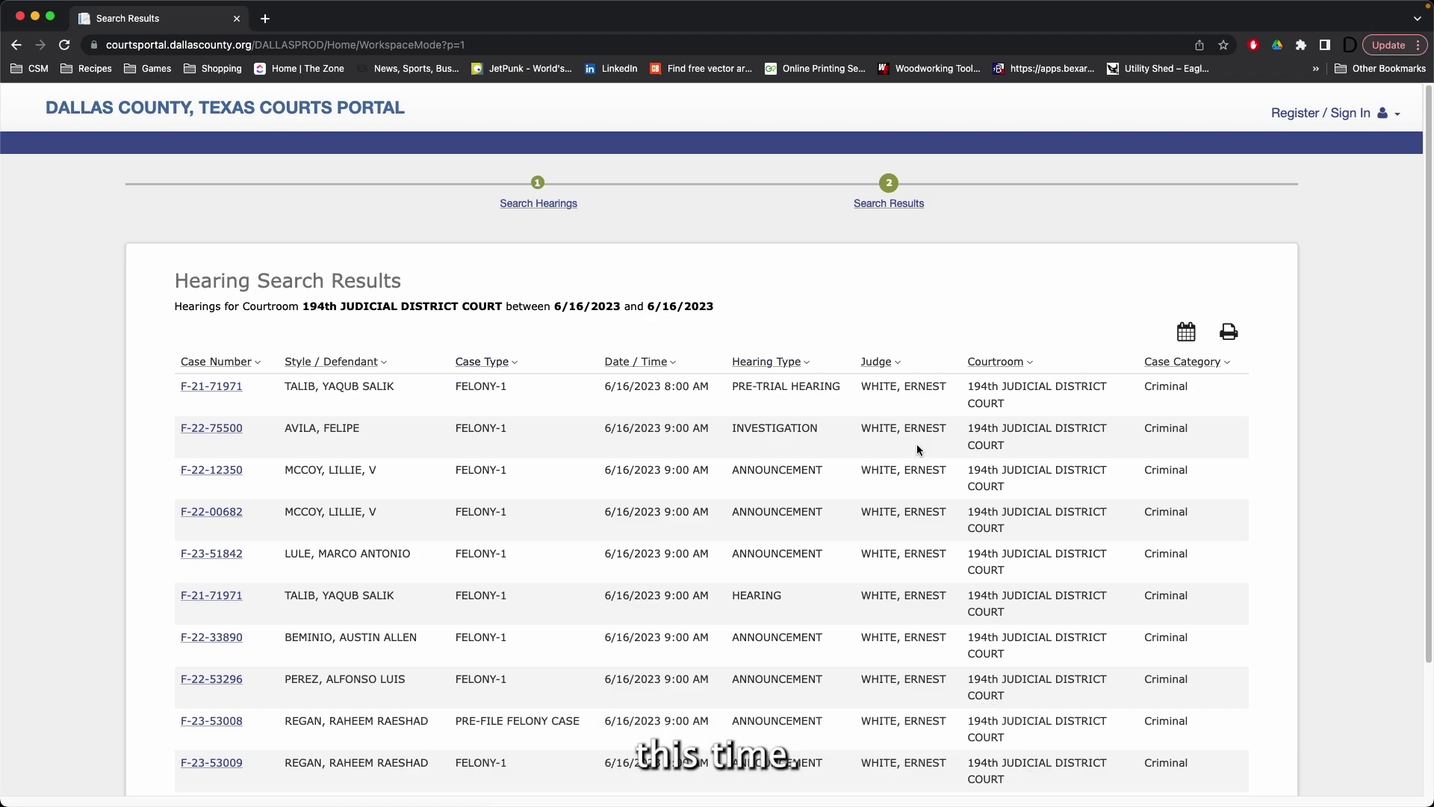
scroll(917, 448, up, 3)
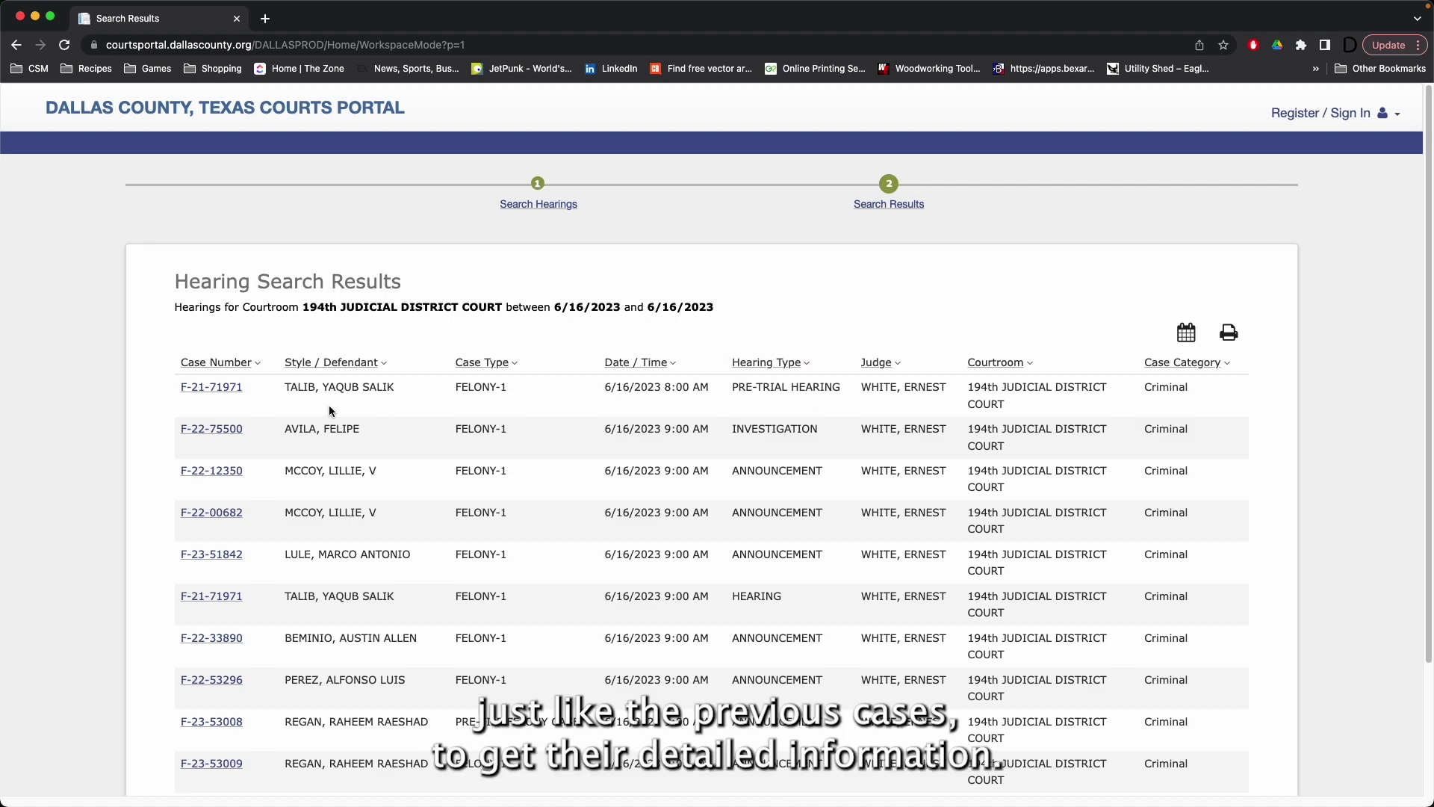
click(238, 556)
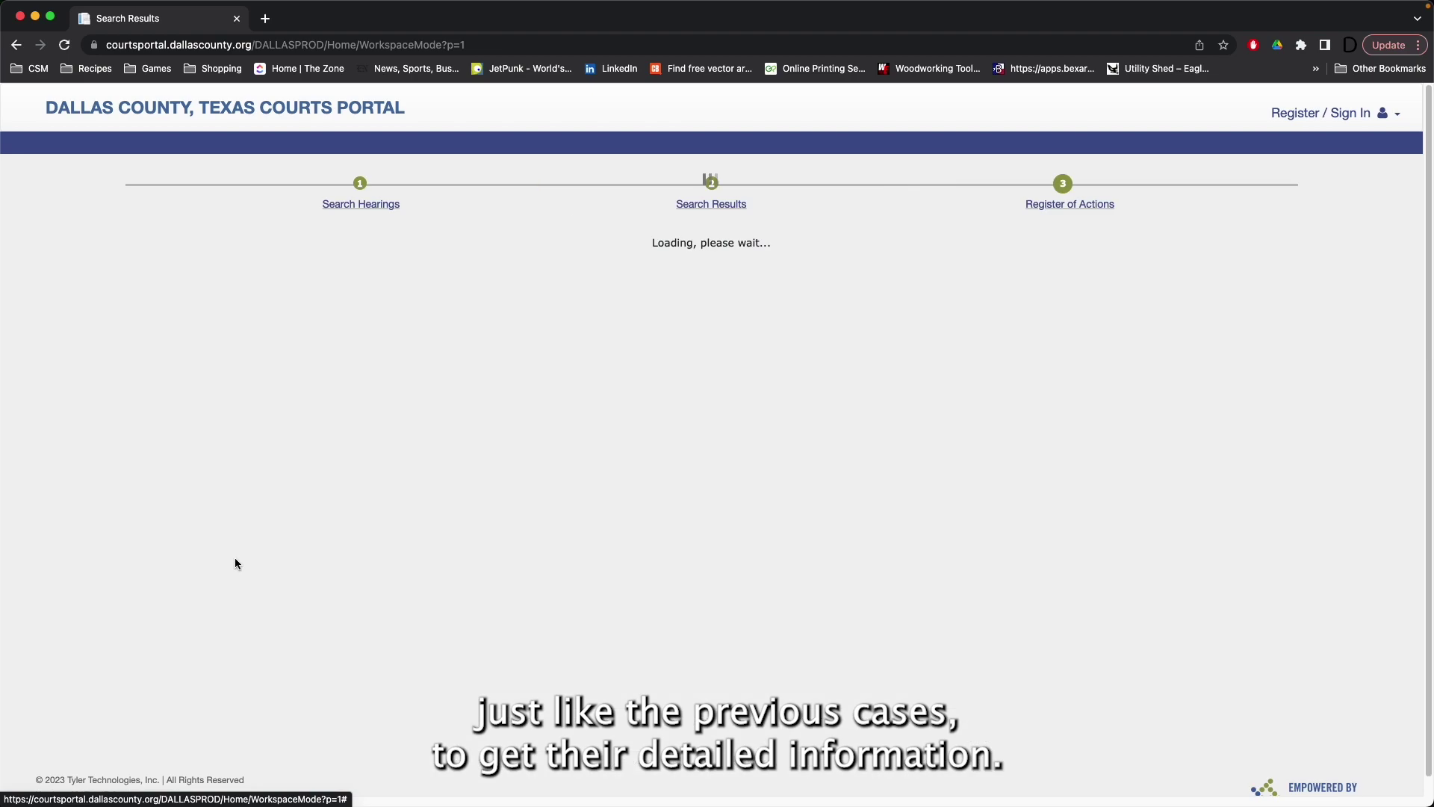
scroll(410, 504, down, 3)
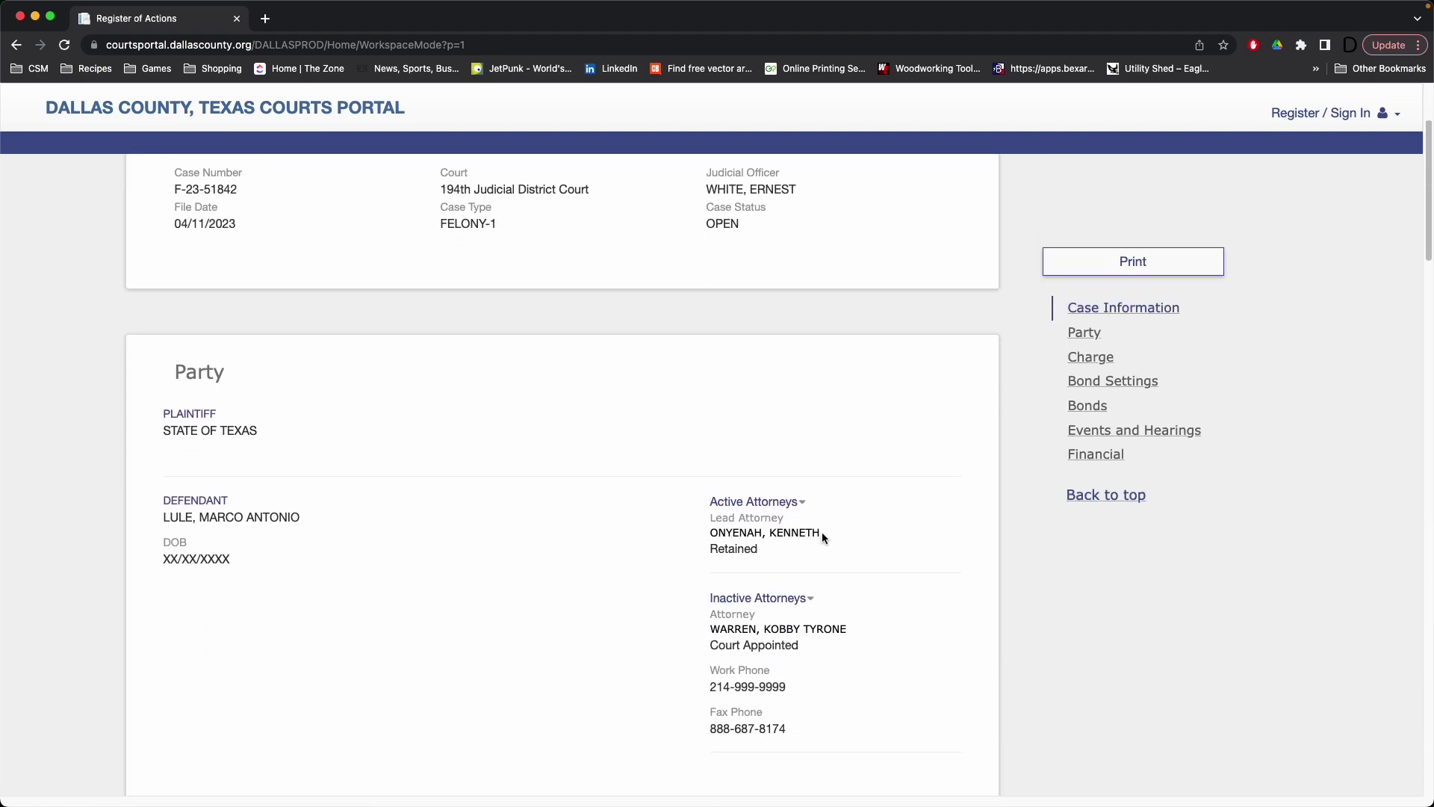
drag(823, 537, 712, 529)
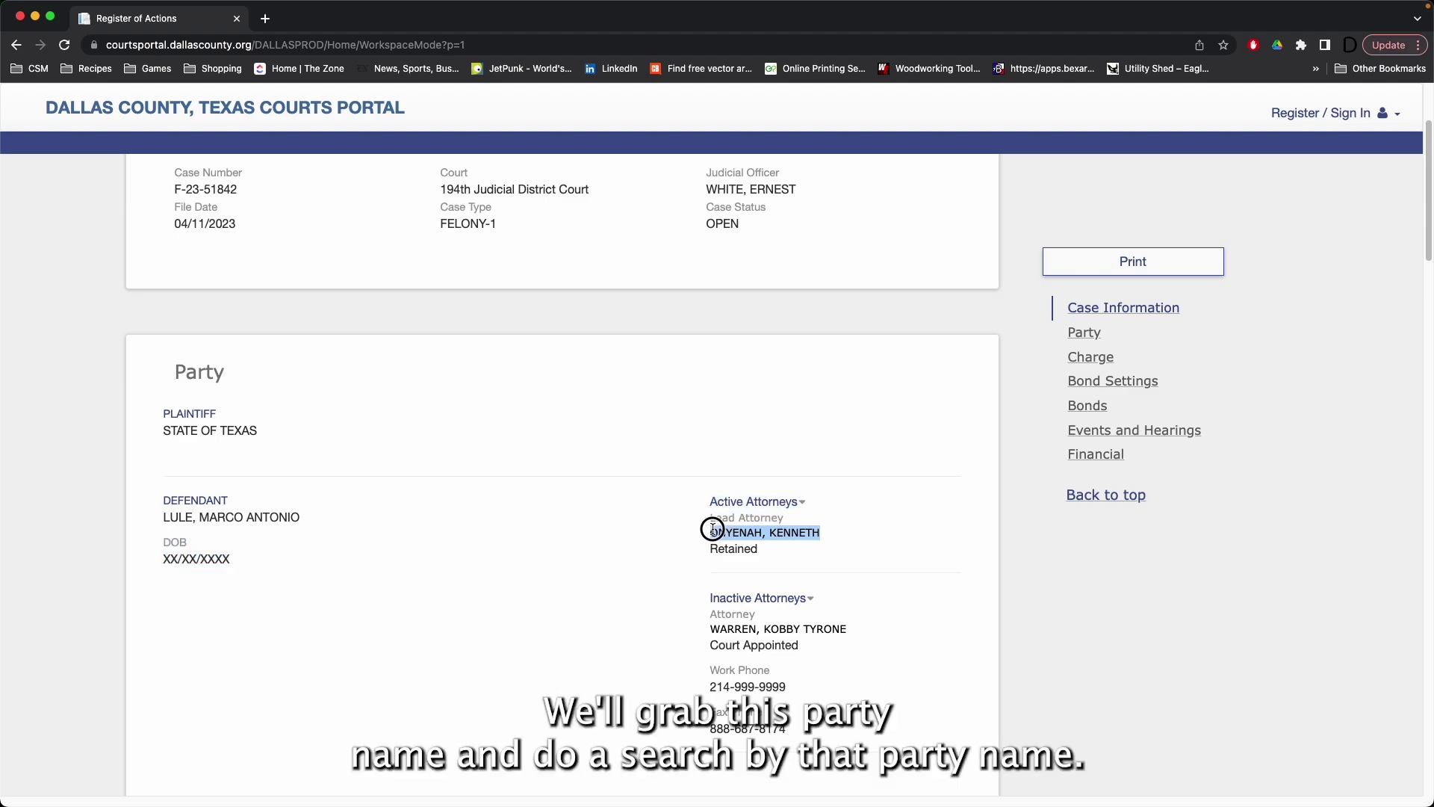
right_click(712, 529)
click(773, 567)
click(518, 345)
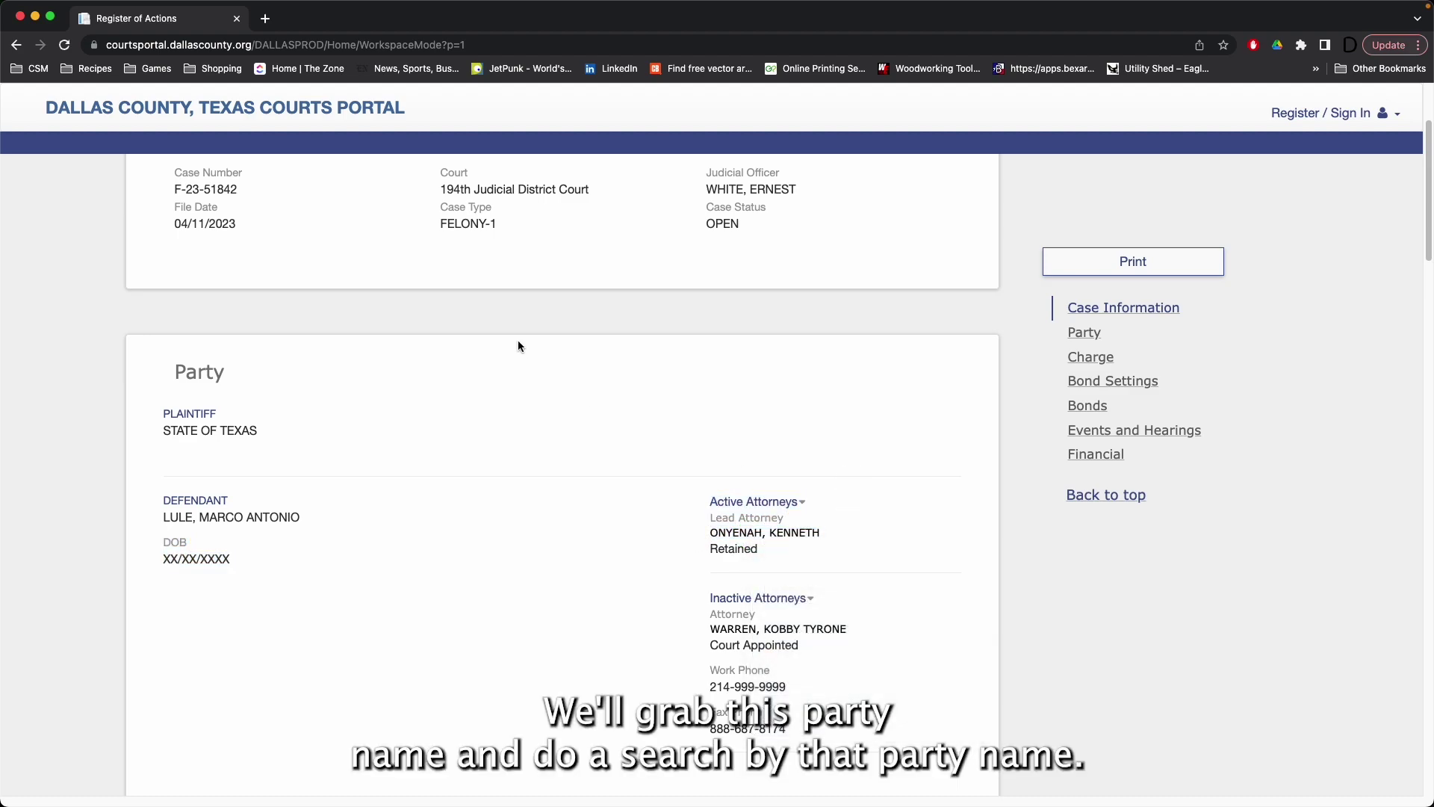
scroll(517, 346, up, 3)
click(358, 110)
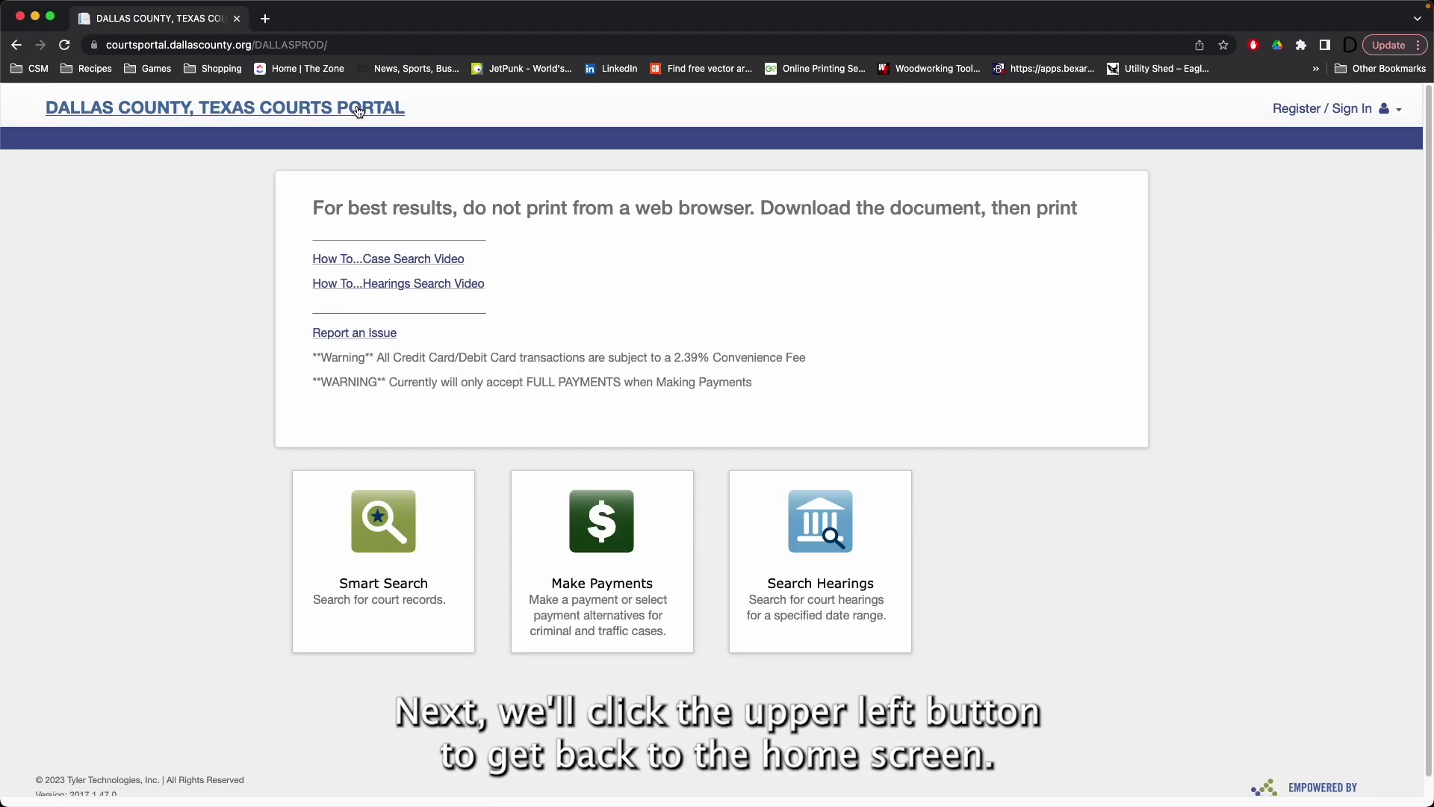
Step: Open the hearing search with All Locations, All Hearings and Attorney Name search type
click(893, 580)
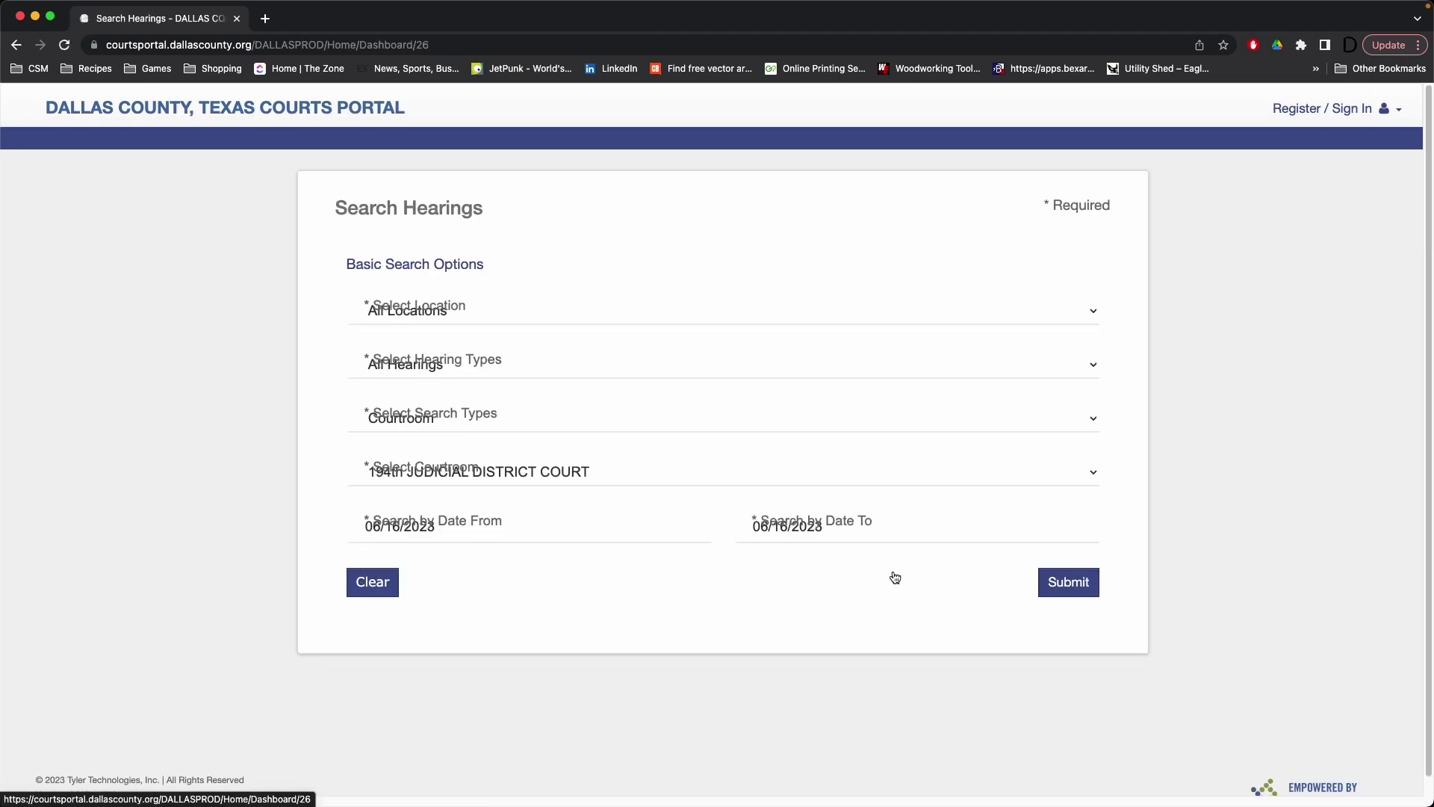
click(582, 314)
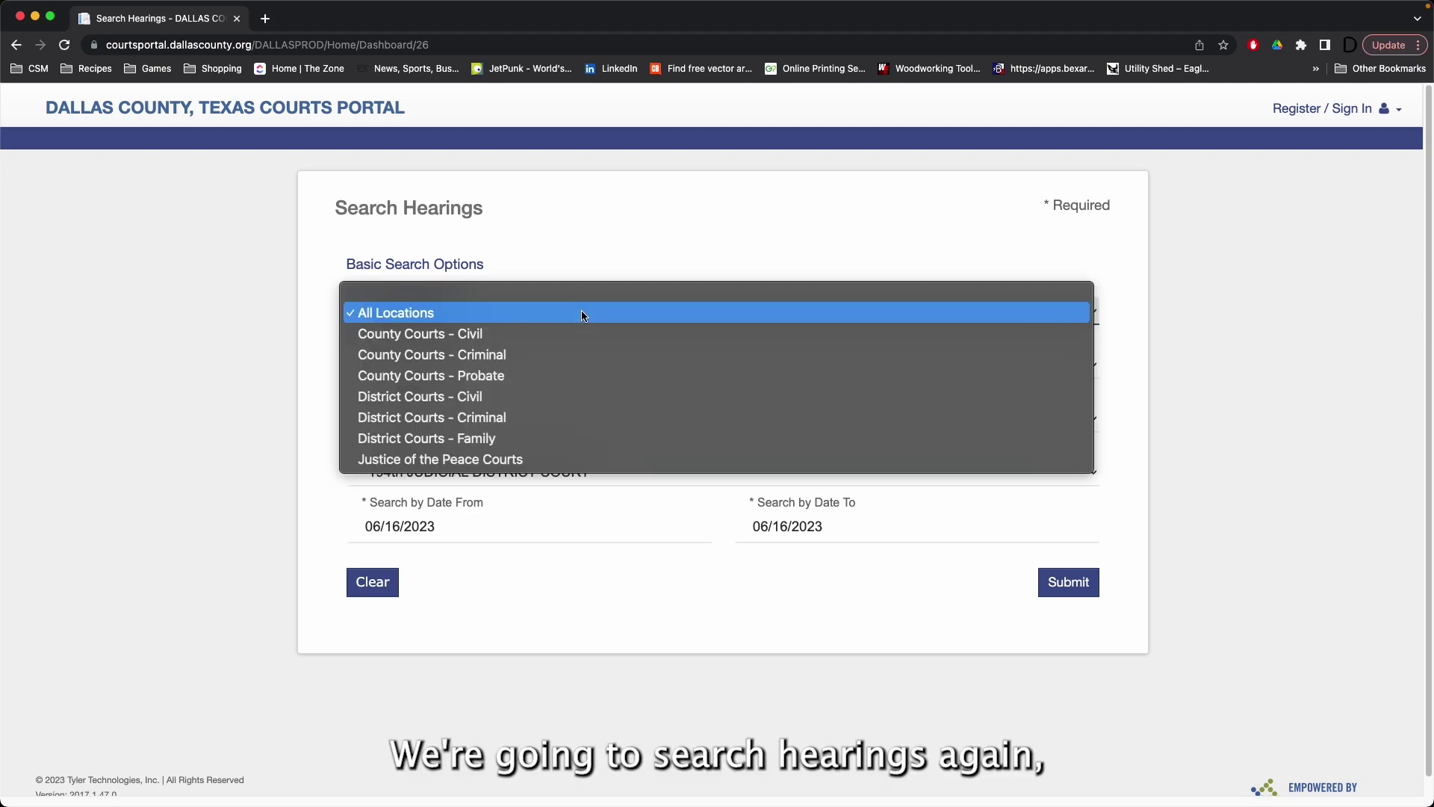
click(563, 358)
click(563, 359)
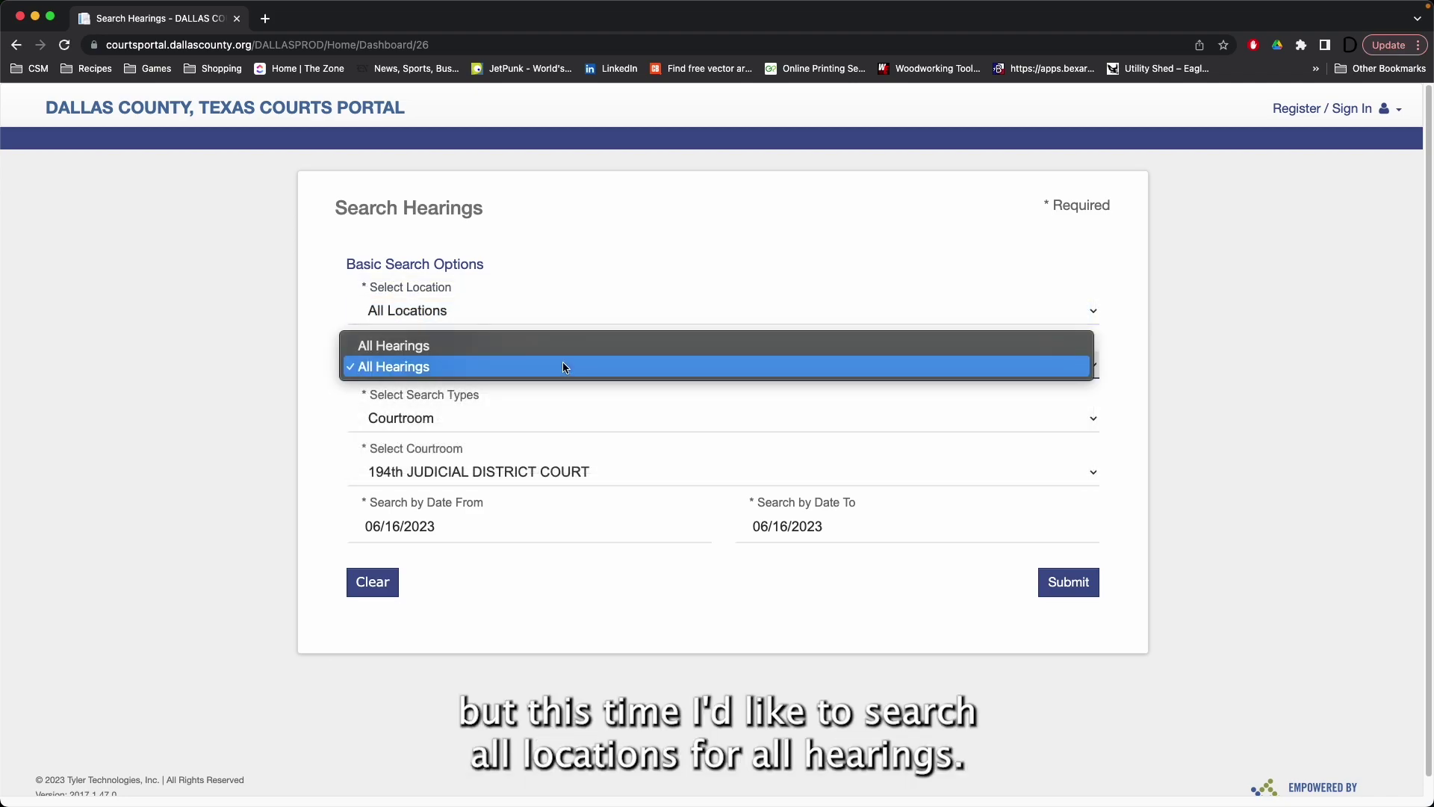
click(563, 361)
click(562, 427)
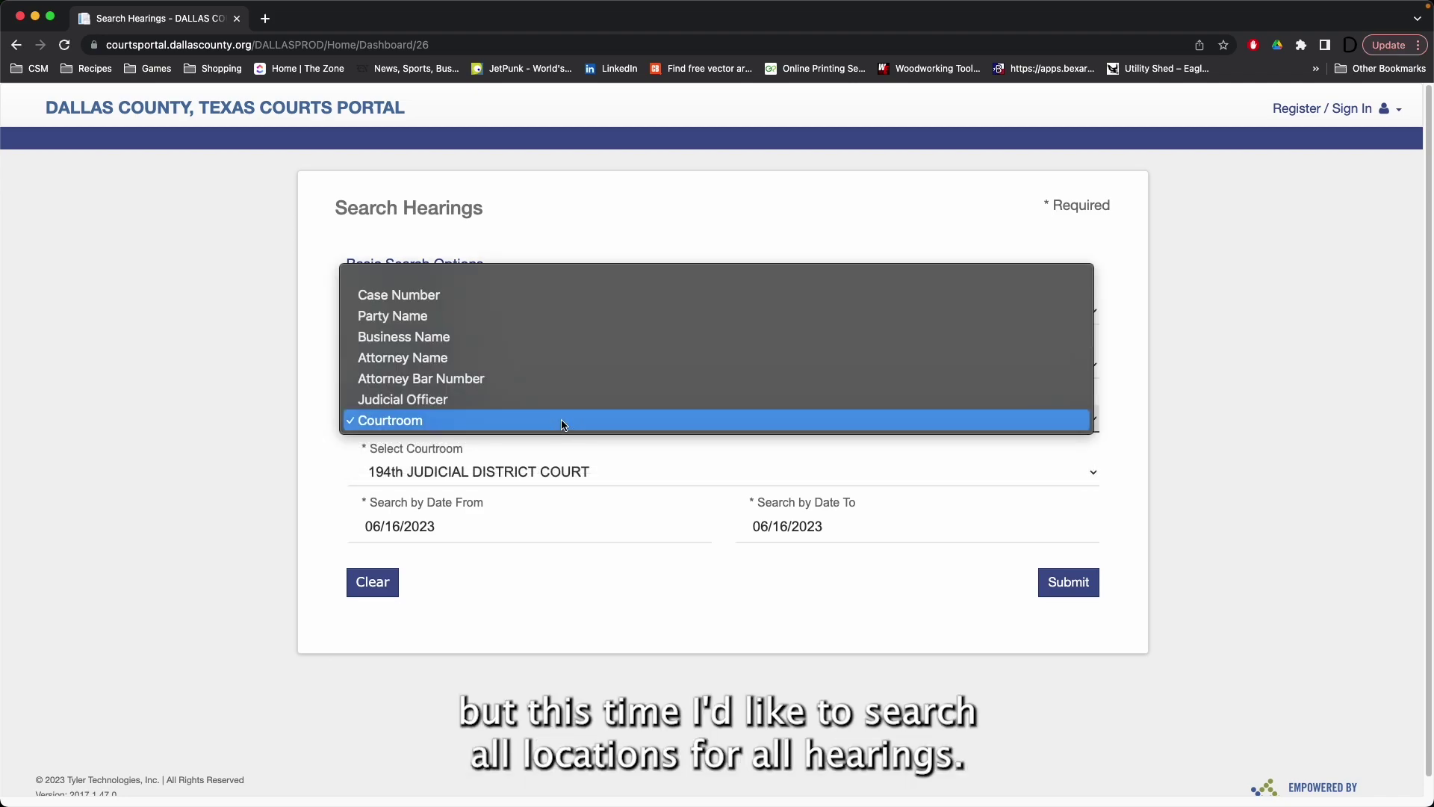
click(556, 365)
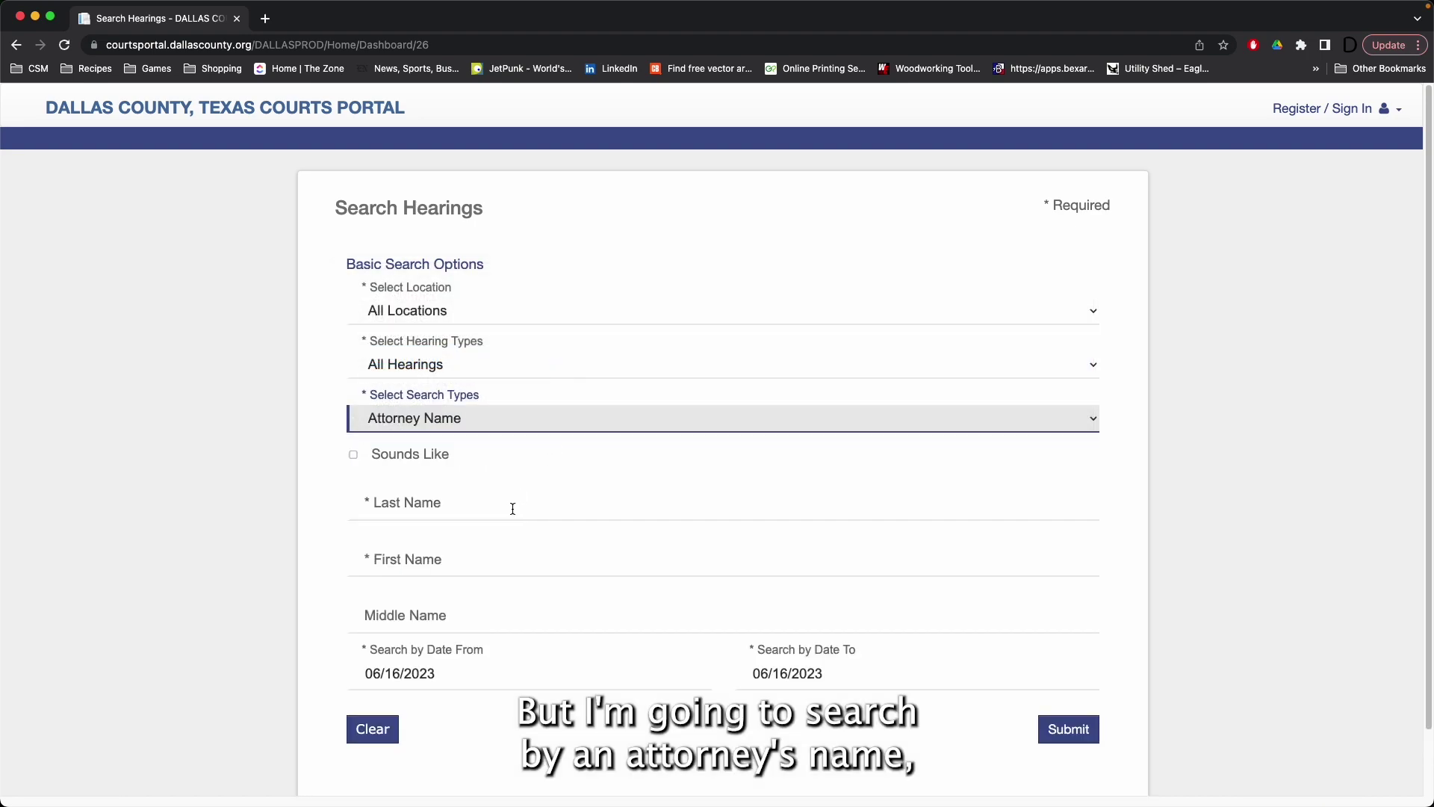
Step: Paste the copied attorney name, keeping only the surname in Last Name and the first name in First Name
right_click(511, 506)
click(558, 616)
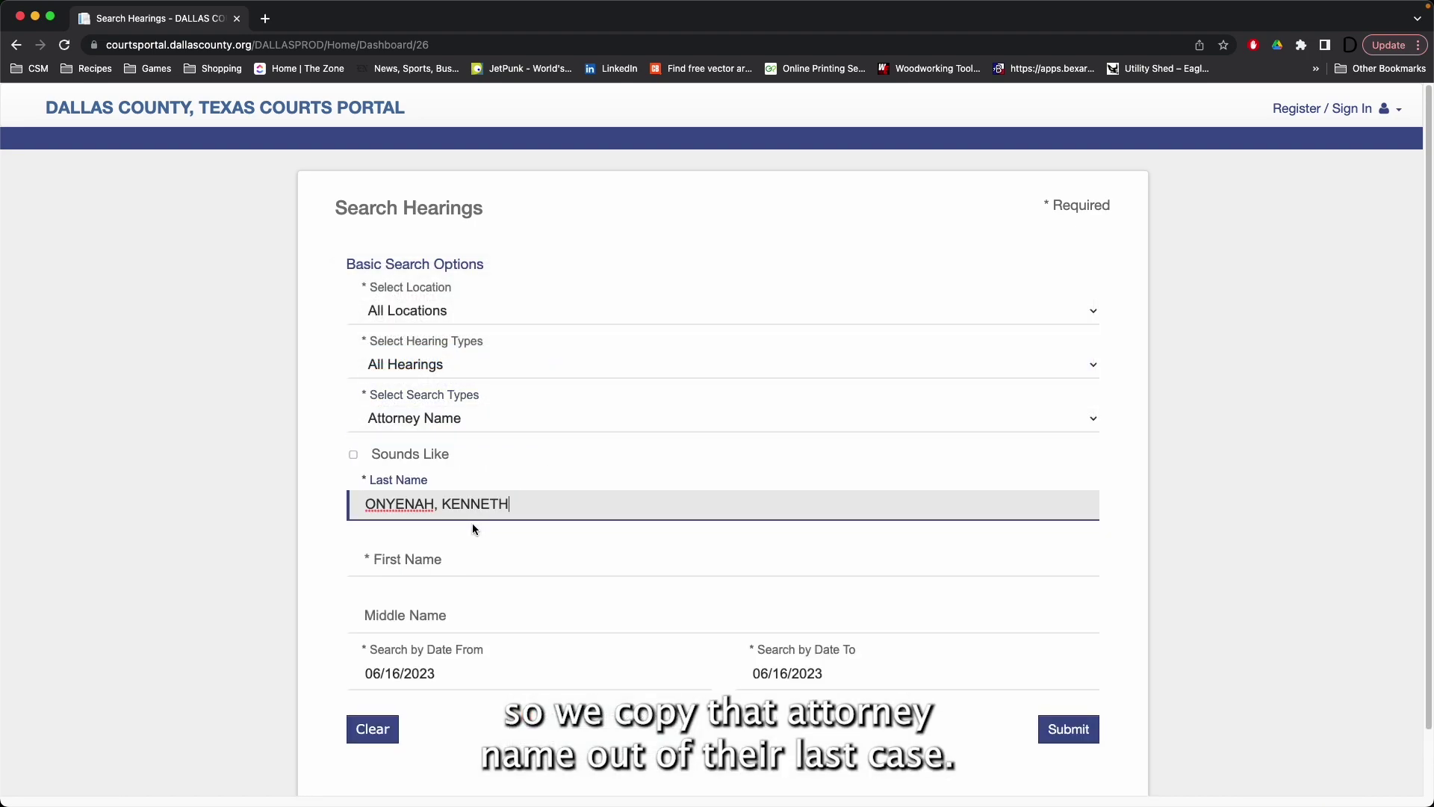
double_click(484, 503)
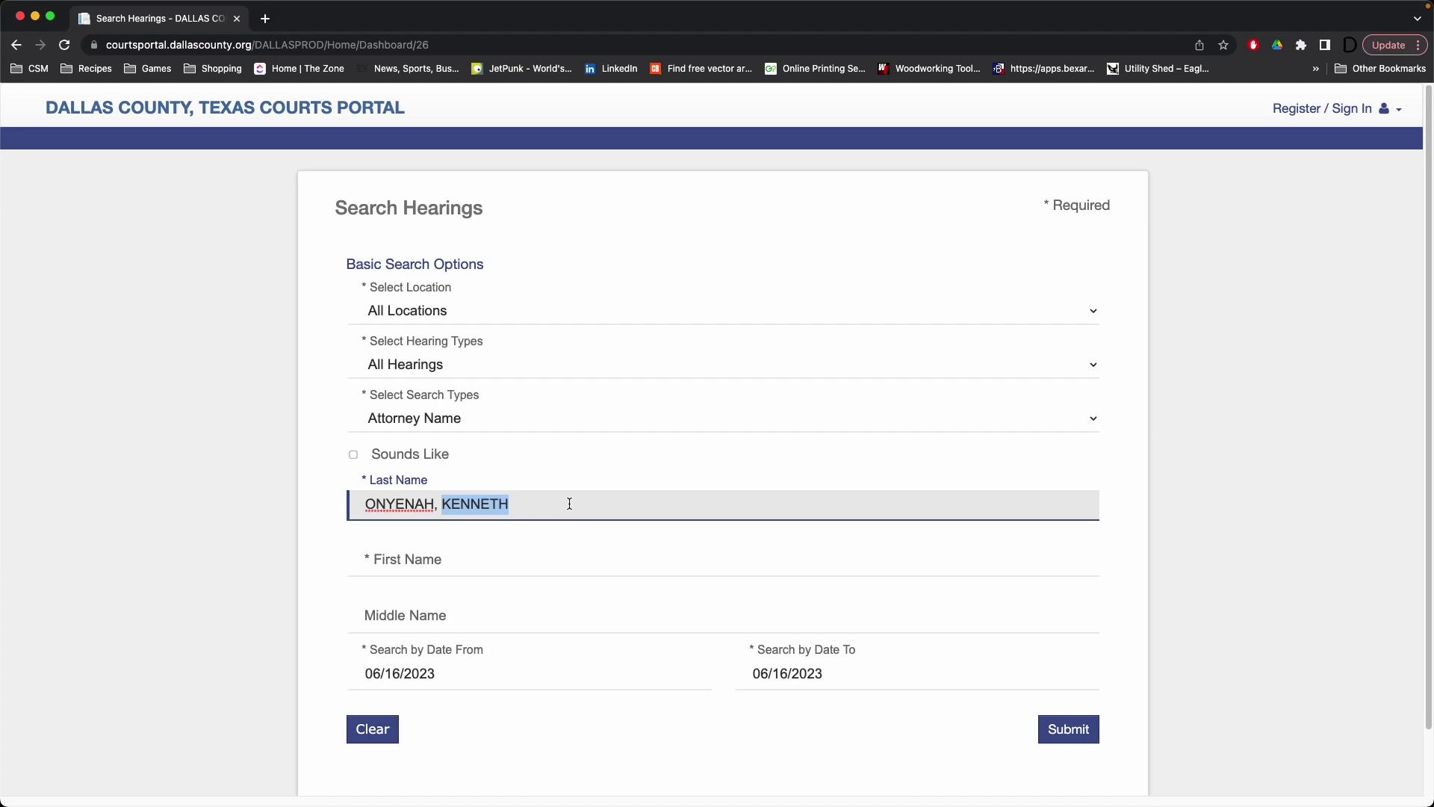
key(BackSpace)
key(BackSpace)
key(BackSpace)
key(Tab)
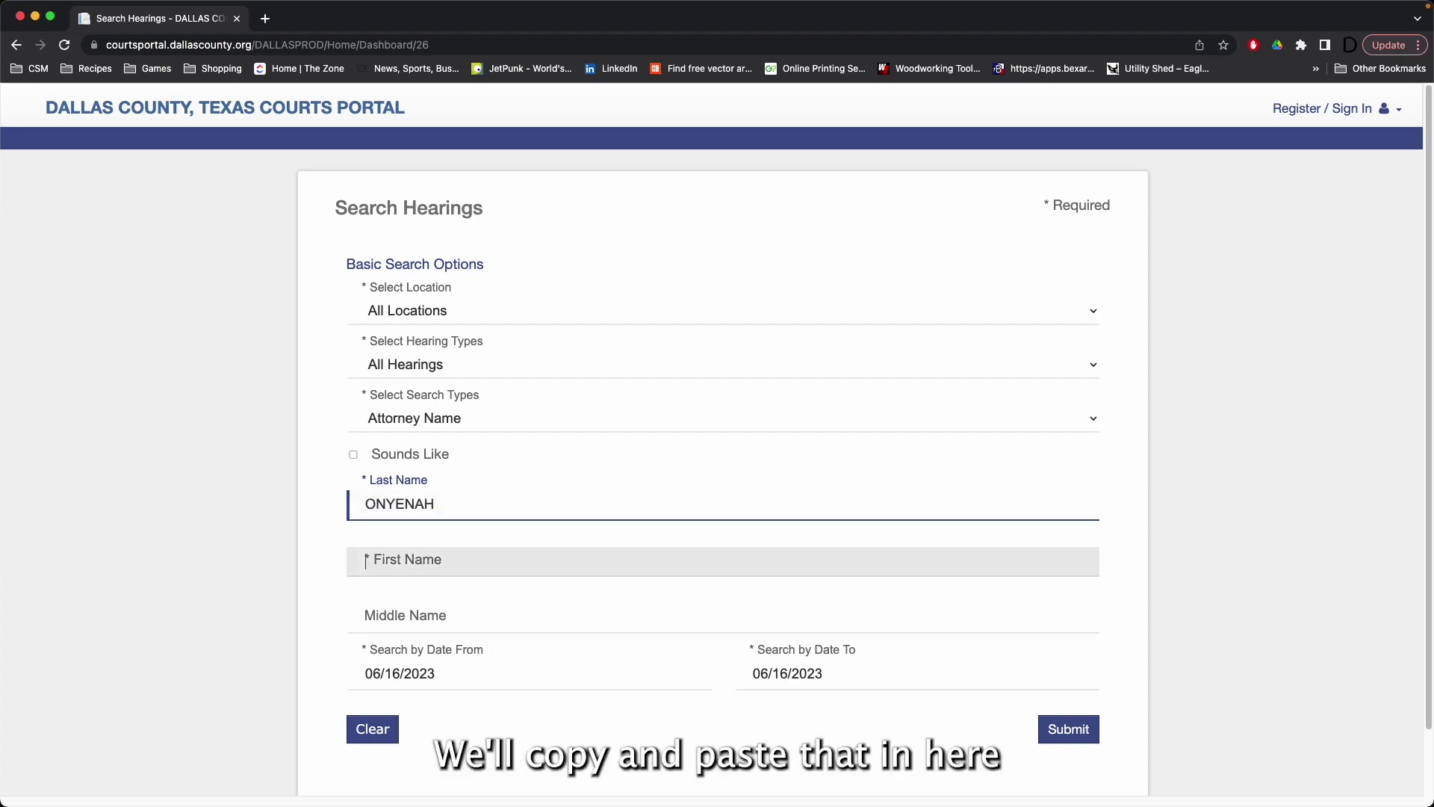
right_click(512, 558)
click(548, 660)
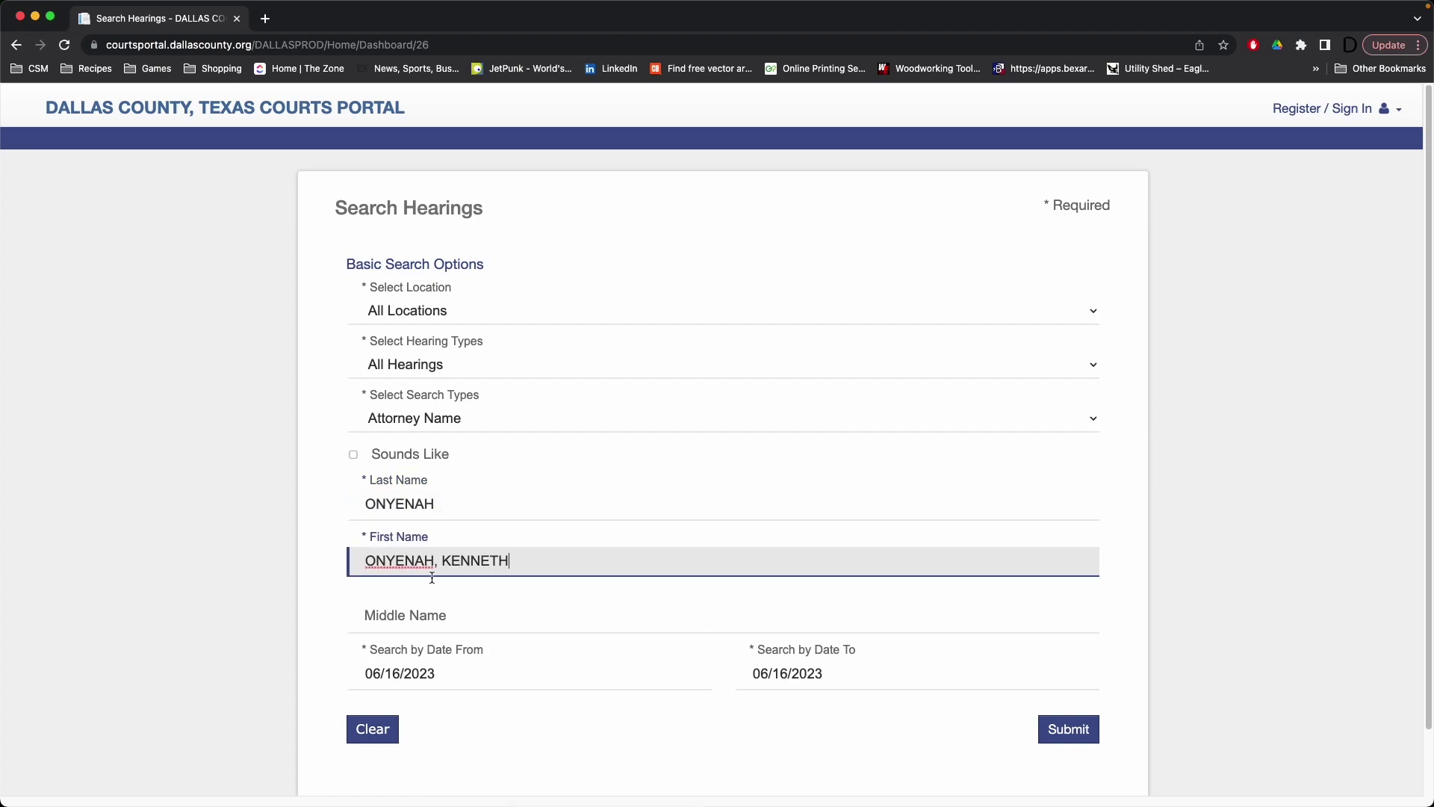
key(Left)
key(Left)
key(Left)
key(Left)
key(Left)
key(Left)
key(Left)
key(Left)
key(super+shift+Left)
key(BackSpace)
key(Delete)
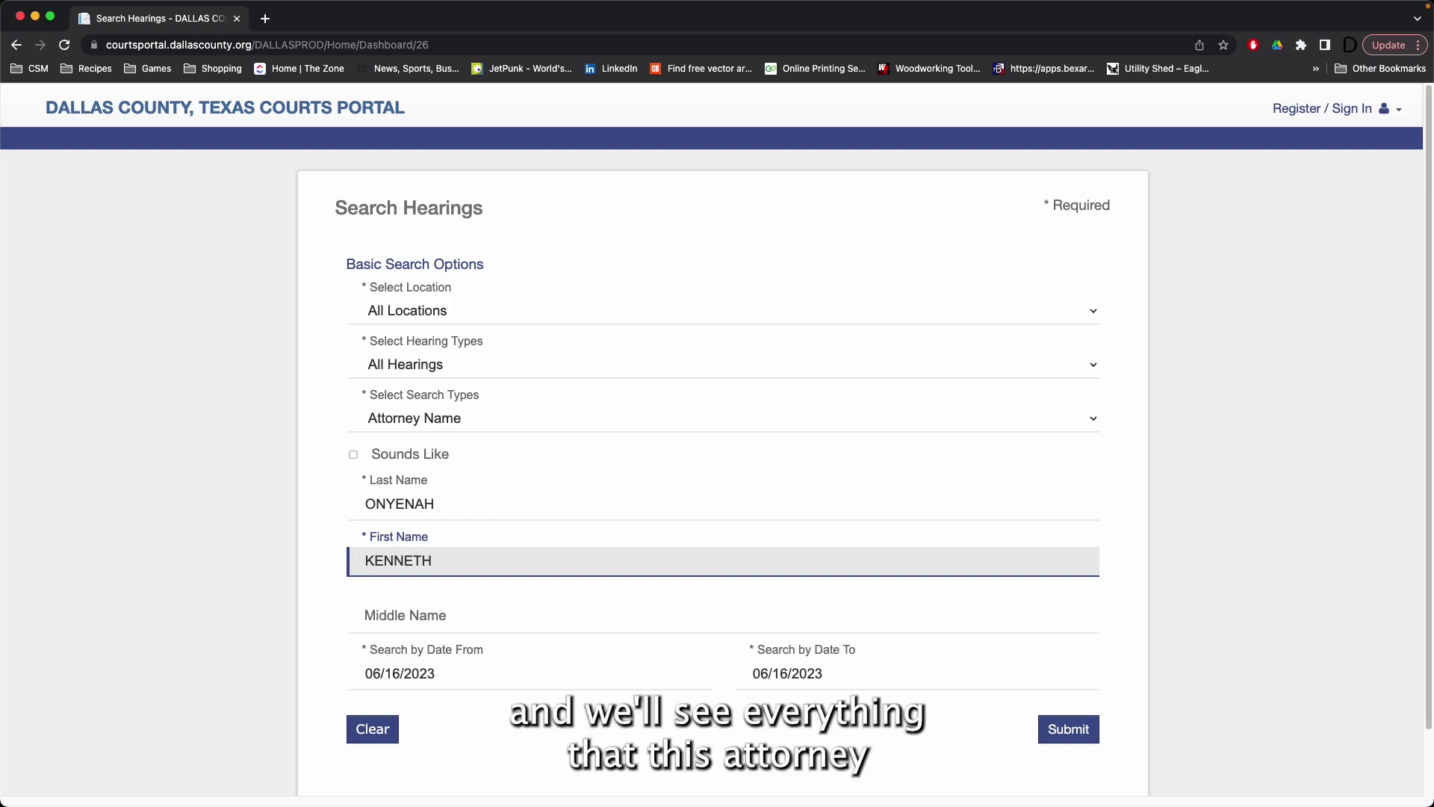
Step: Set the start date to 06/12/2023 and submit the attorney hearing search
key(Tab)
key(Tab)
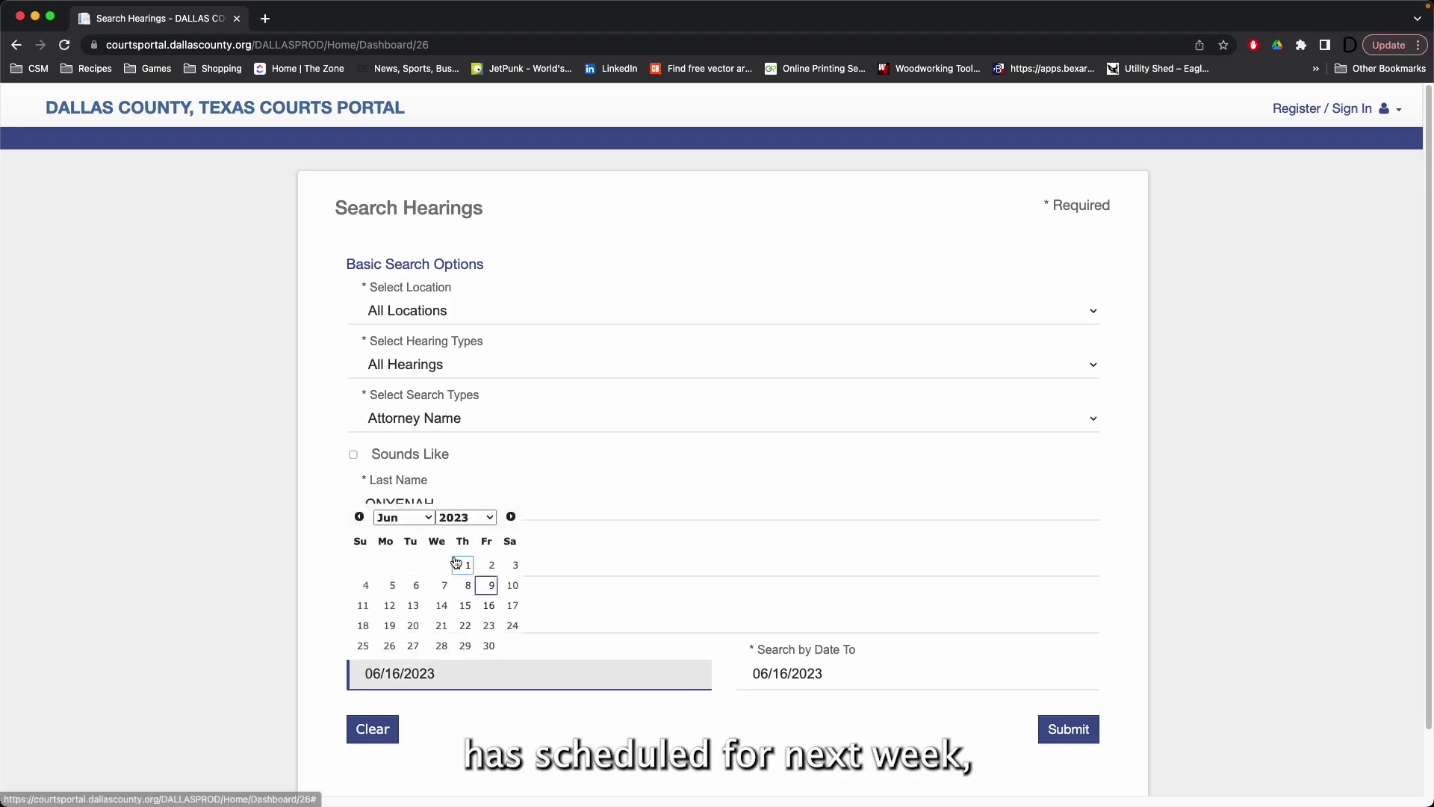
click(387, 606)
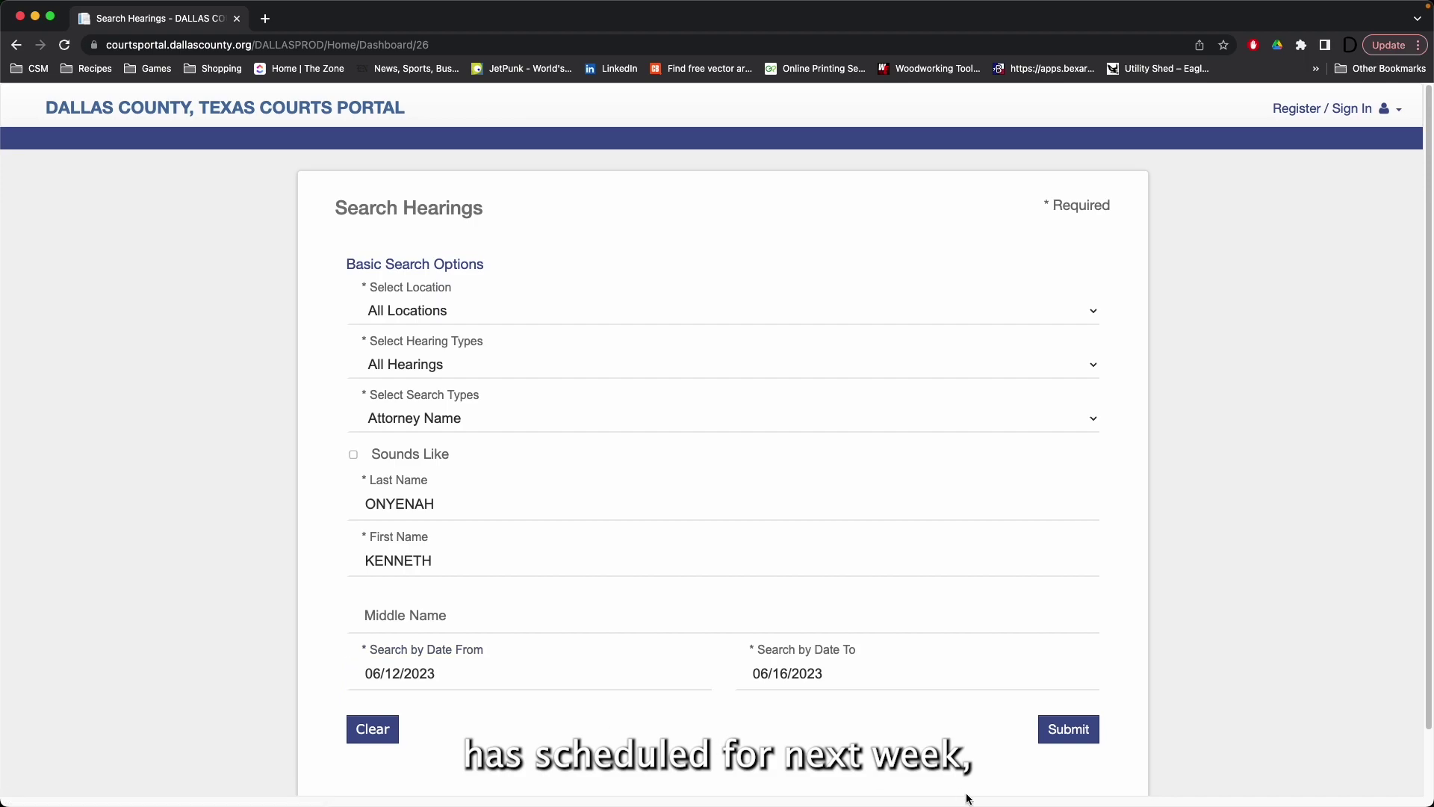
click(1069, 731)
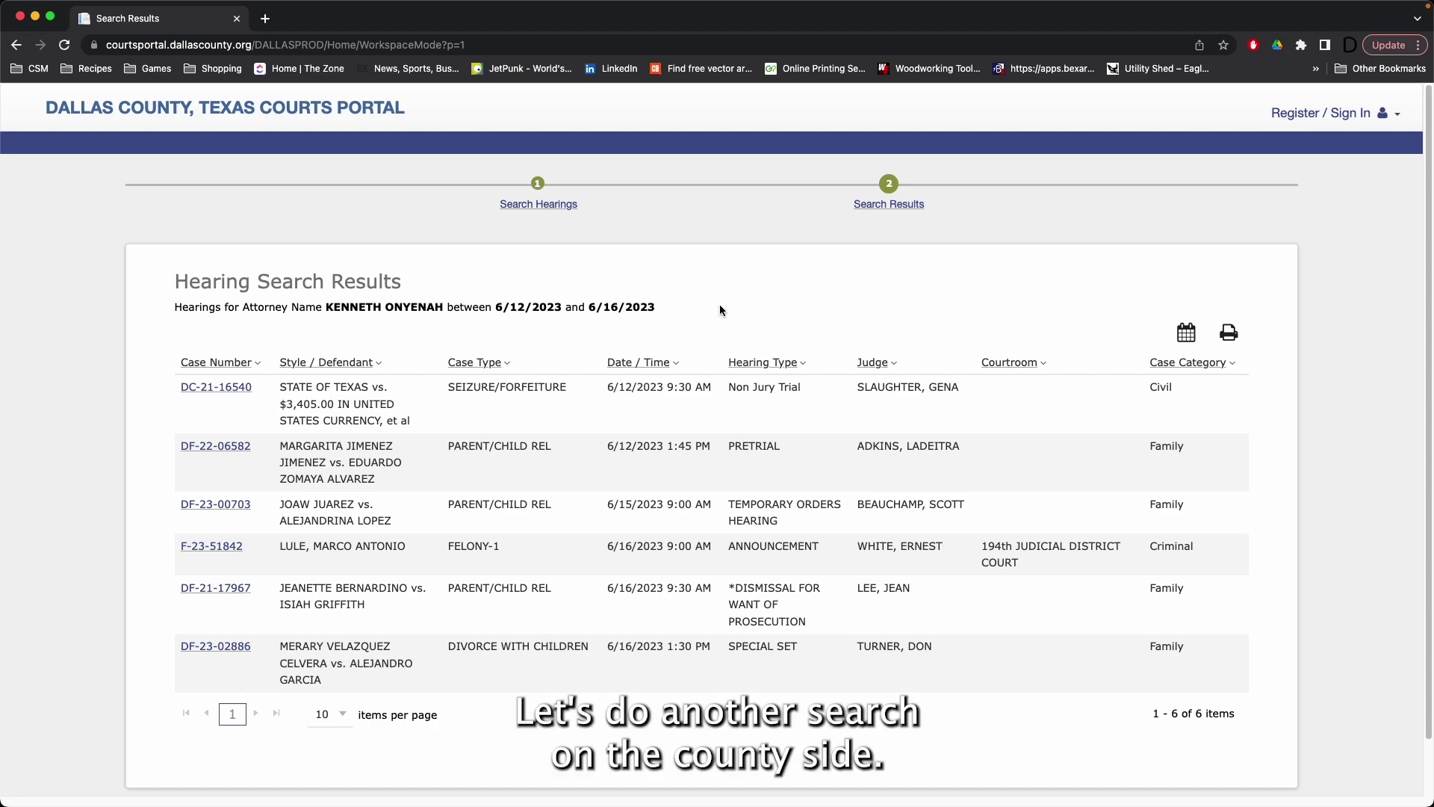
click(376, 112)
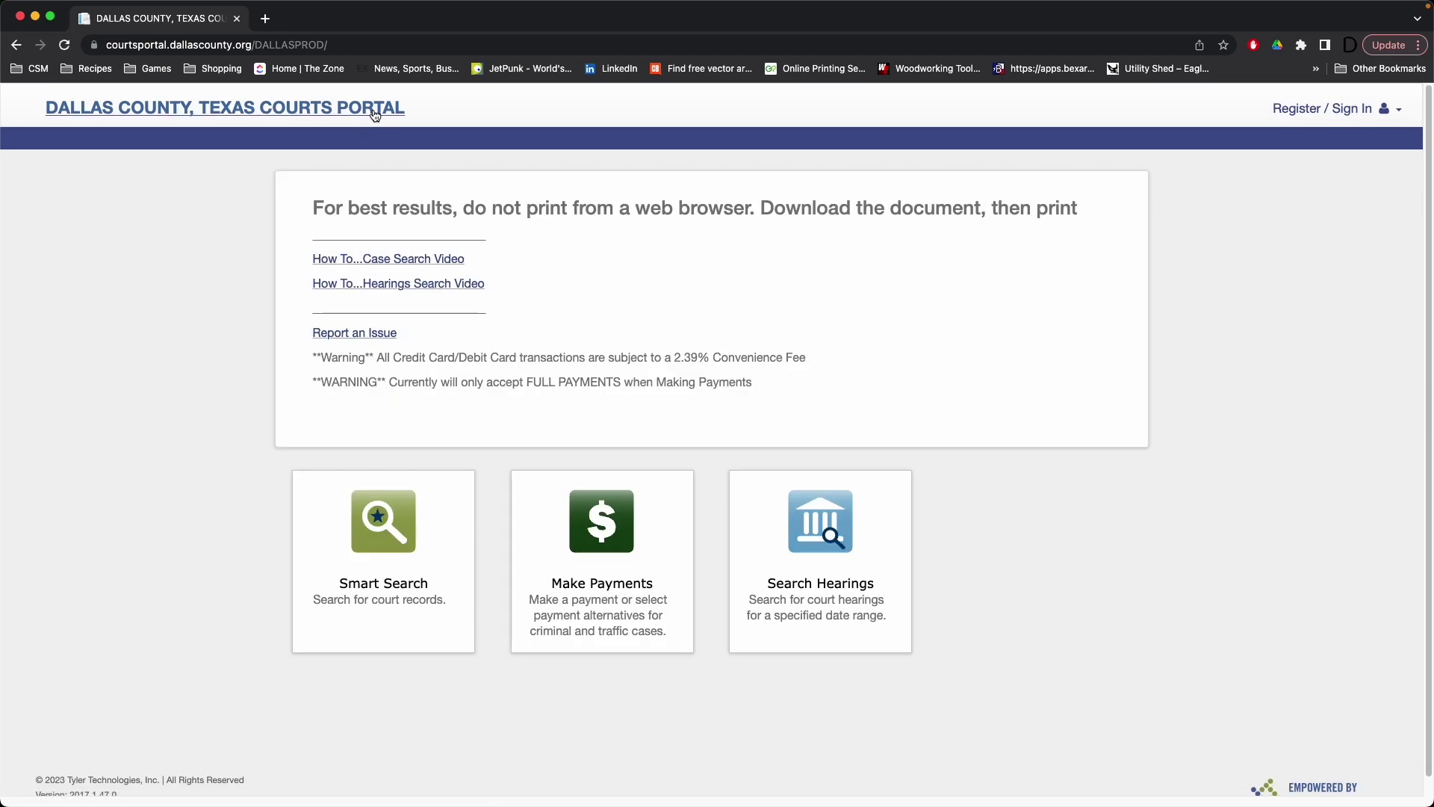
click(426, 518)
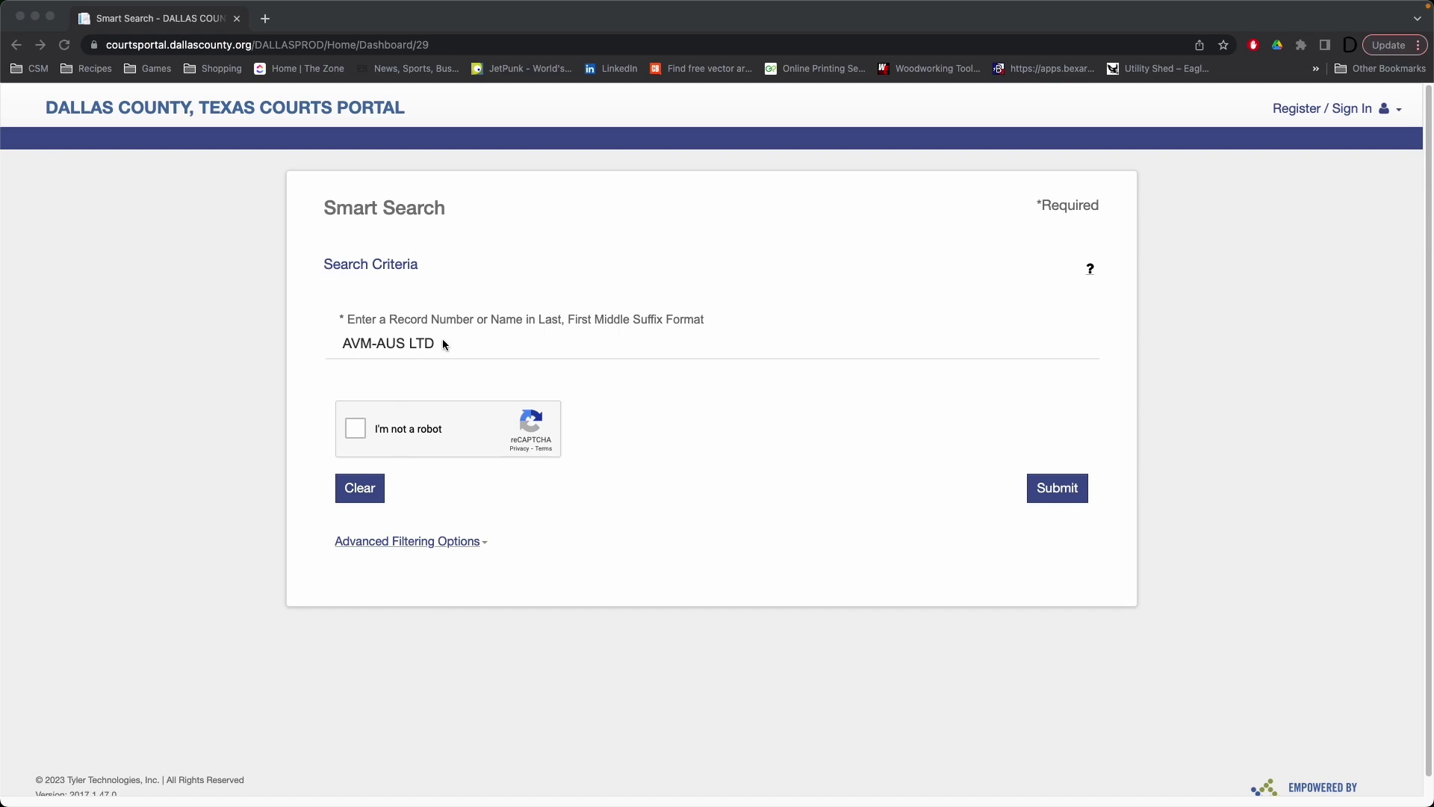
click(400, 343)
drag(451, 351, 272, 339)
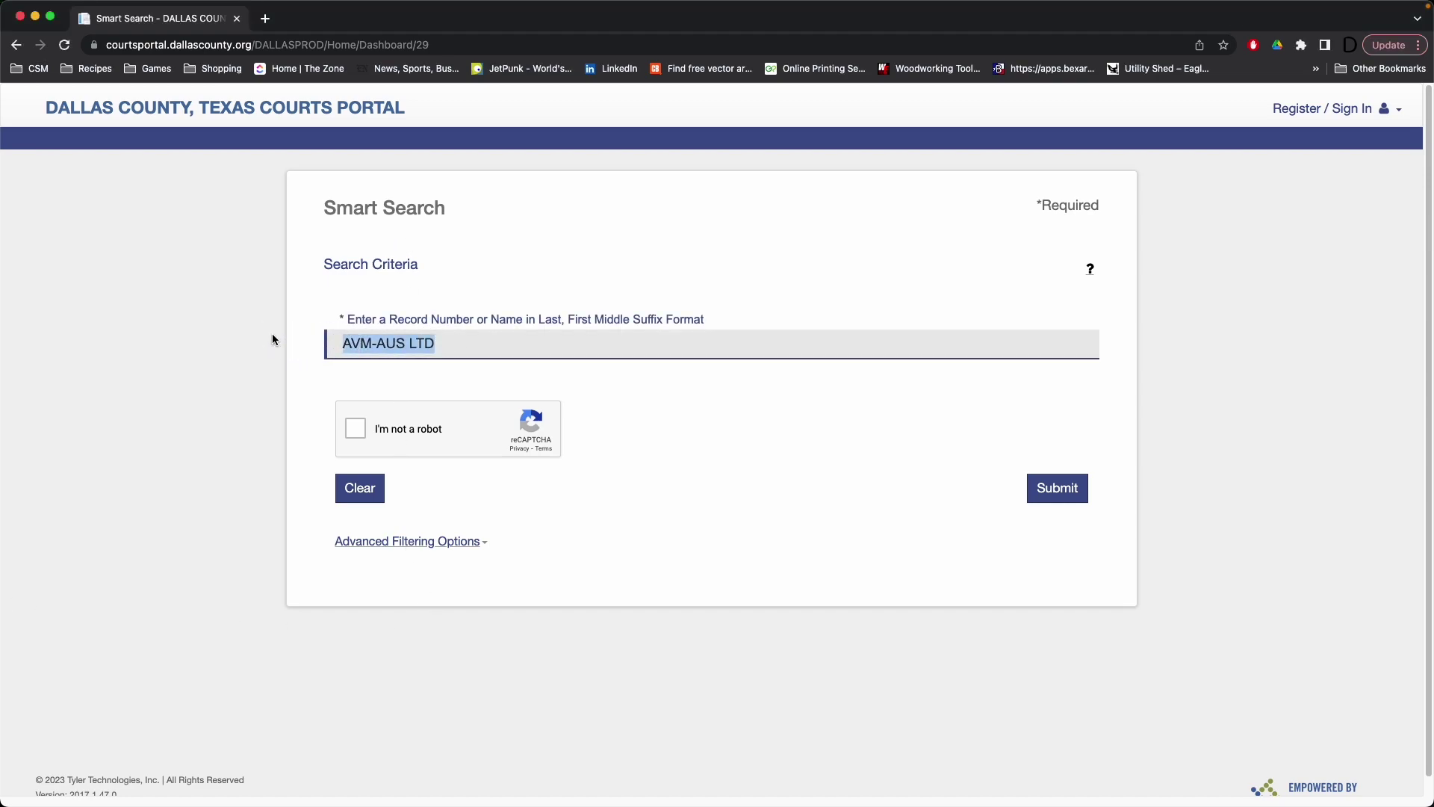
key(BackSpace)
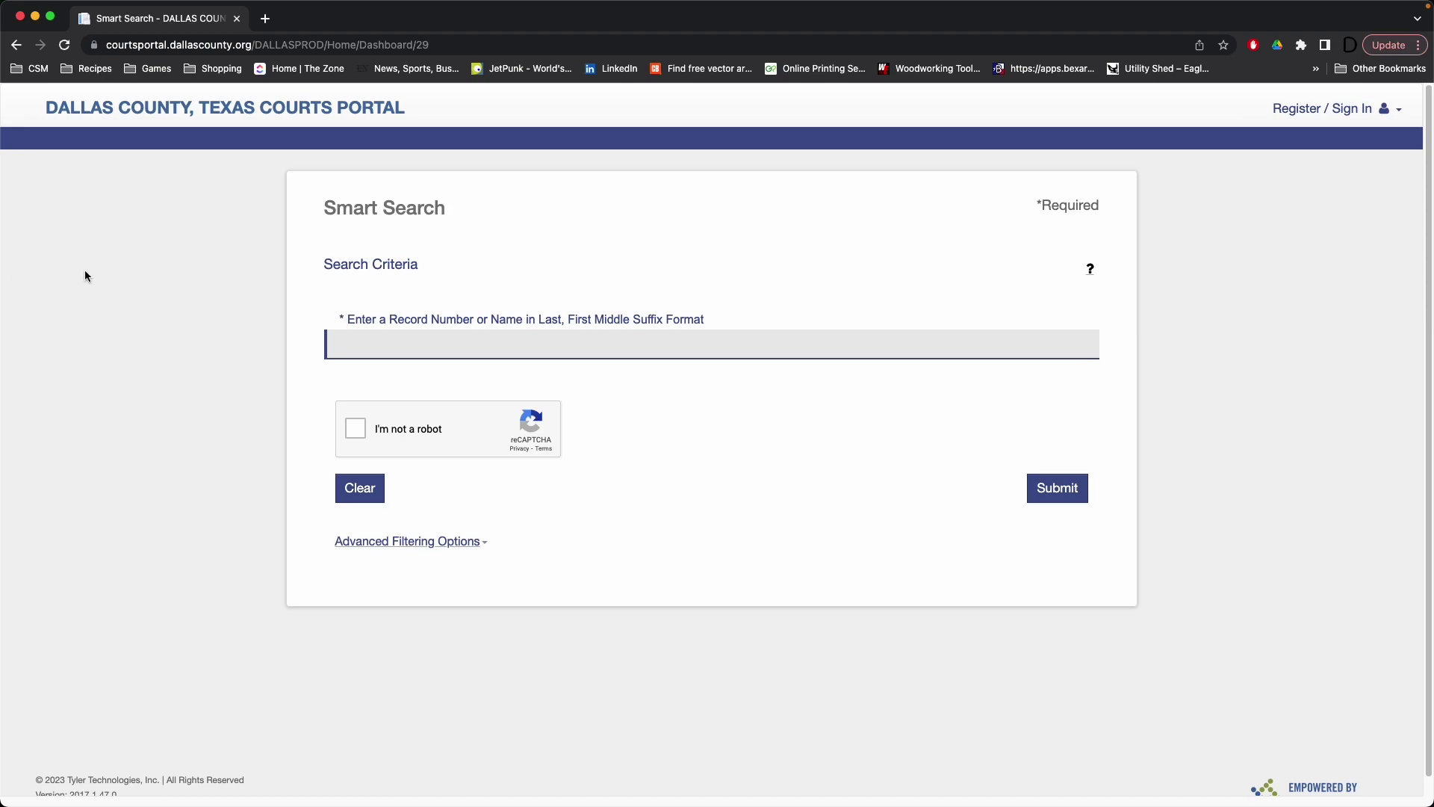
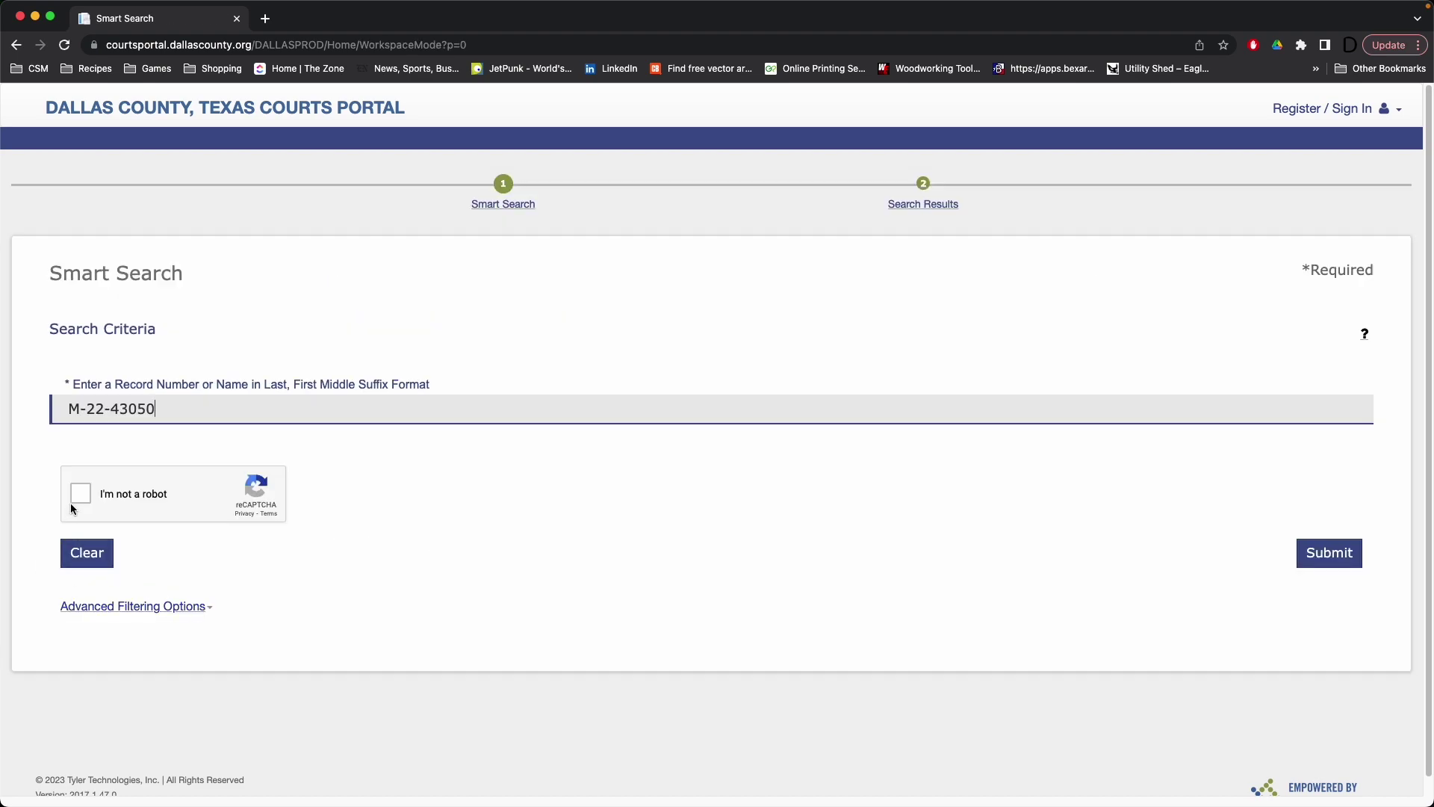
click(71, 499)
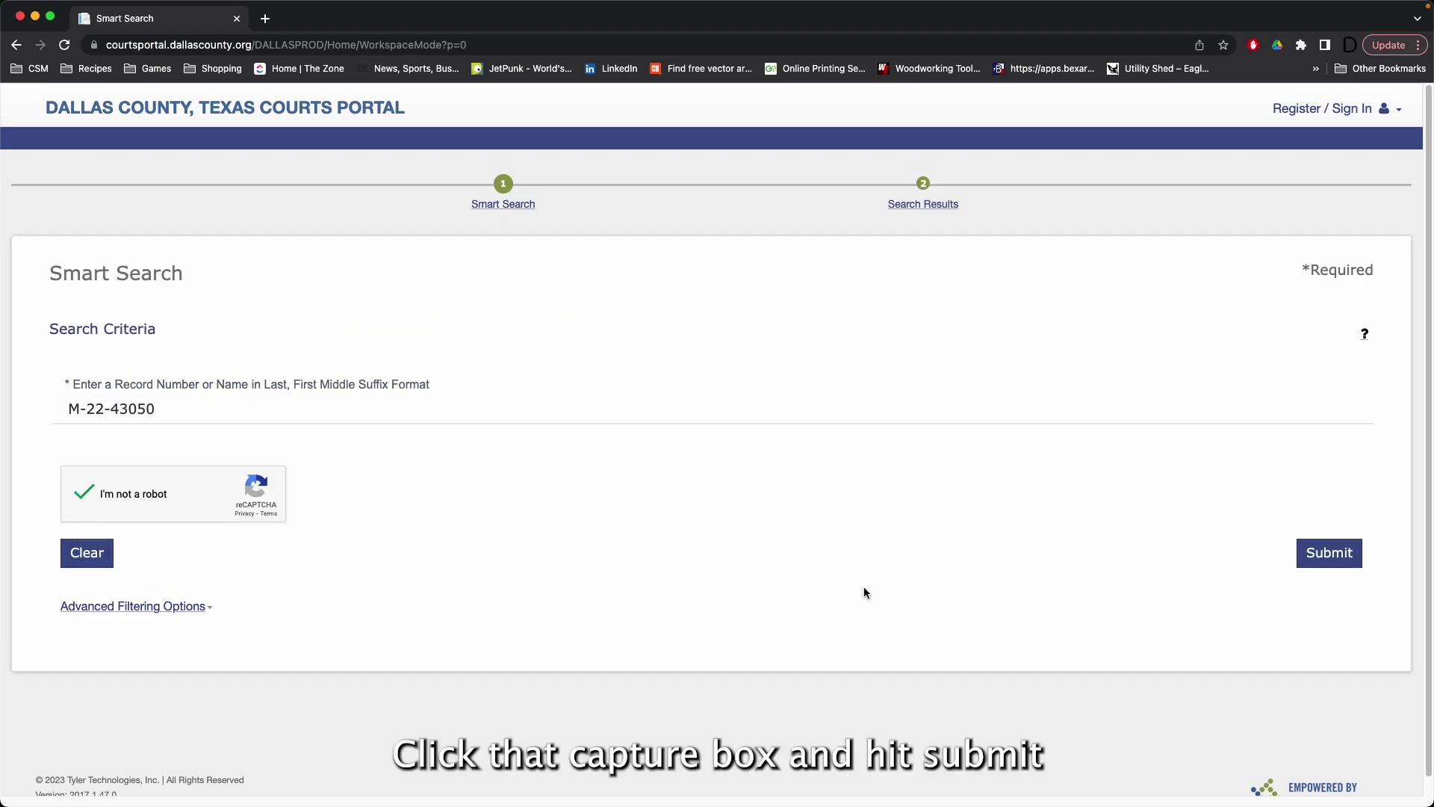
click(1336, 559)
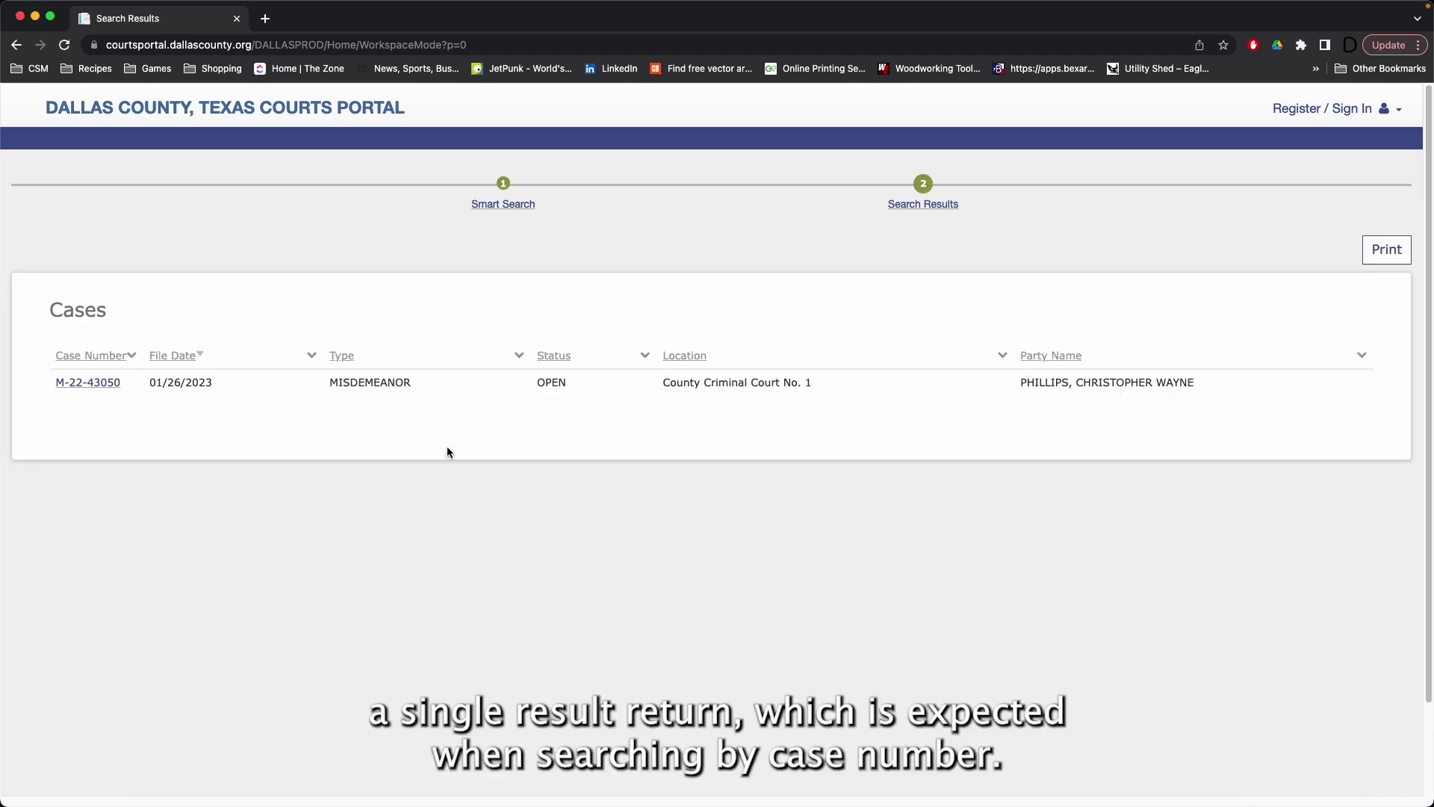
click(88, 383)
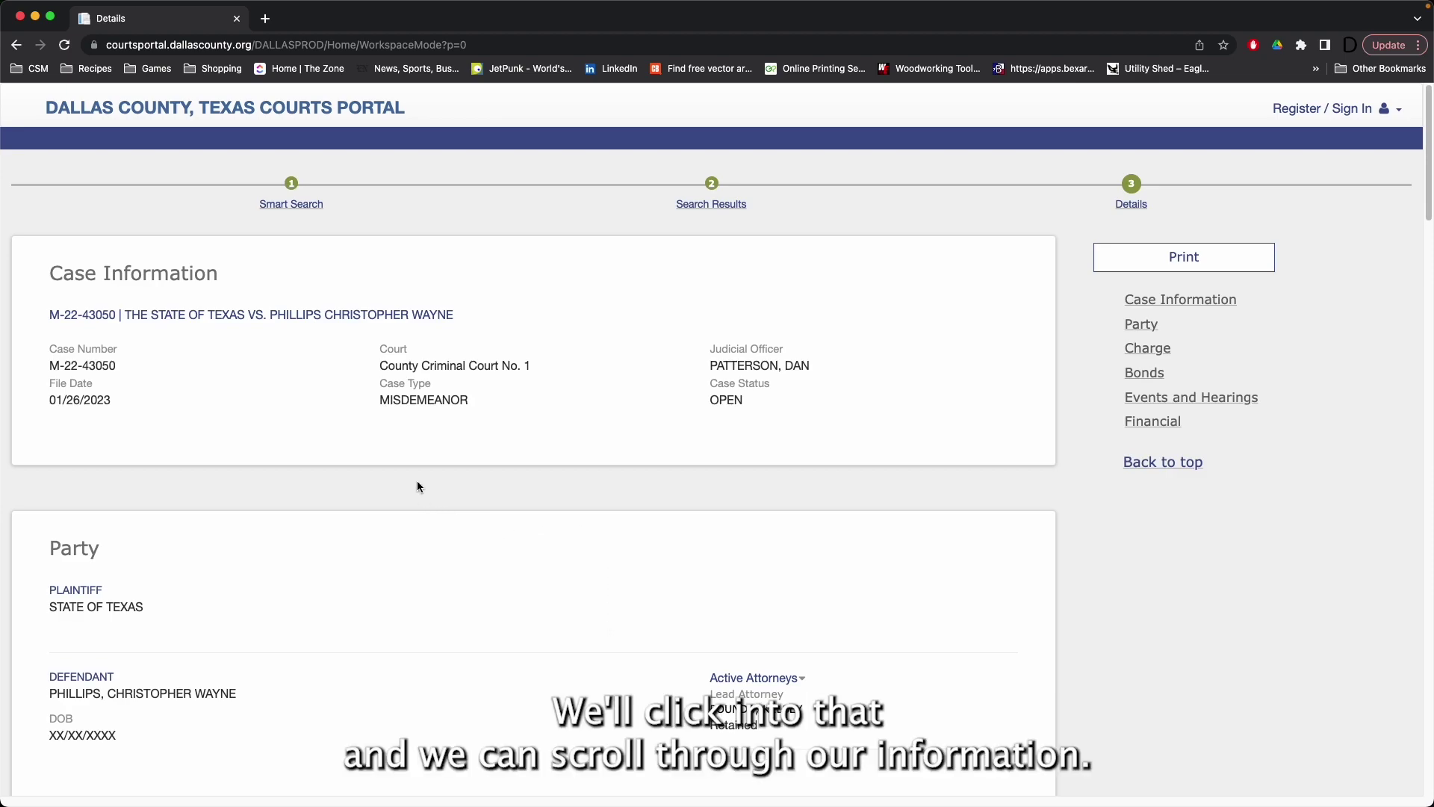
scroll(416, 484, down, 2)
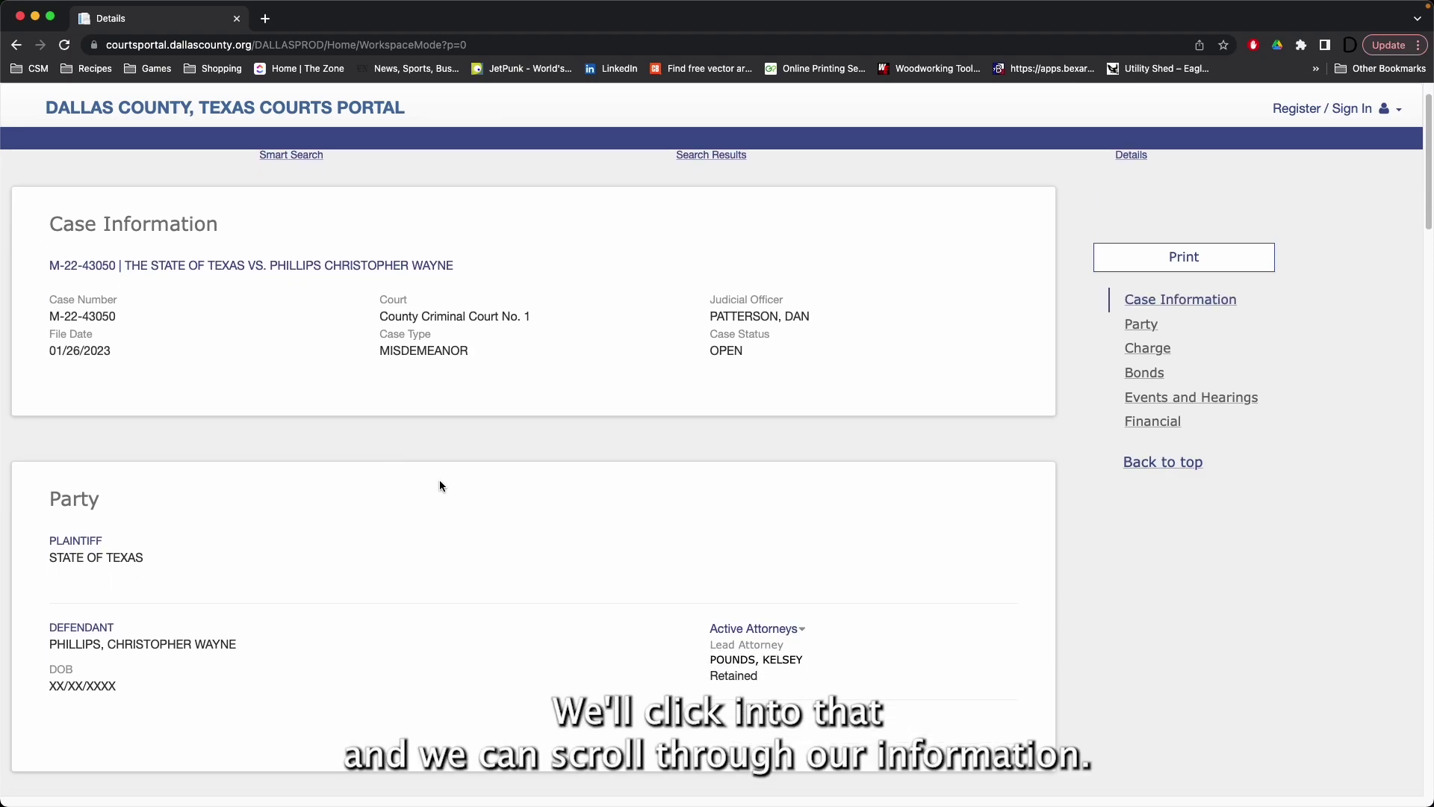
scroll(439, 485, down, 8)
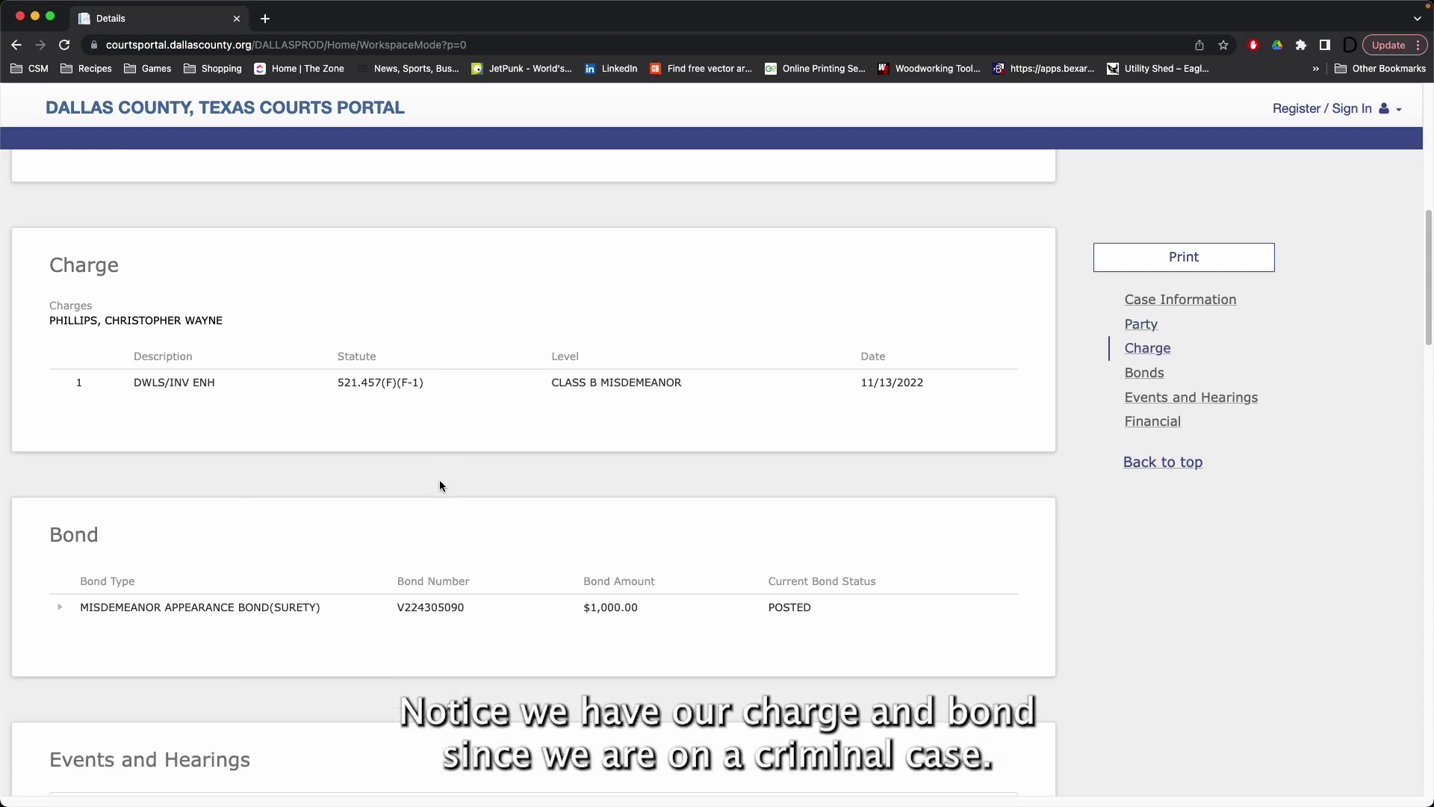
scroll(440, 486, down, 5)
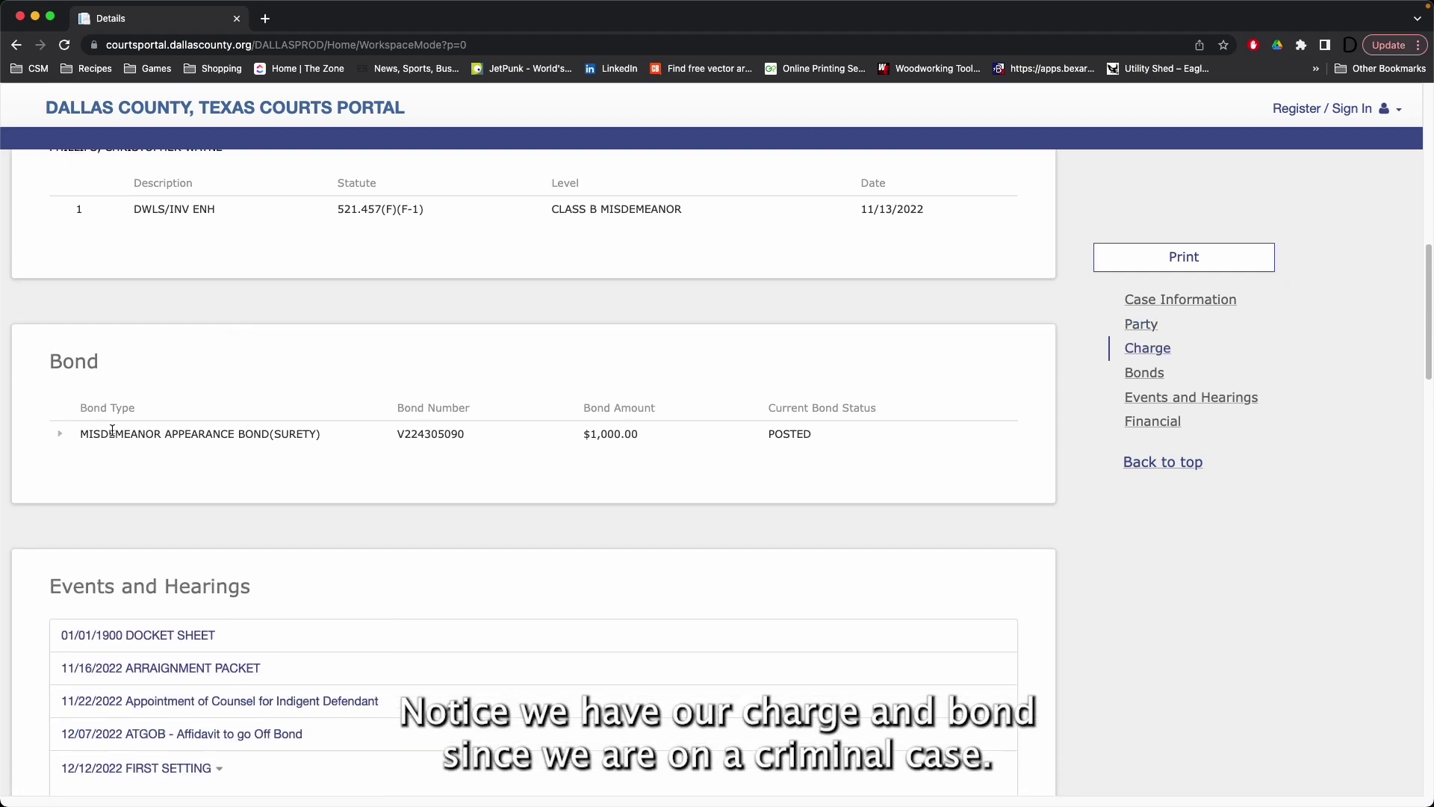
click(59, 434)
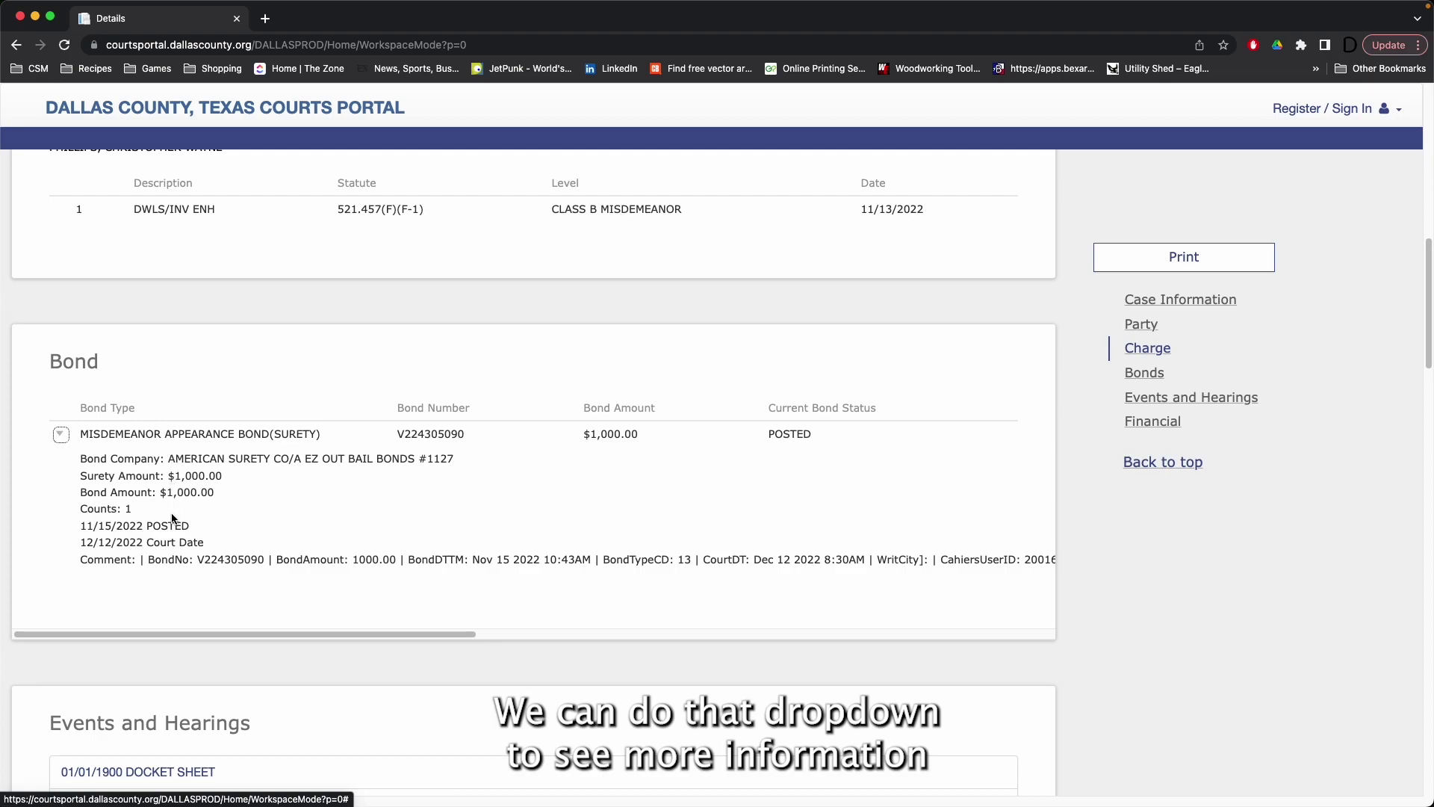
scroll(272, 532, down, 5)
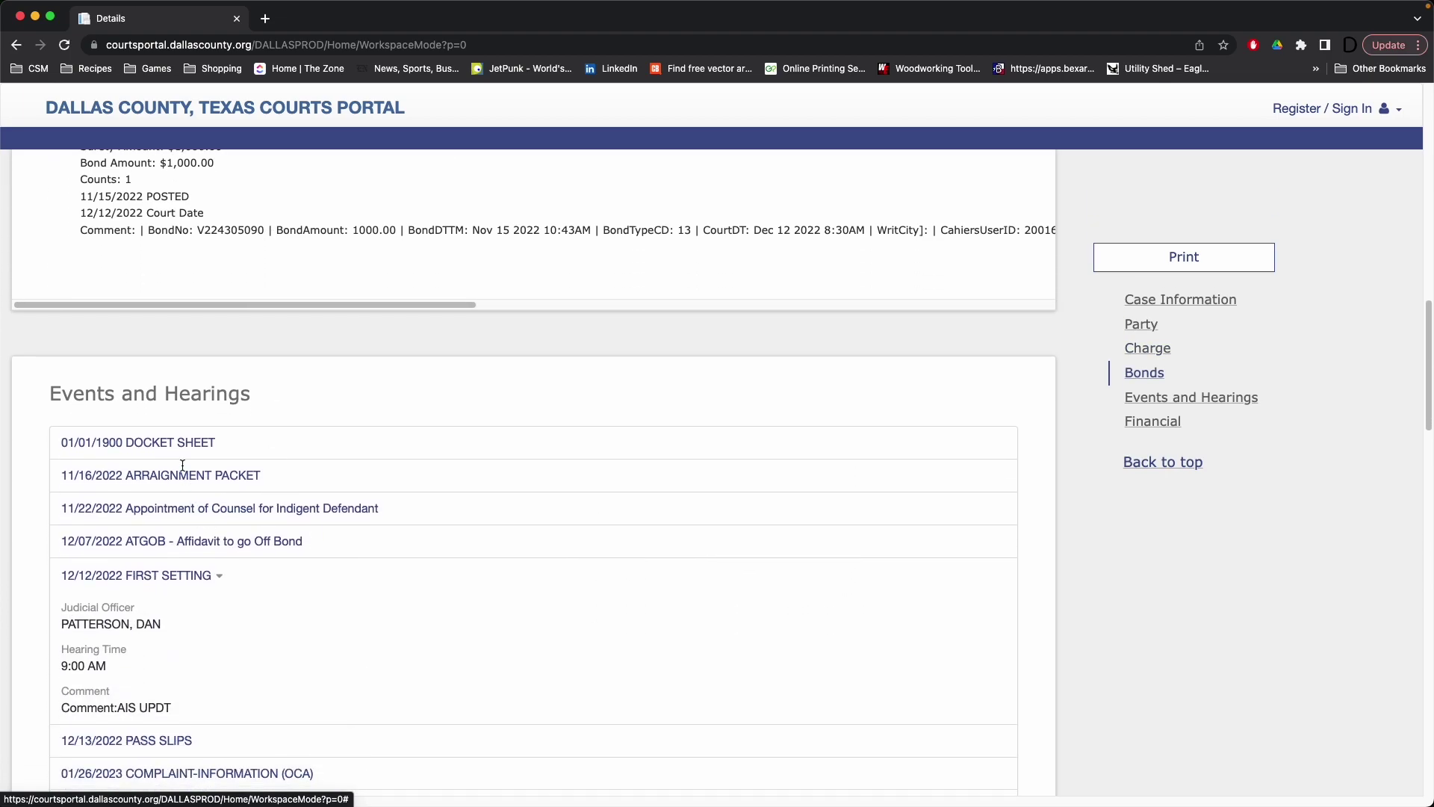
scroll(182, 465, down, 3)
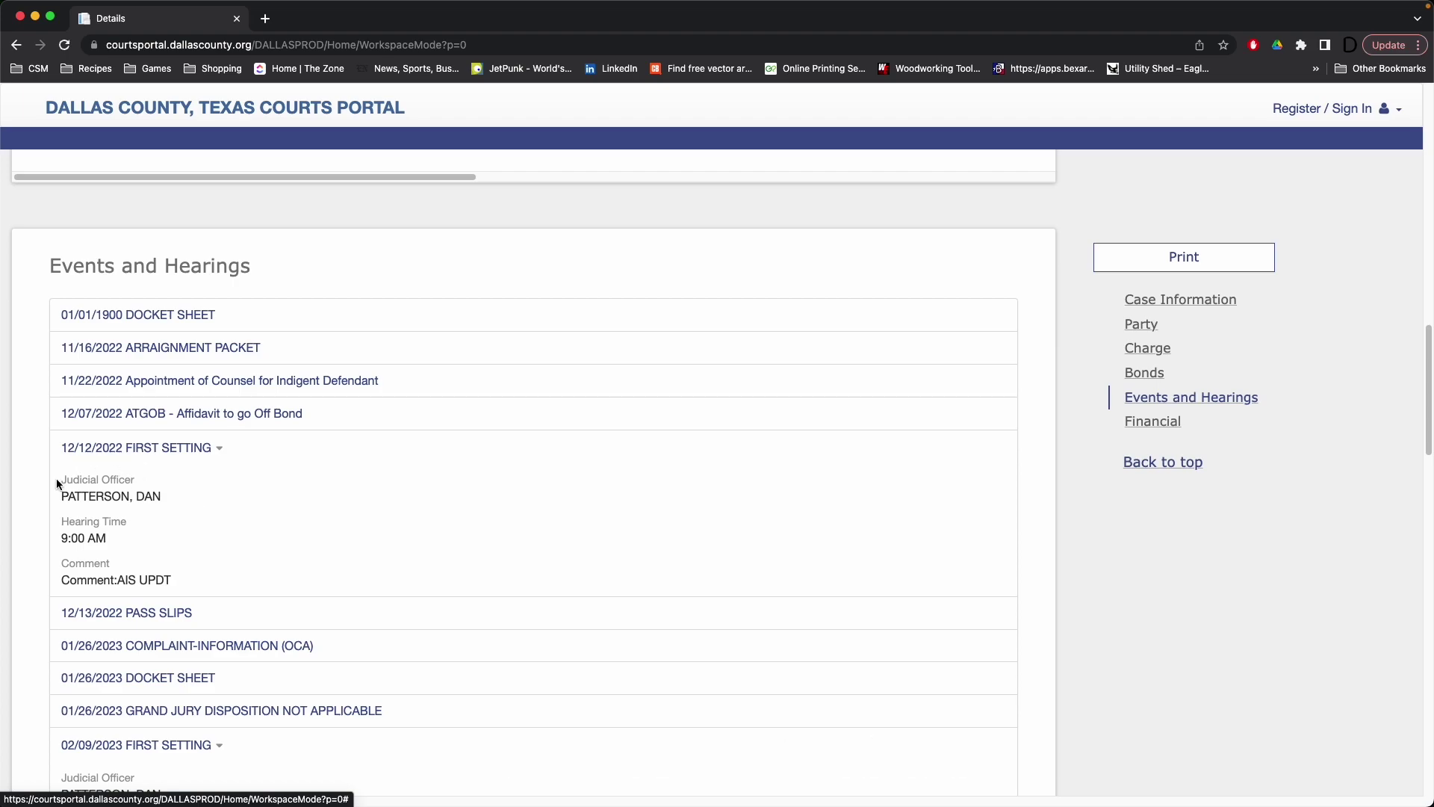
click(224, 454)
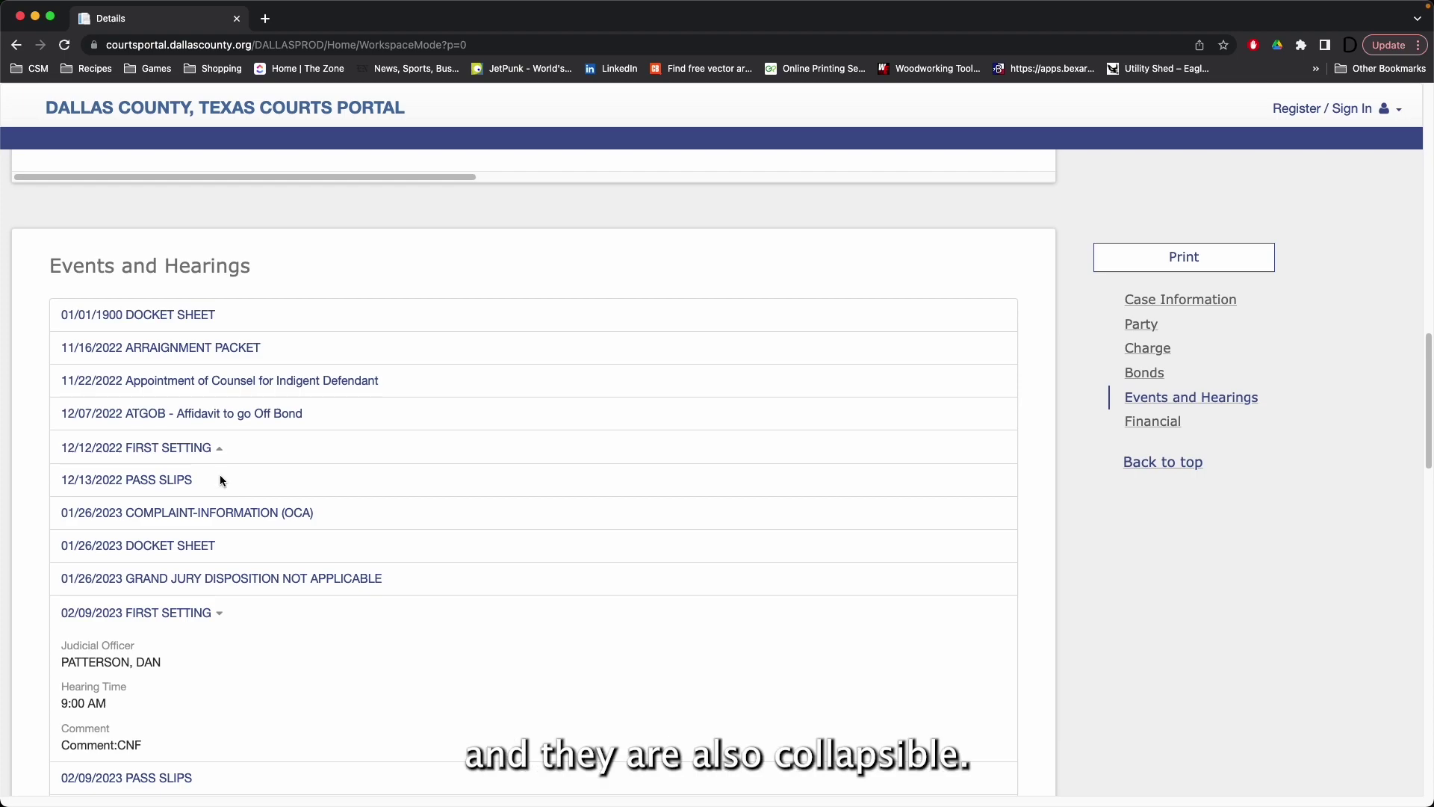
click(219, 454)
scroll(254, 494, down, 5)
scroll(254, 500, down, 15)
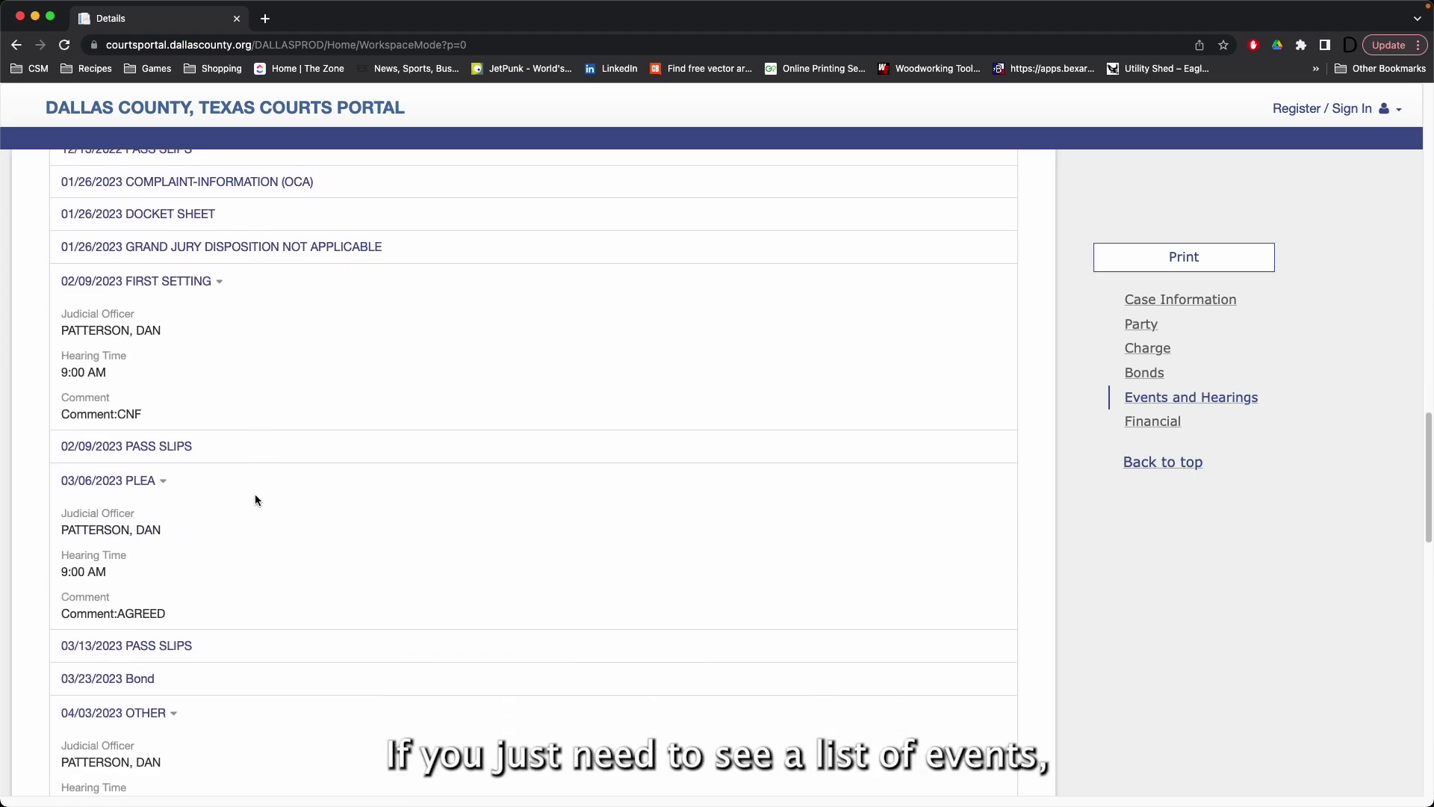
scroll(257, 496, up, 15)
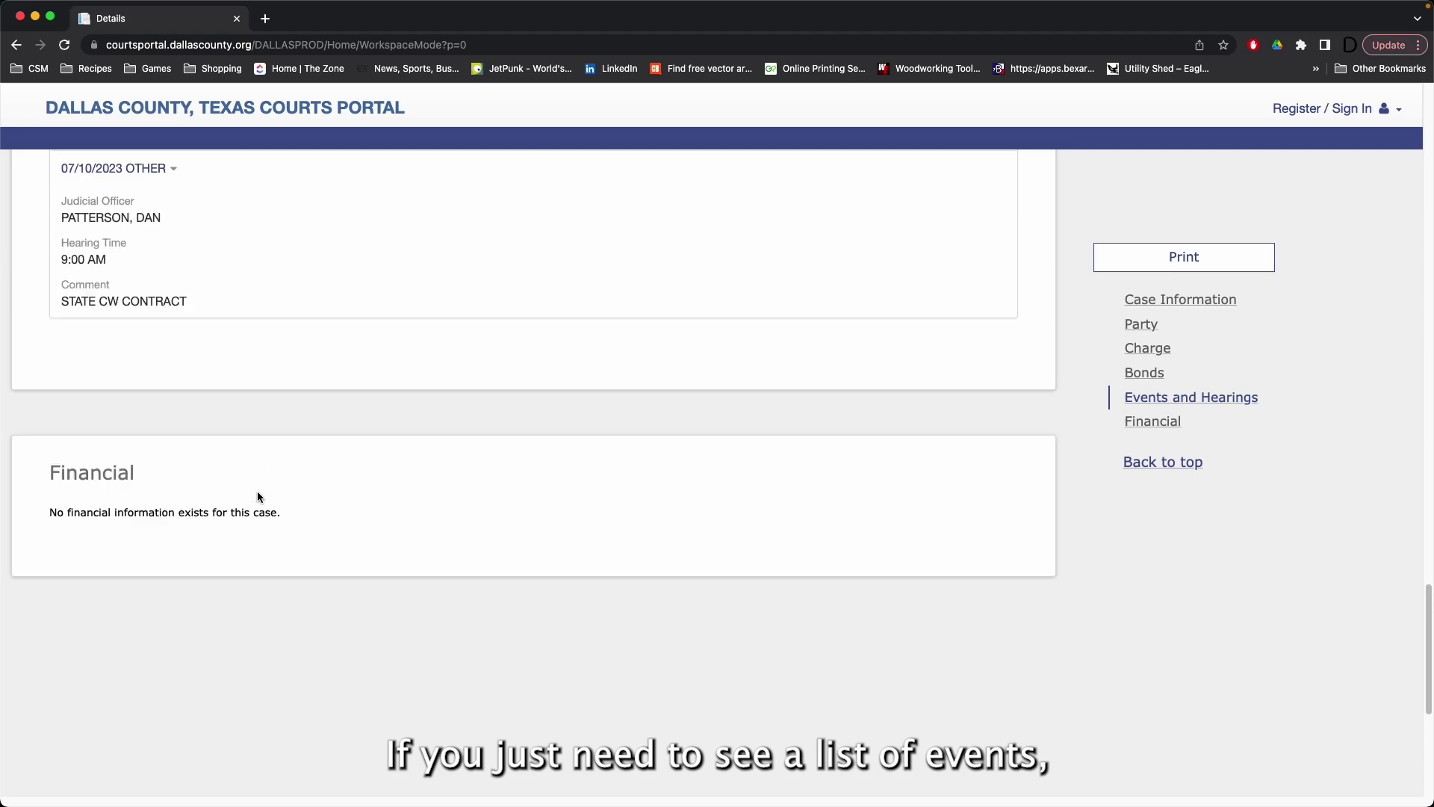
scroll(257, 497, up, 15)
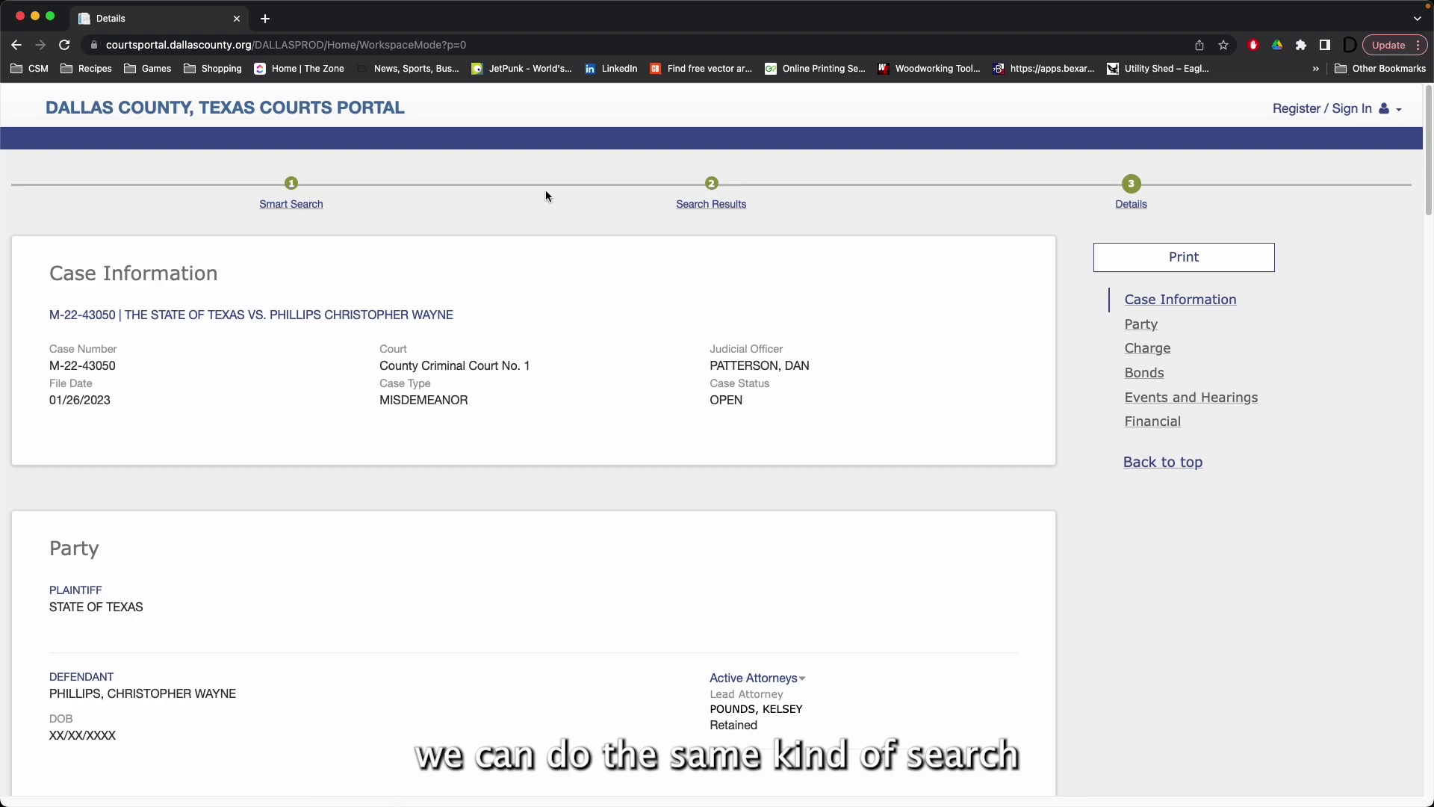
Step: Open Smart Search with advanced filtering and replace the old case number with the defendant's name
click(266, 109)
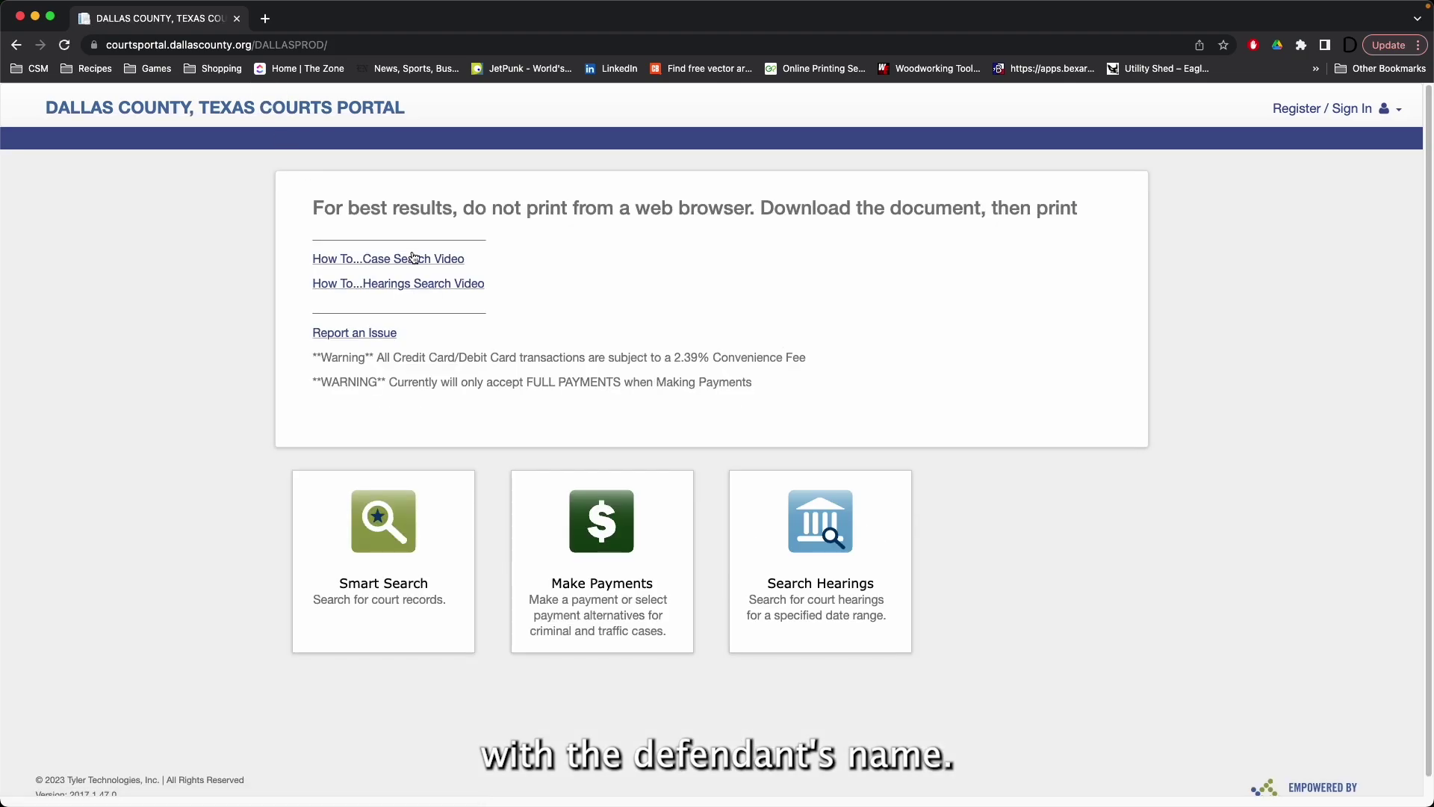
click(400, 526)
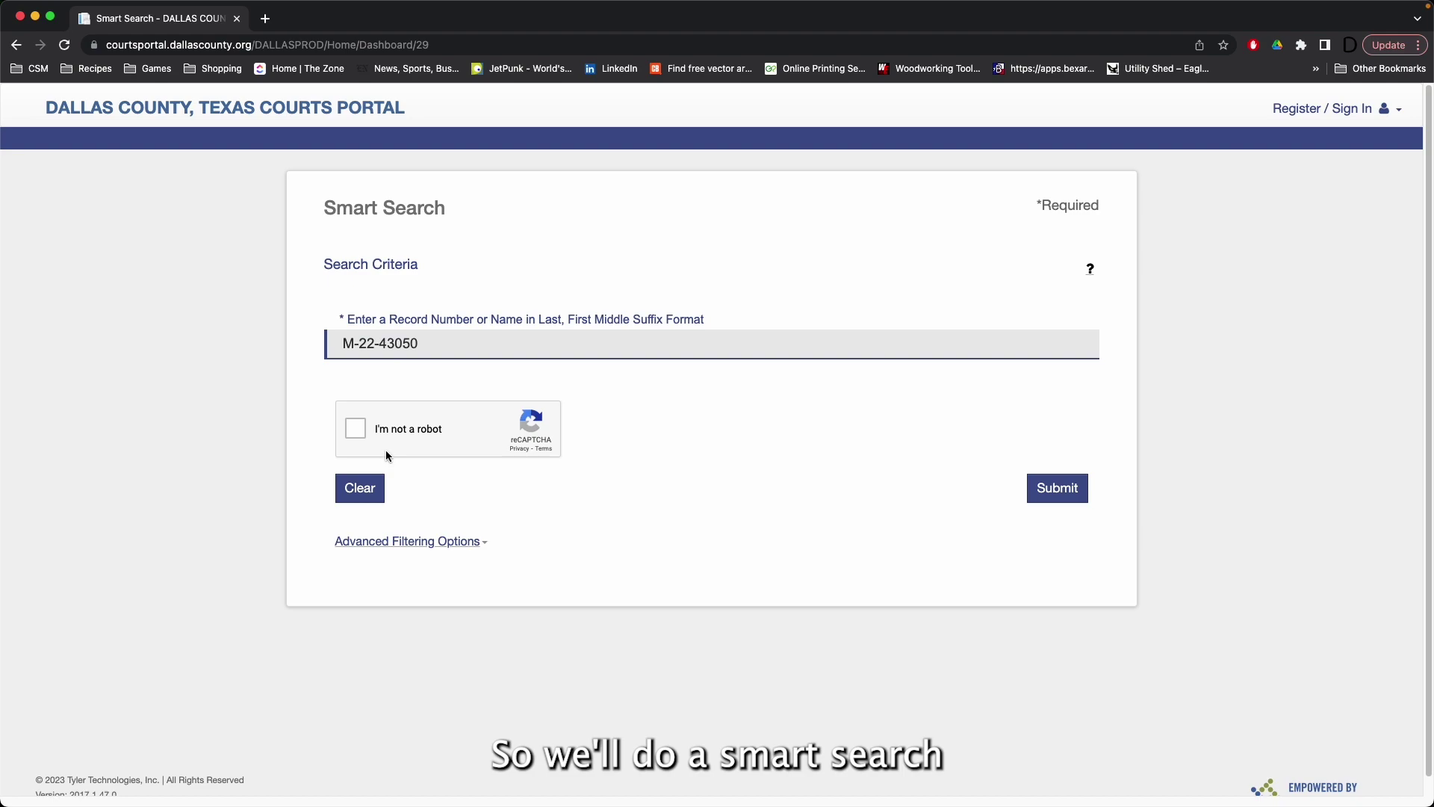
click(447, 542)
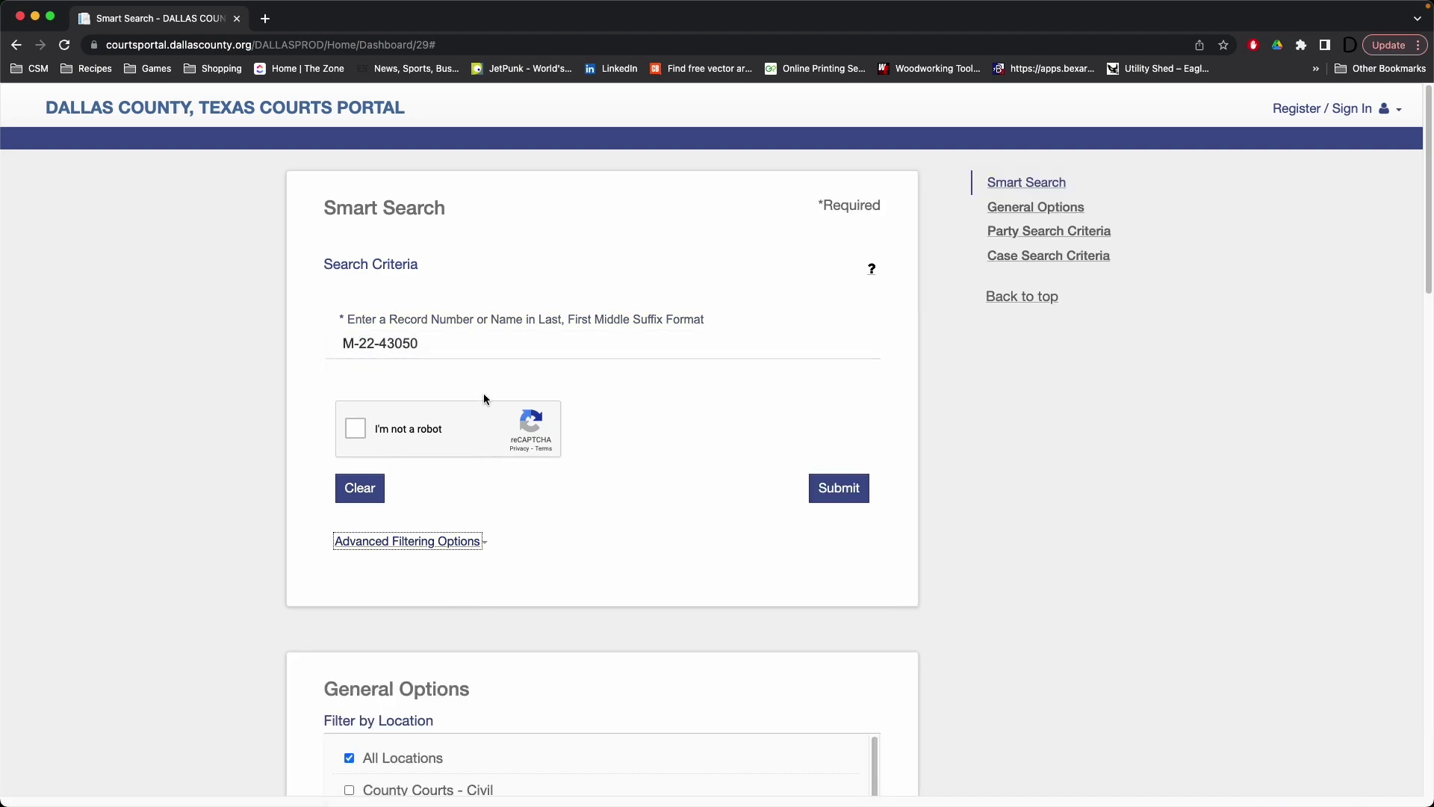
drag(418, 344, 318, 336)
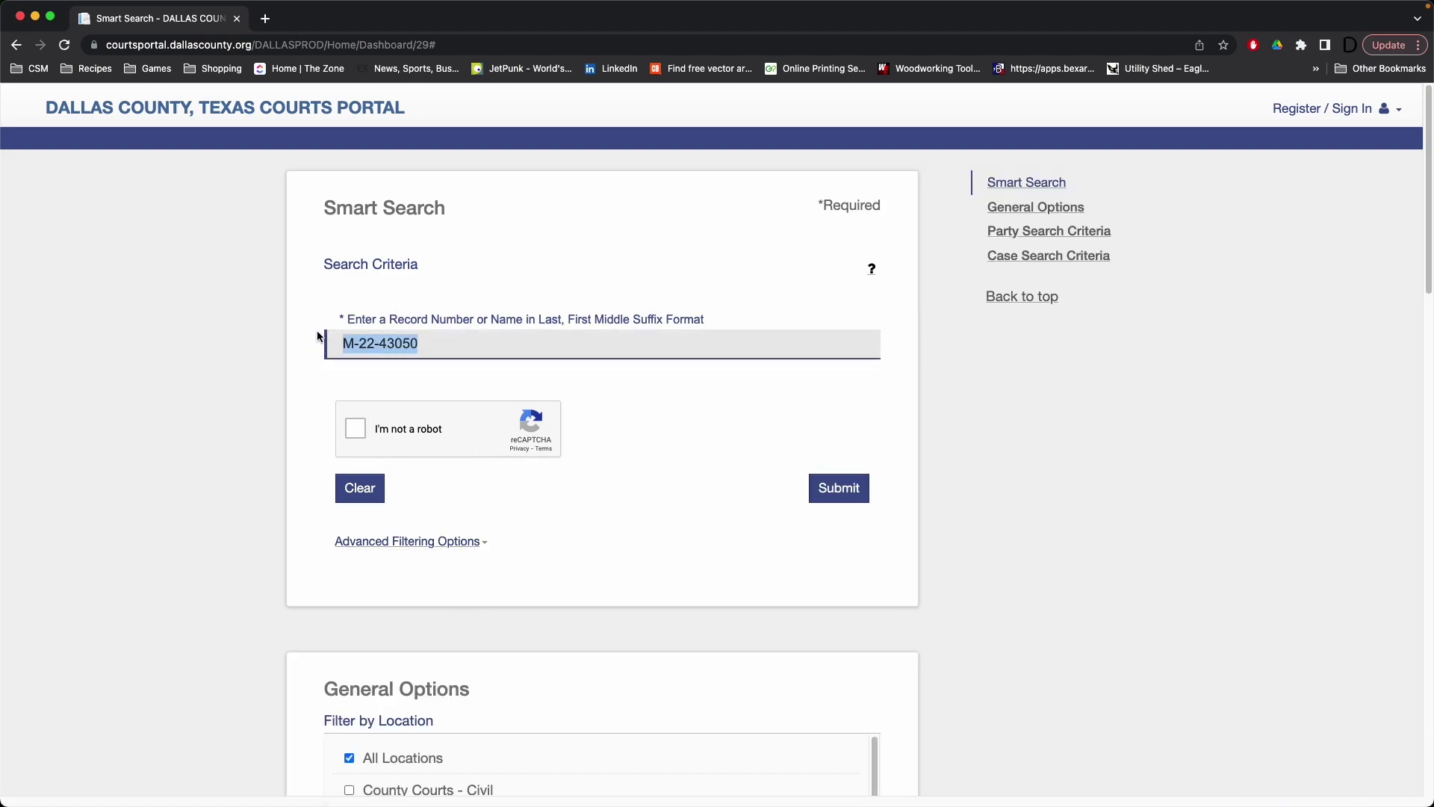
key(BackSpace)
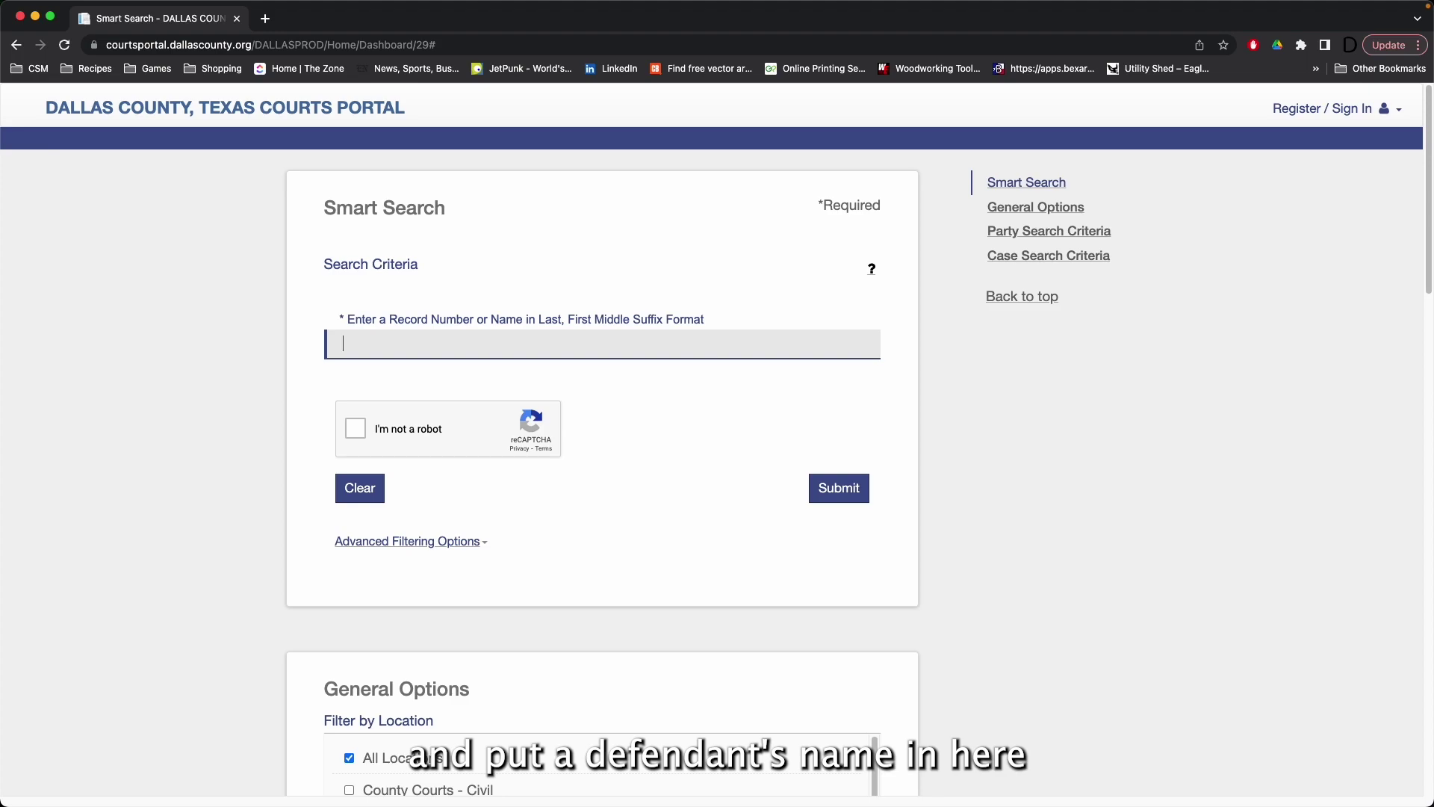
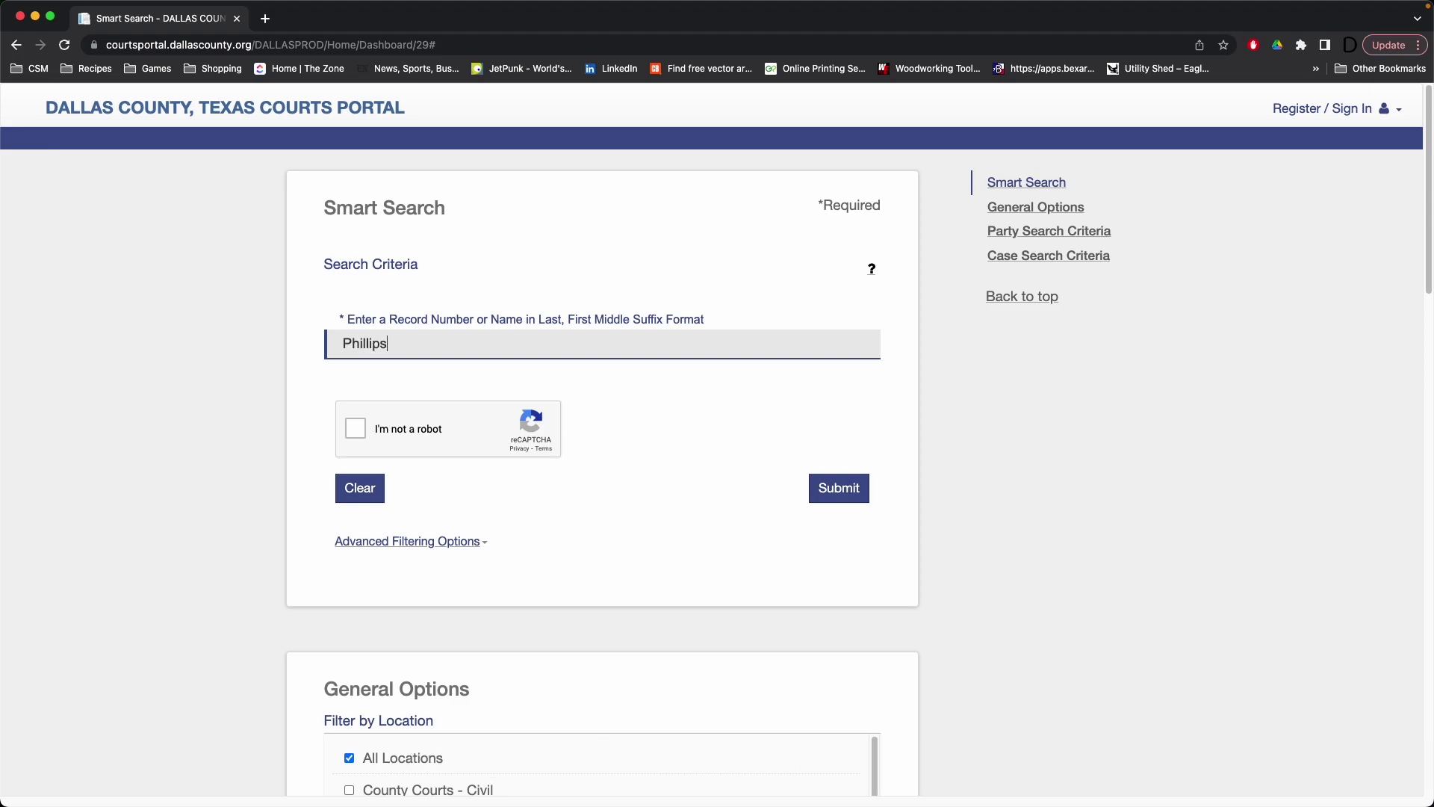
Step: Limit the search to County Courts - Criminal, pass reCAPTCHA, and submit it
scroll(413, 483, down, 3)
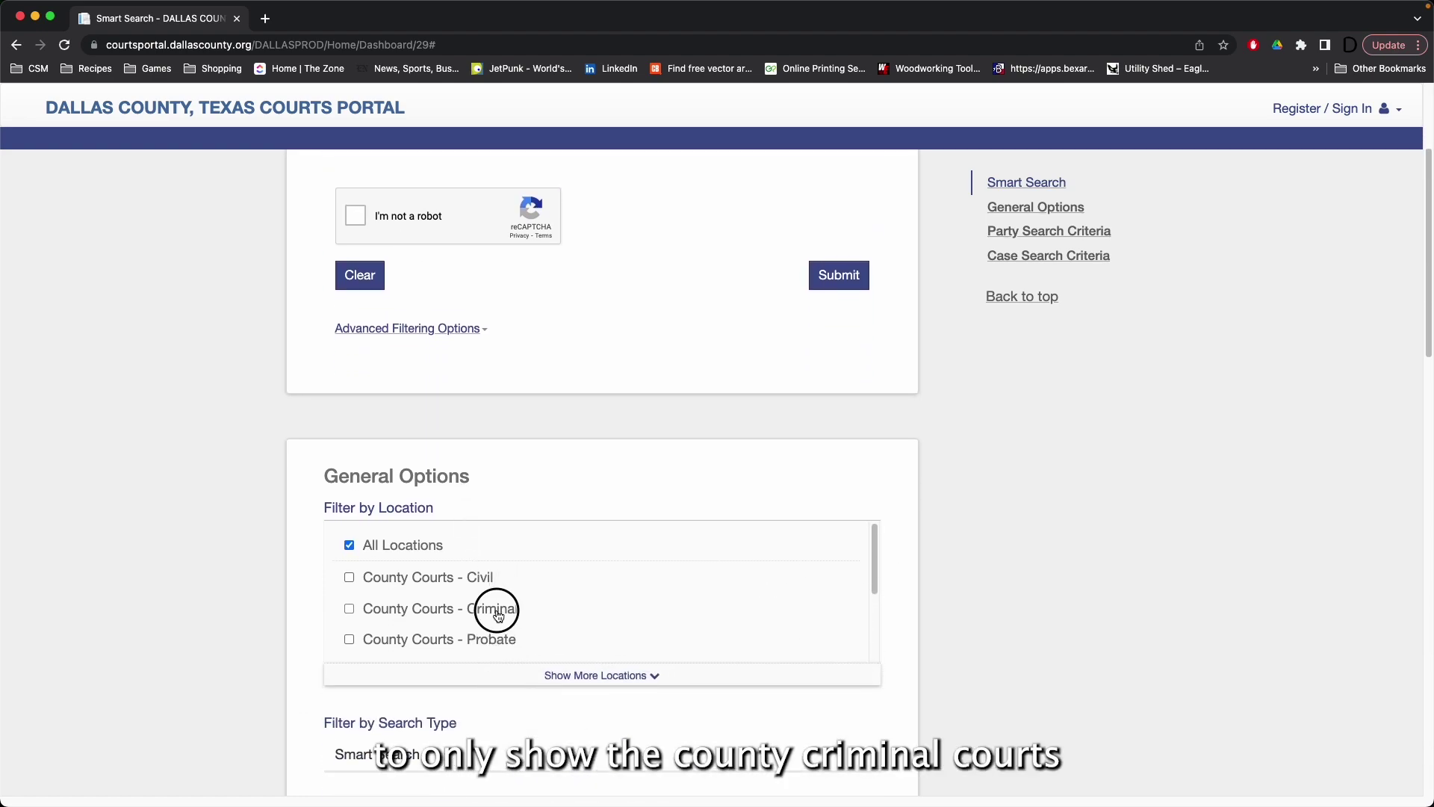
click(496, 608)
click(350, 551)
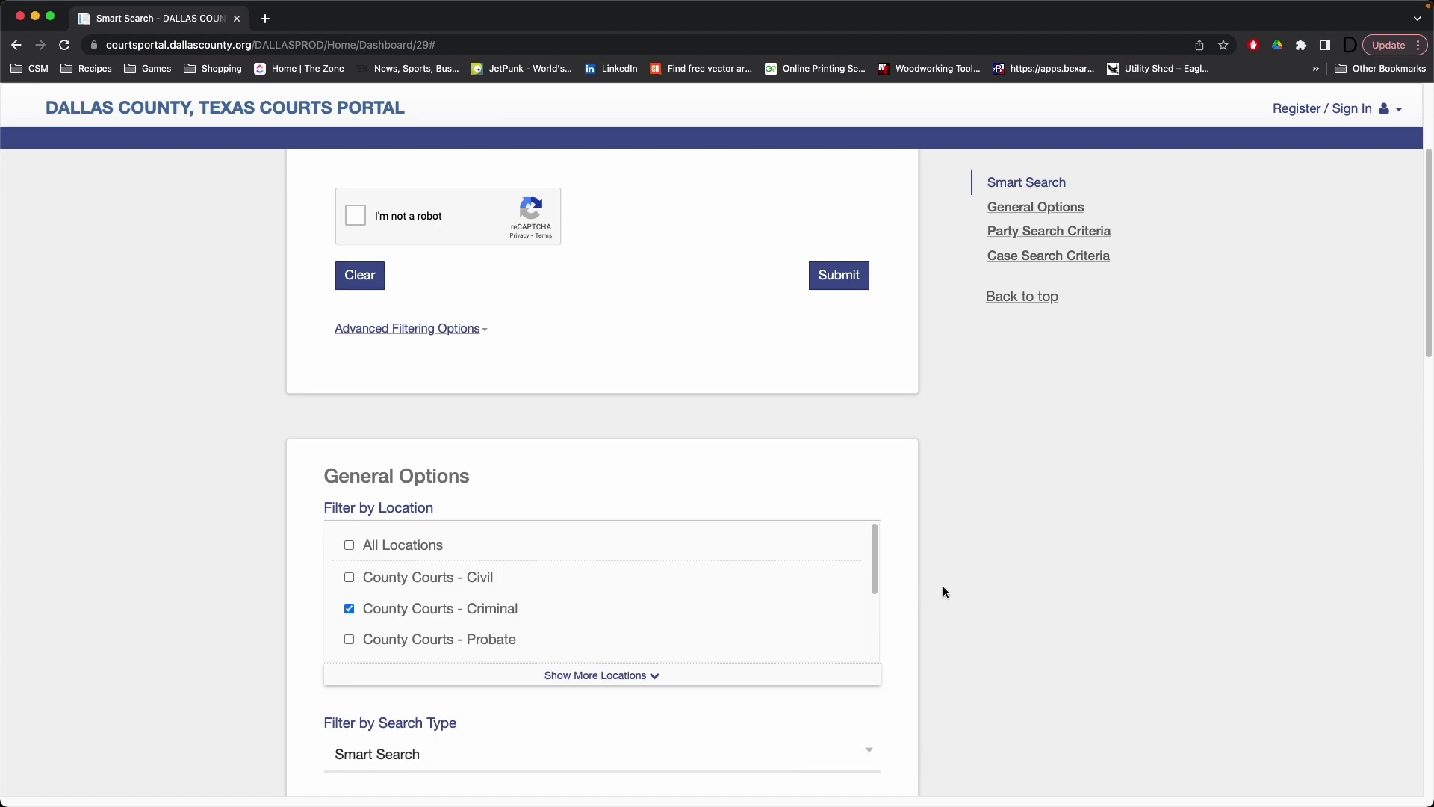
scroll(847, 333, up, 1)
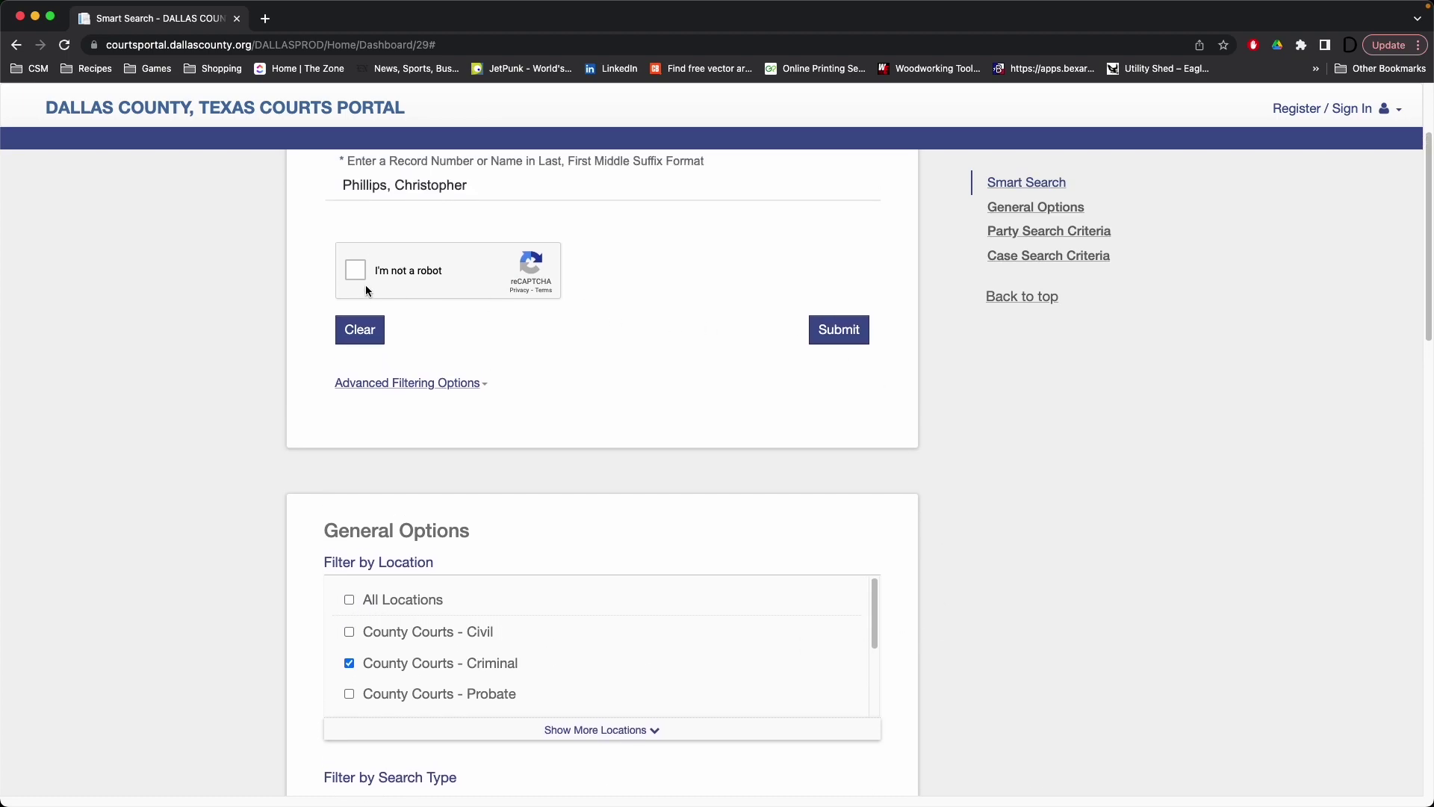
click(354, 275)
click(833, 330)
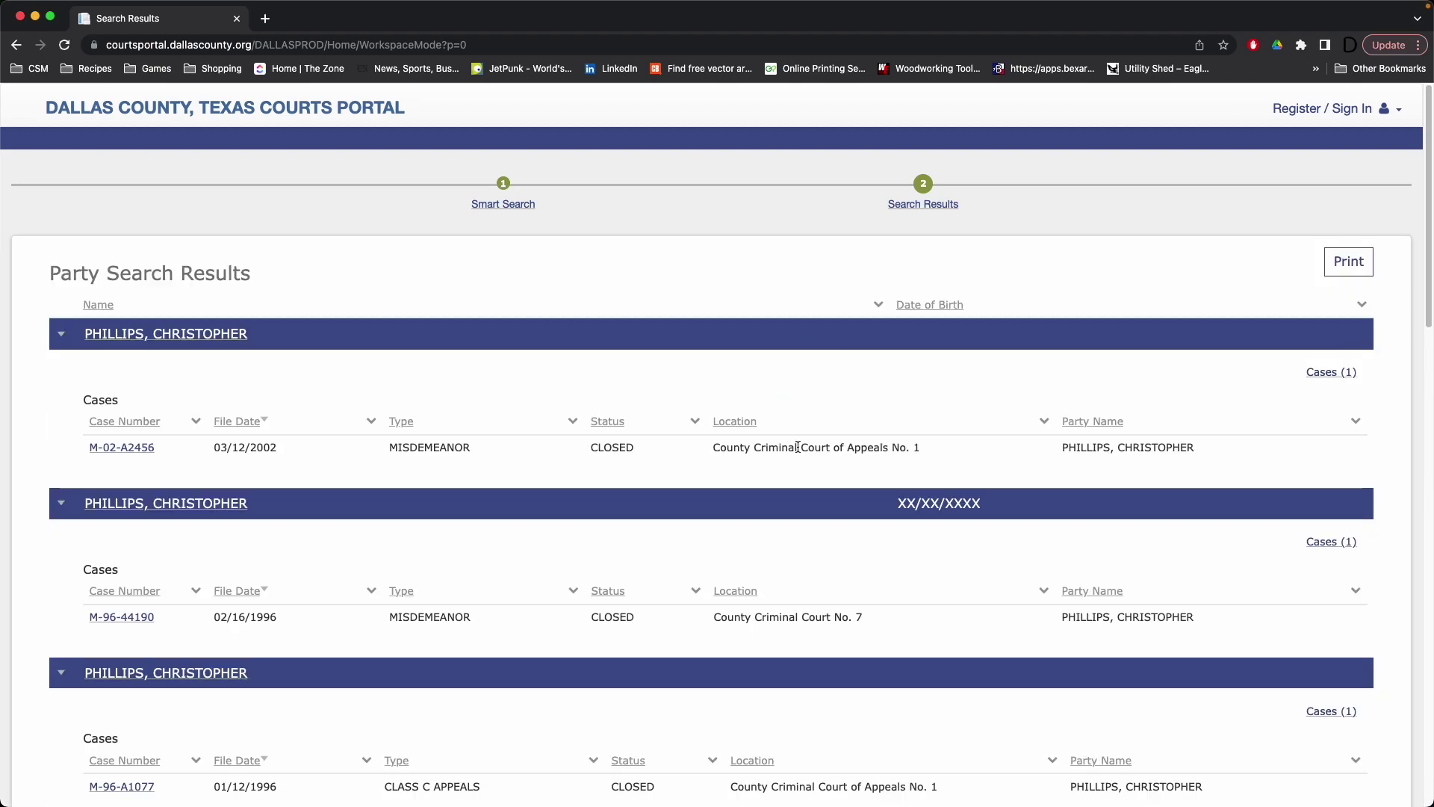
scroll(796, 445, down, 3)
scroll(796, 445, up, 3)
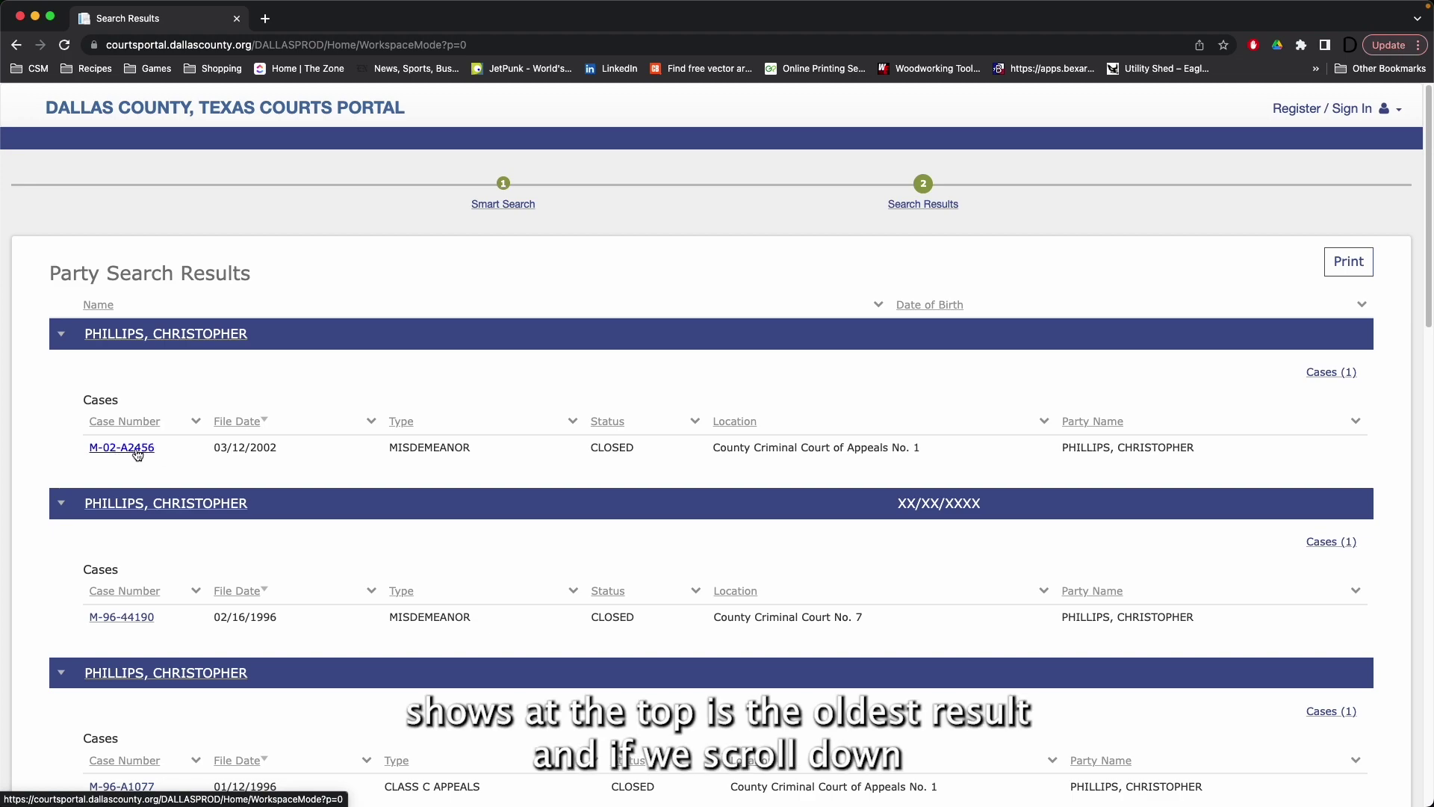
scroll(142, 422, down, 10)
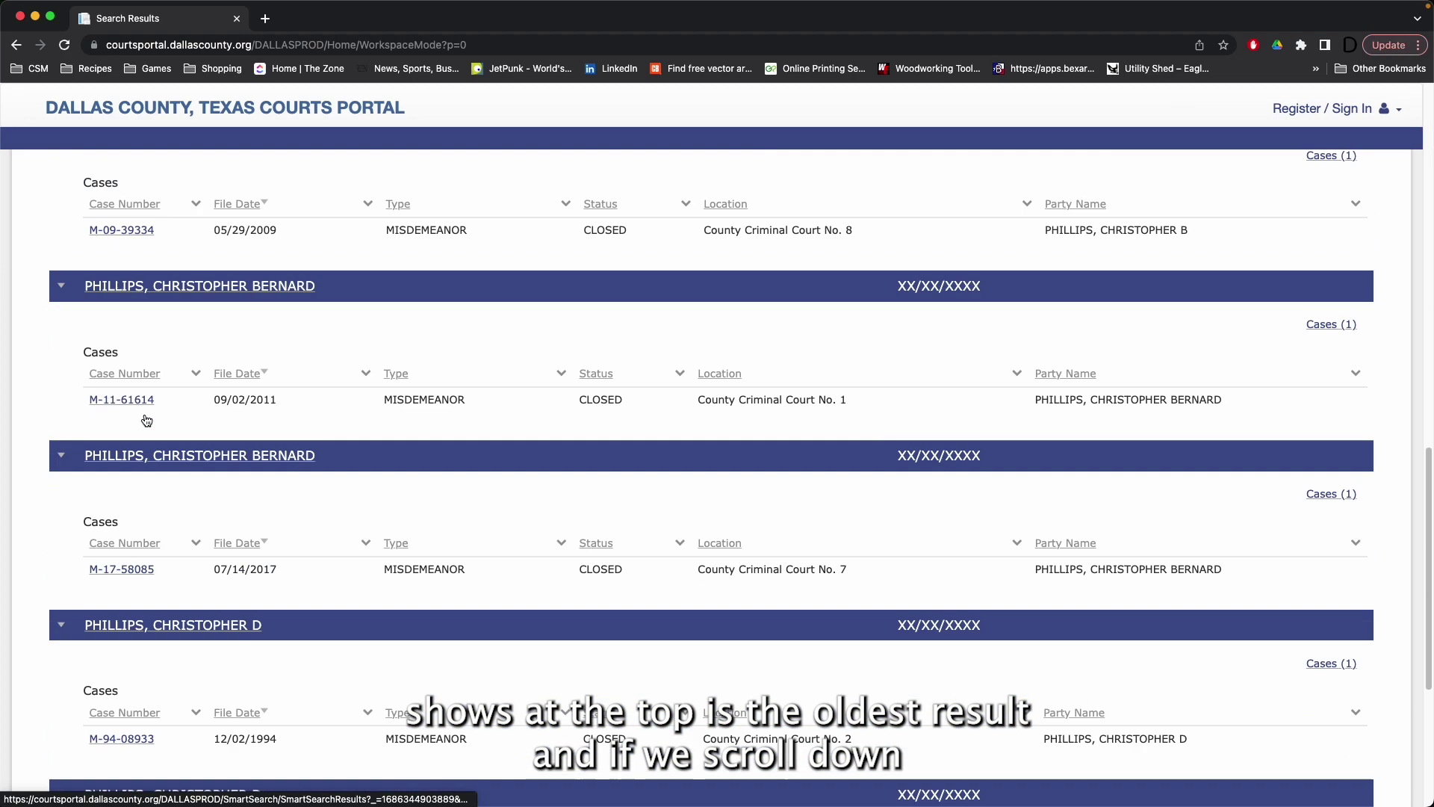
scroll(142, 419, down, 5)
click(182, 640)
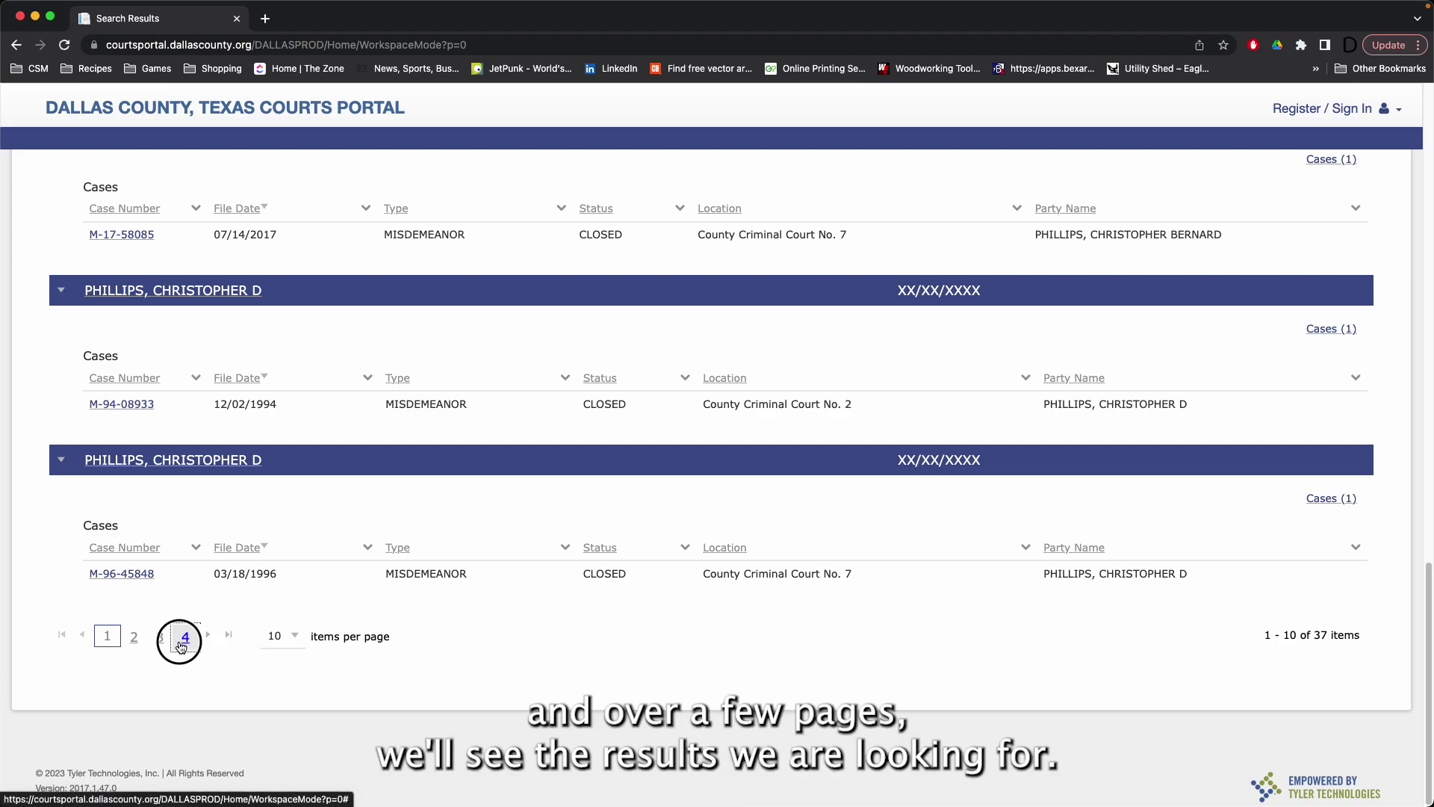
scroll(296, 501, down, 10)
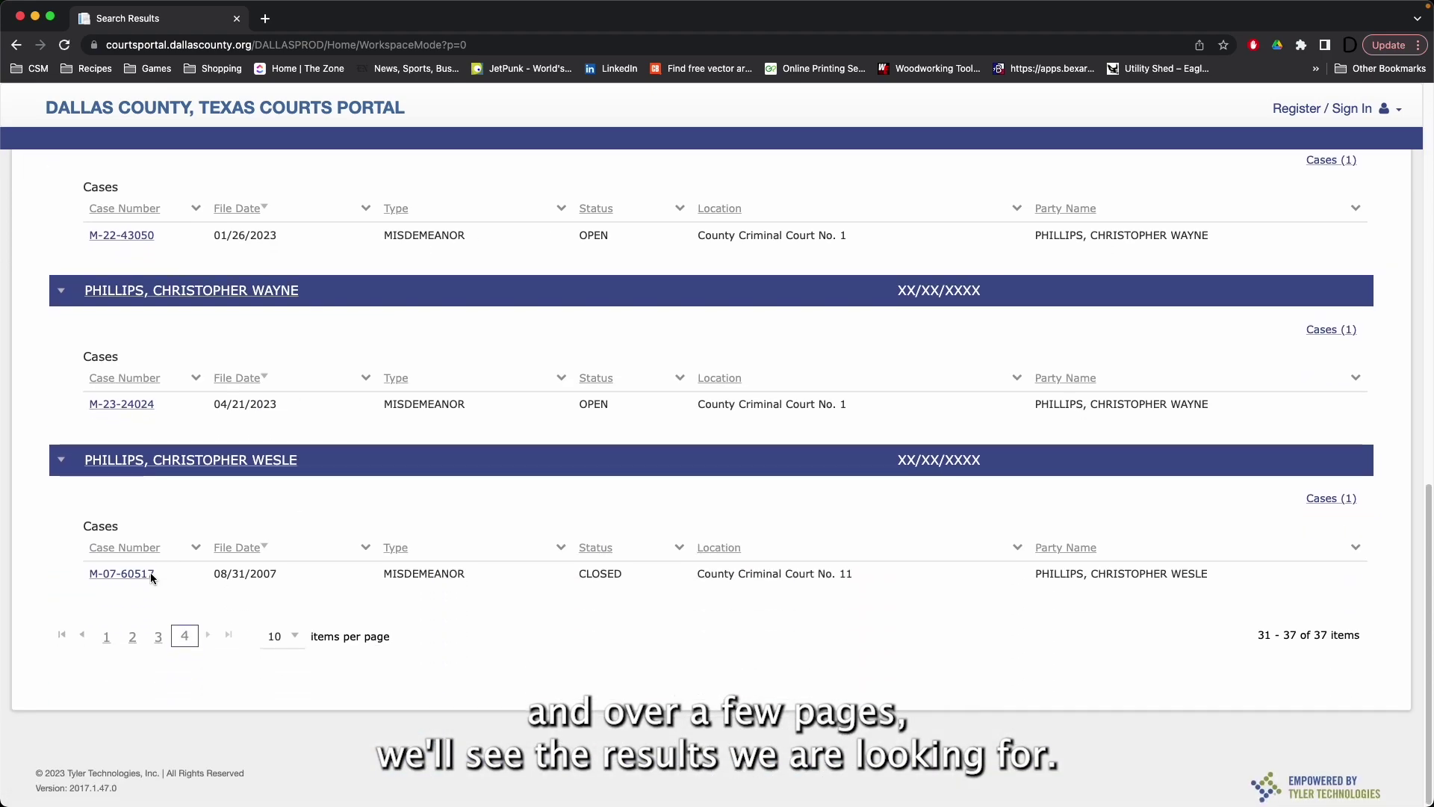
scroll(155, 426, up, 3)
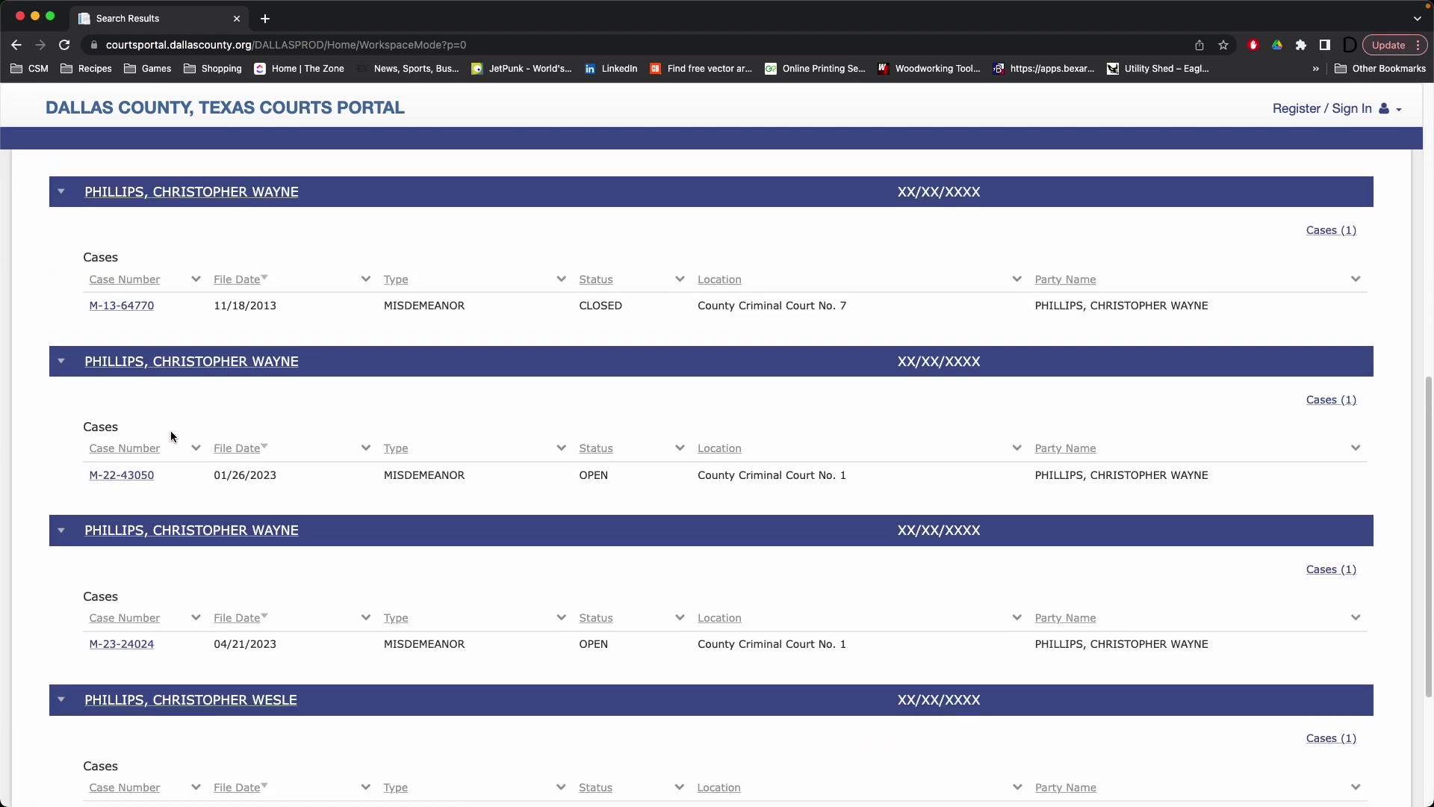
click(121, 475)
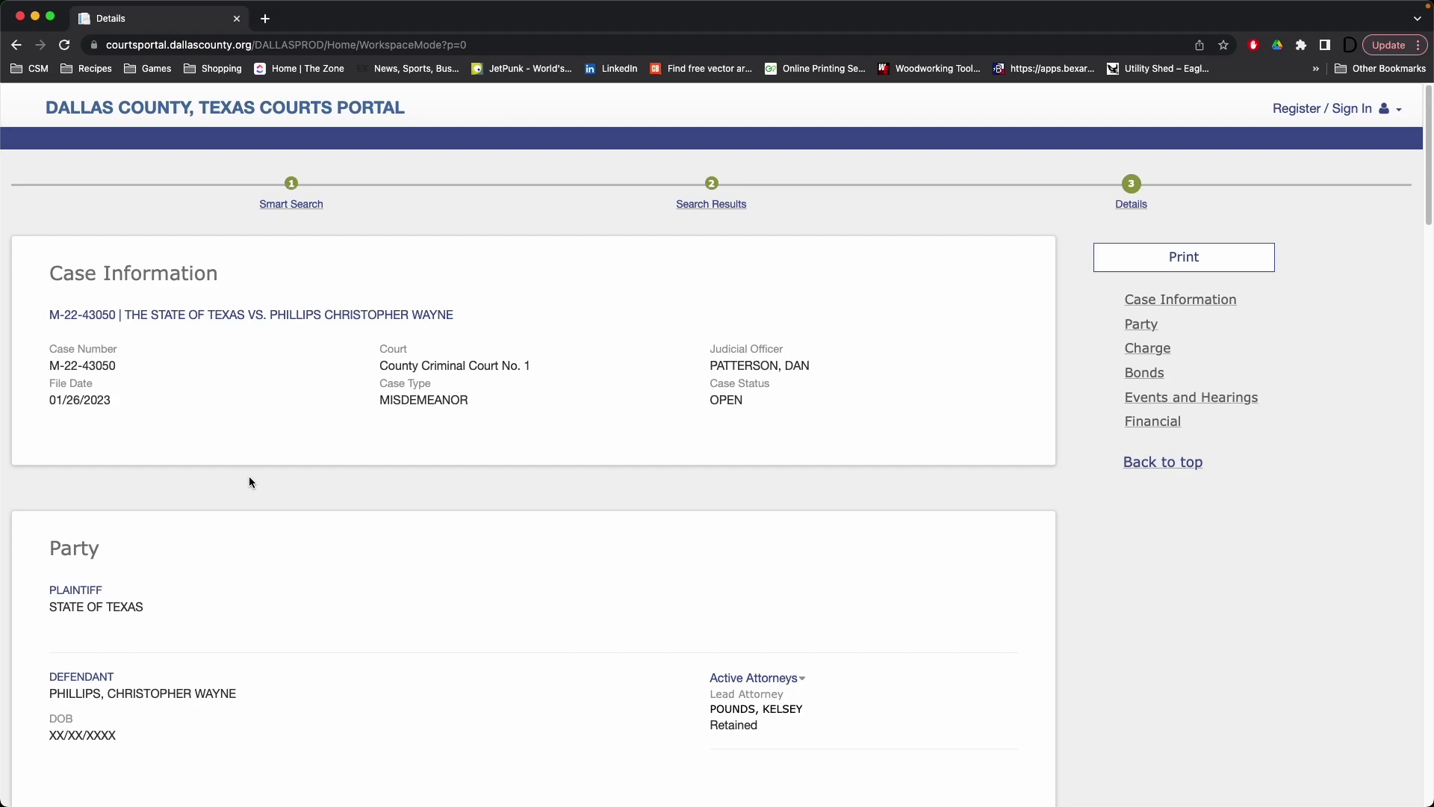
key(alt+Left)
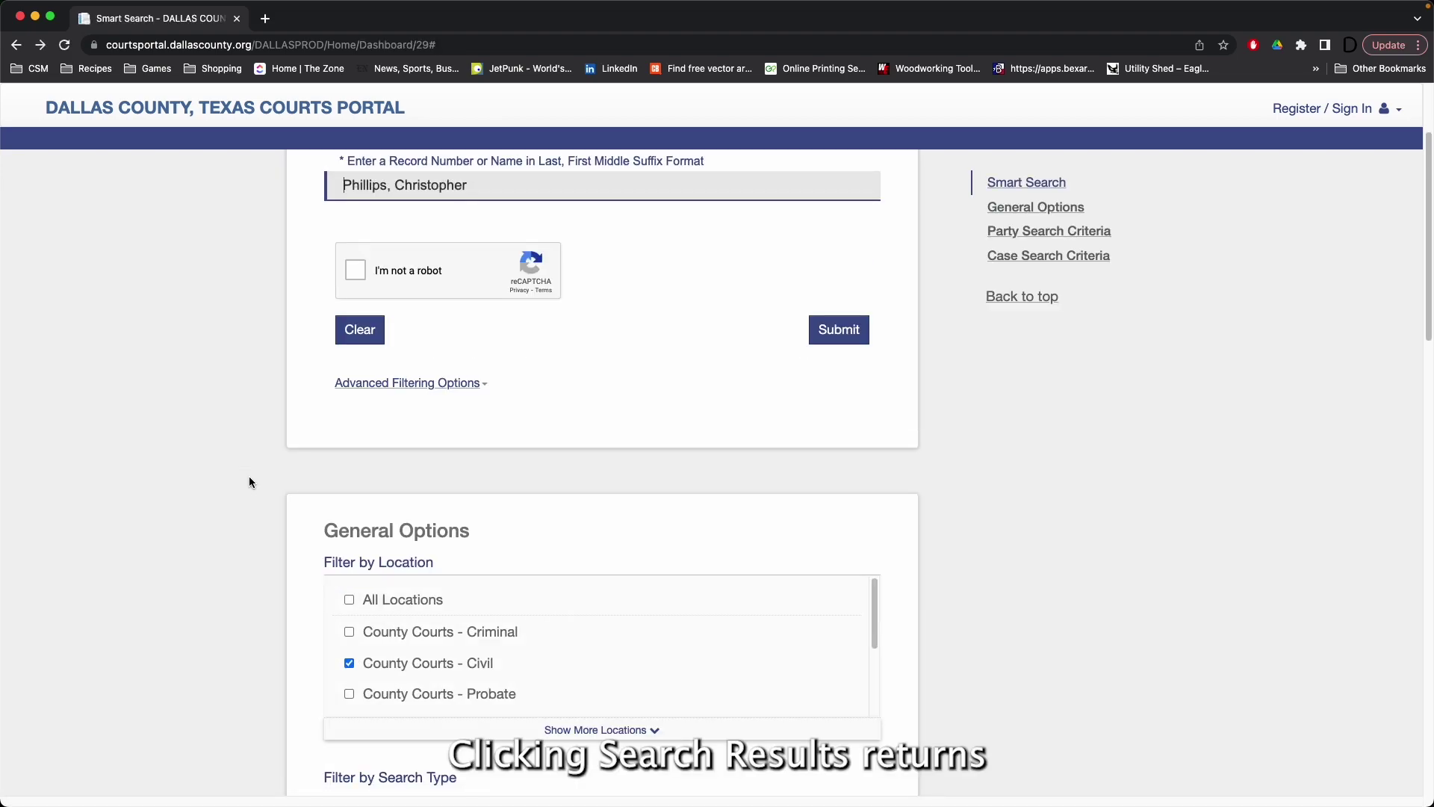
key(alt+Right)
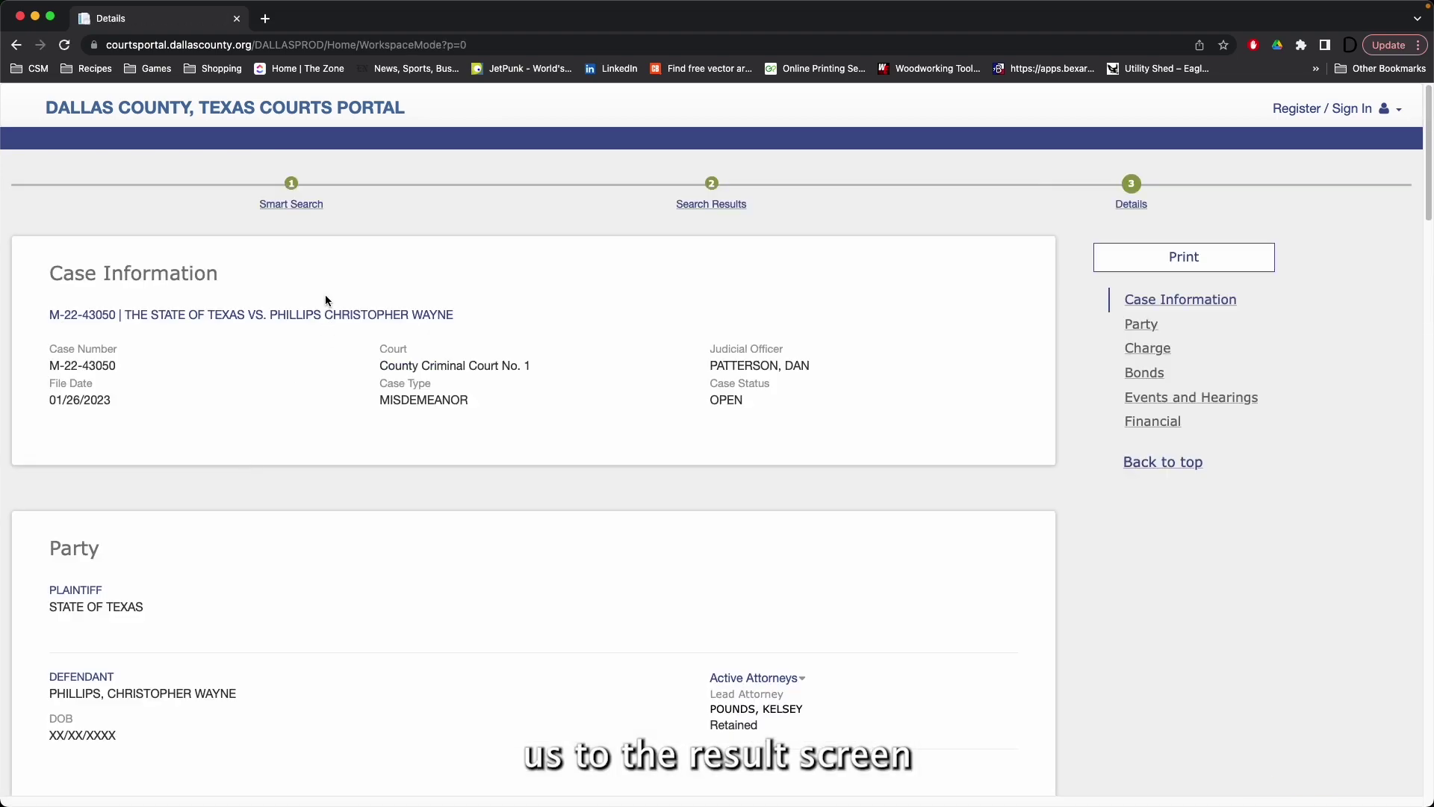
click(719, 205)
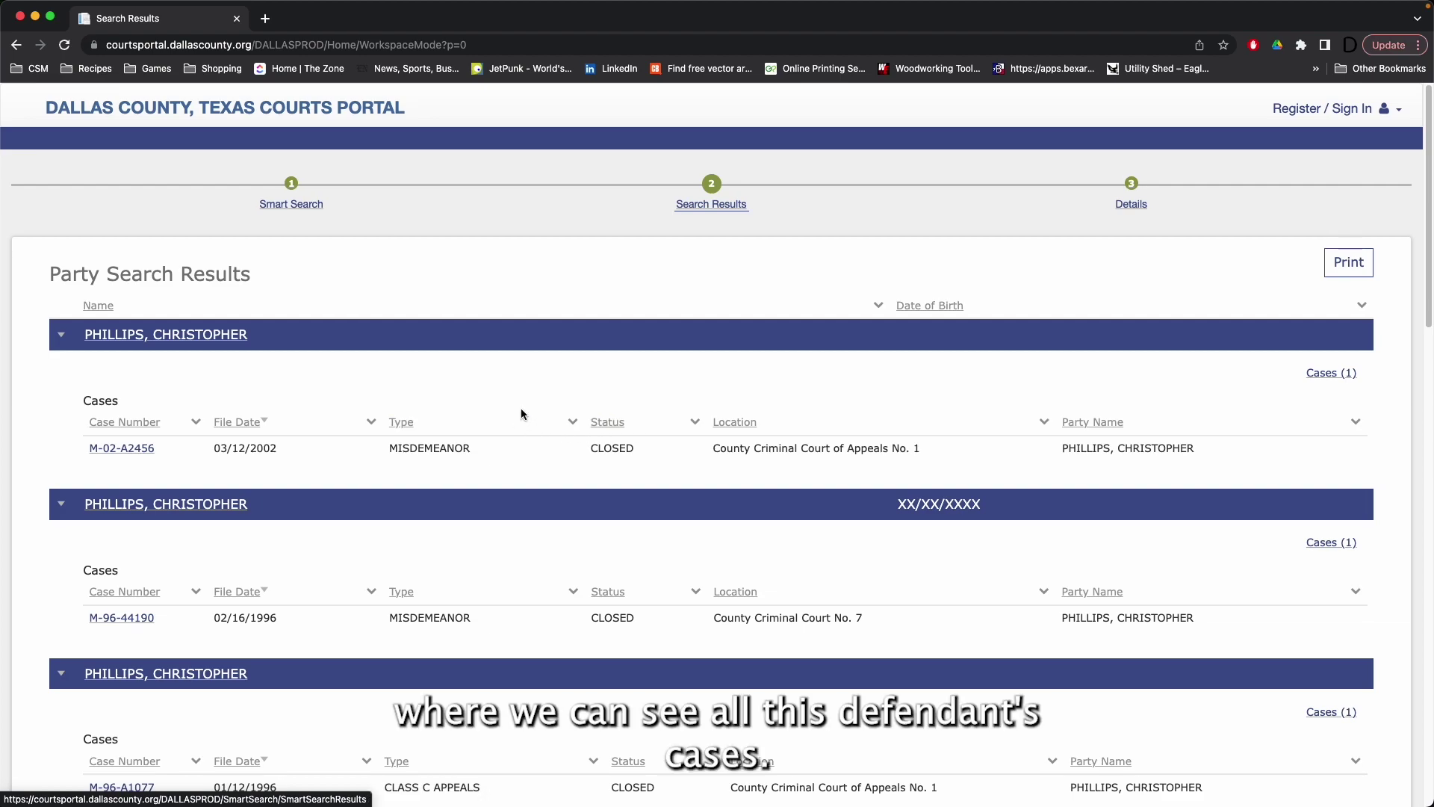
scroll(521, 413, down, 12)
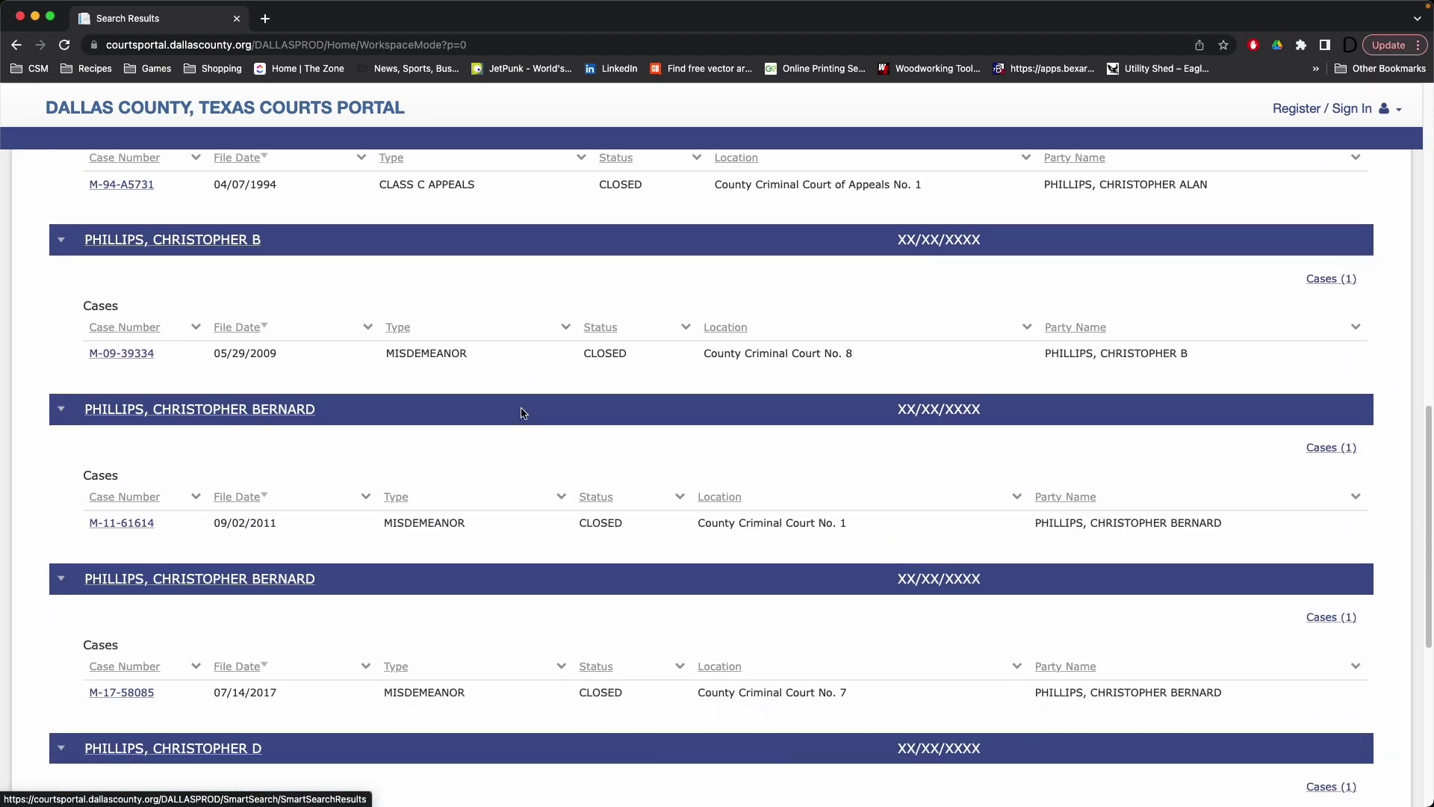
scroll(522, 413, down, 1)
scroll(521, 413, up, 14)
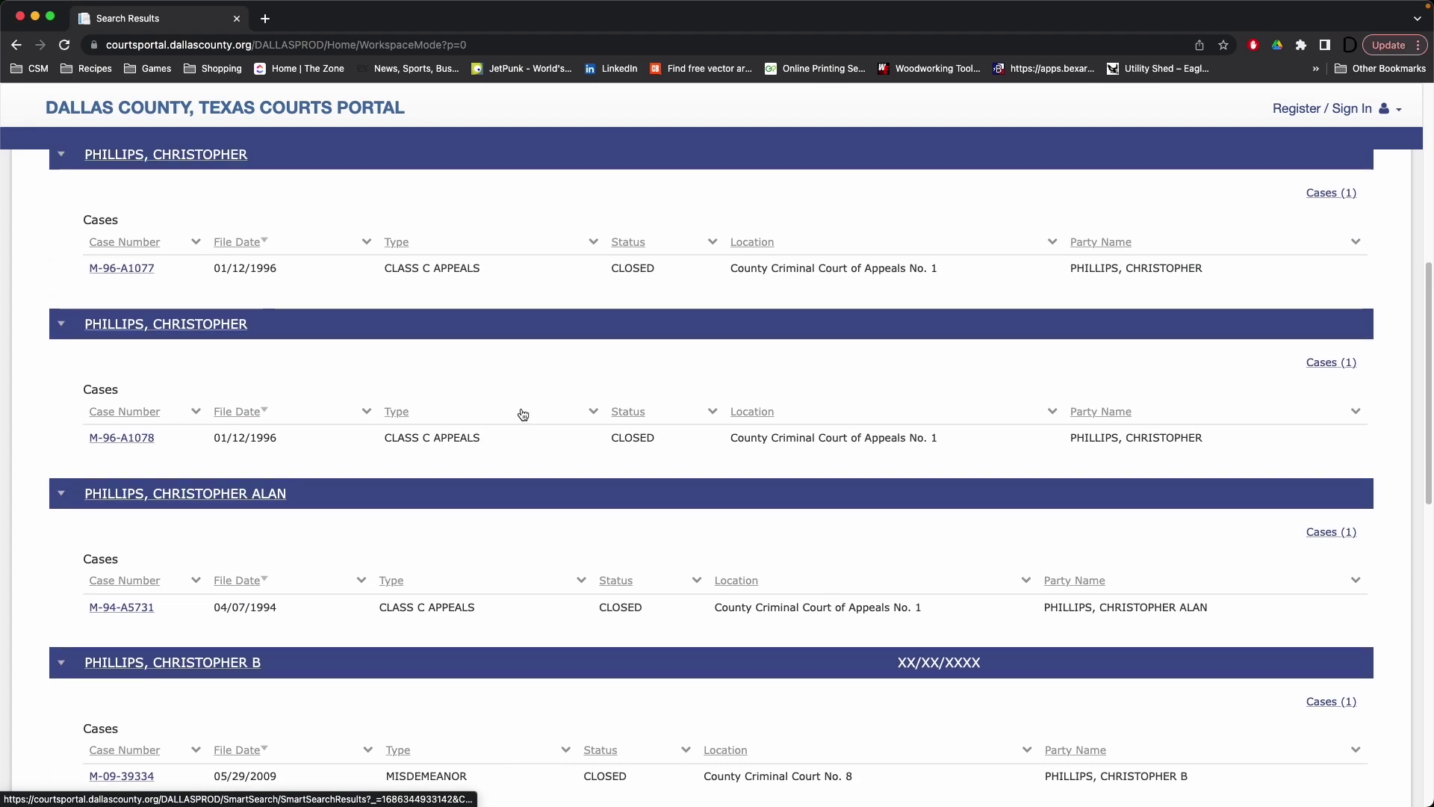
Step: Return home via the 'Dallas County, Texas Courts Portal' title to Smart Search, Make Payments, Search Hearings
click(291, 118)
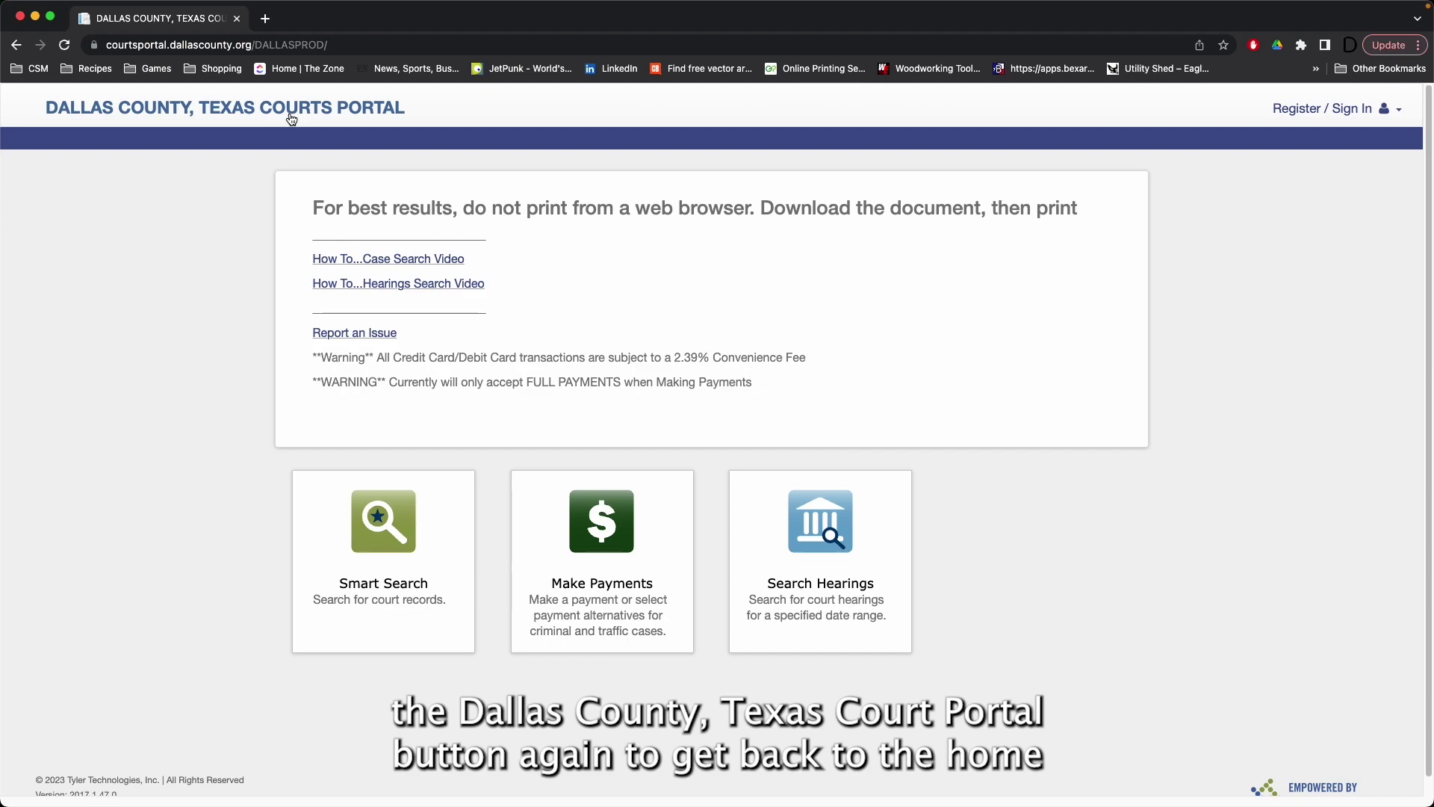